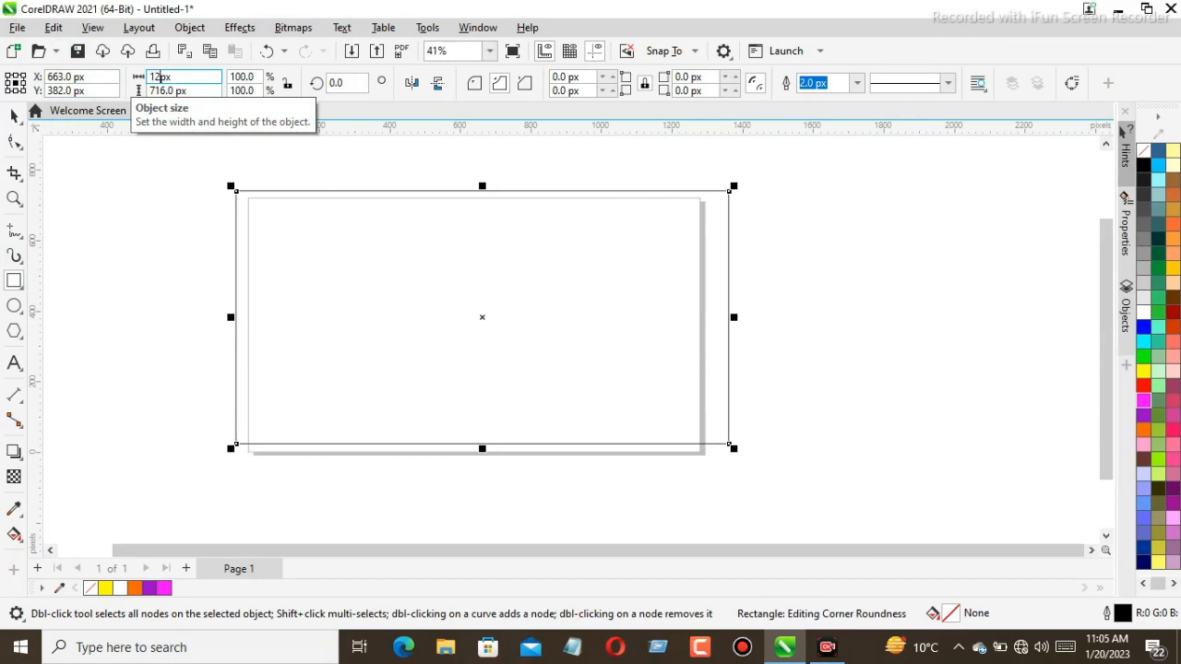
Resize the rectangle to 1280 by 720 px and nudge it into alignment with the page
key("Tab")
type("720")
key("Return")
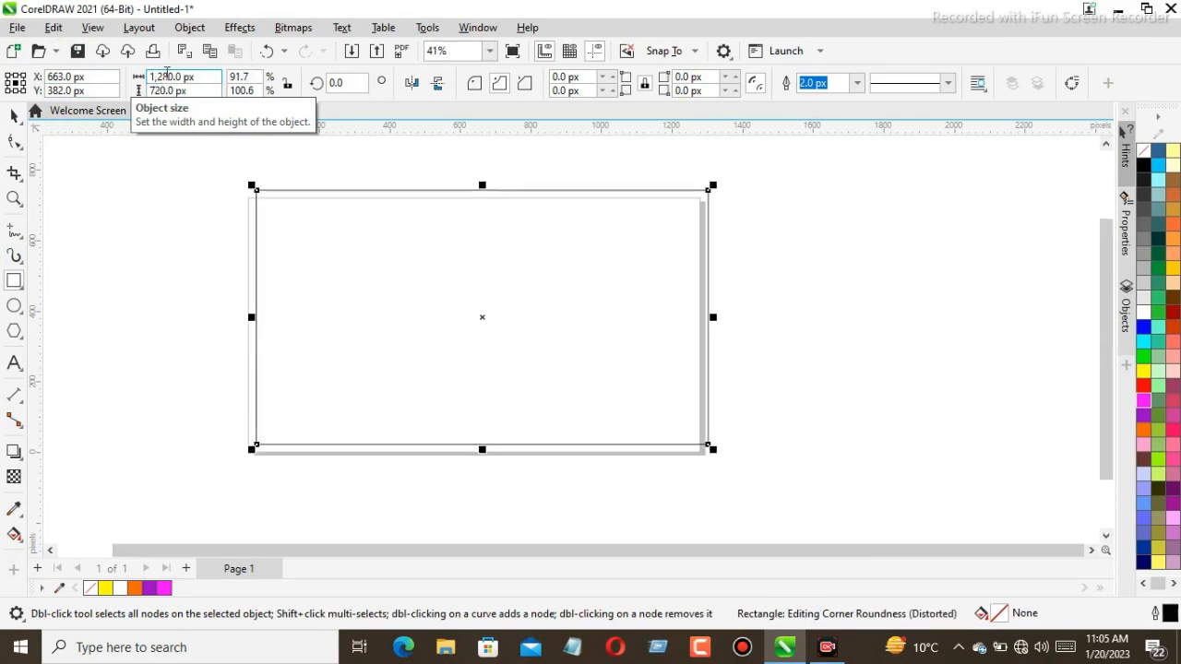
key("Left")
key("Left")
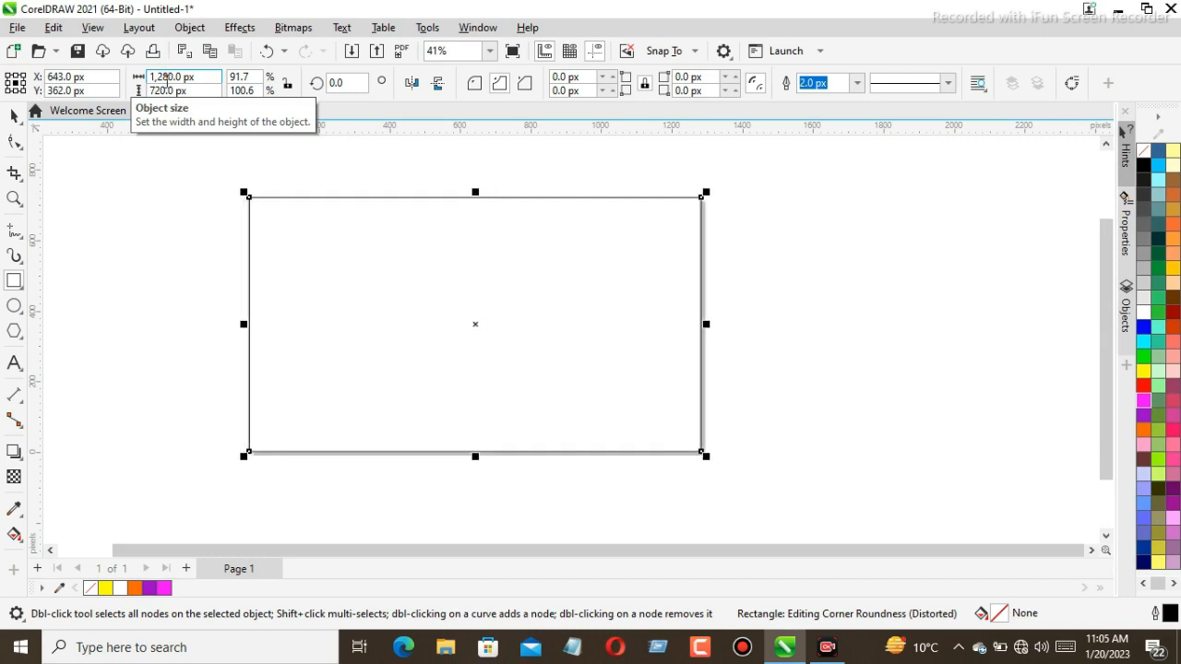
Apply a diagonal linear fountain fill to the rectangle, running from its upper-left corner to beyond its lower-right corner
left_click(15, 115)
left_click(365, 268)
left_click(383, 245)
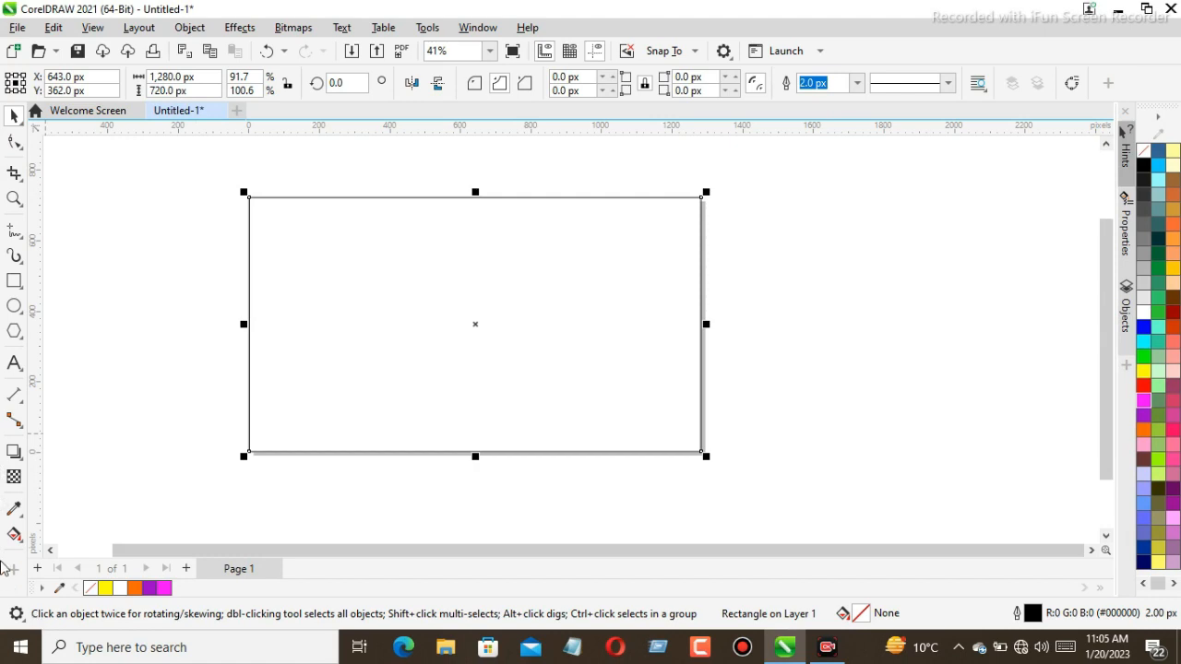
left_click(15, 535)
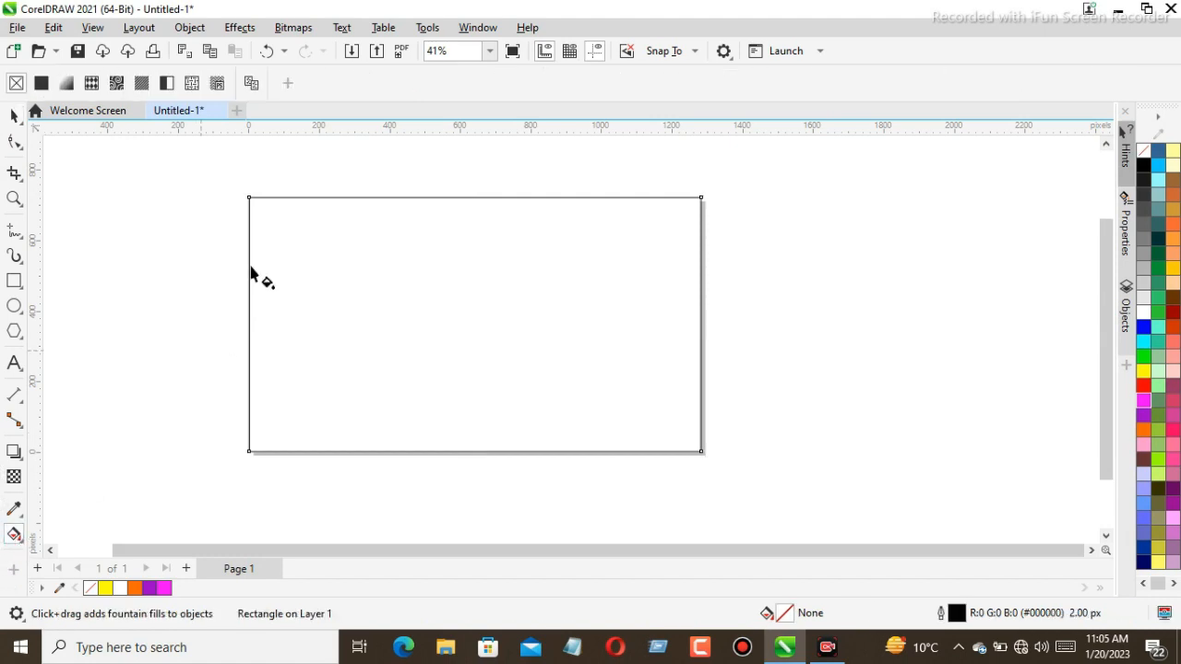
left_click_drag(265, 194, 749, 499)
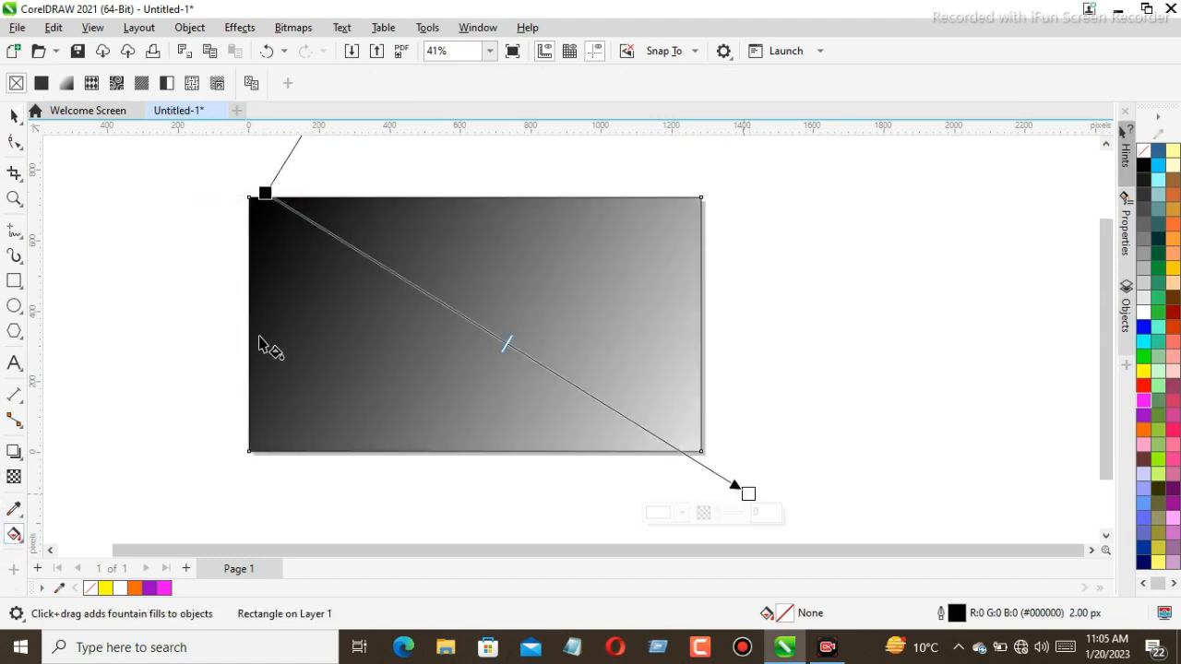
Color the gradient's start node blue and its end node cyan, trying Ice Blue and a mid sky blue on the end node first
left_click(265, 193)
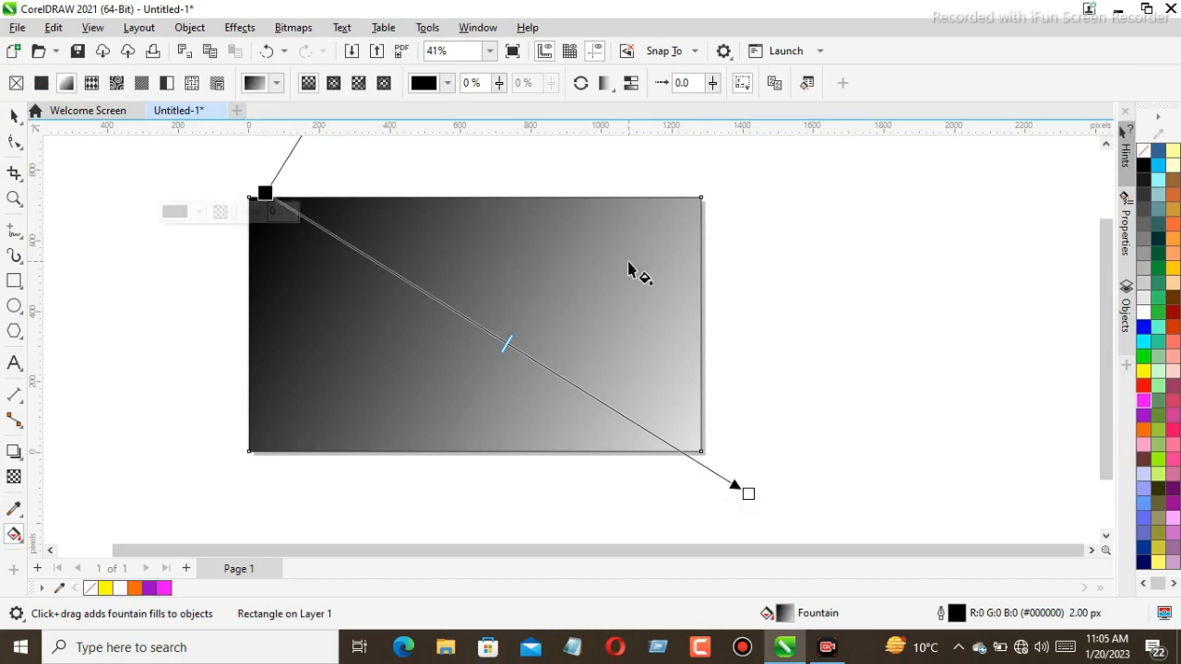
left_click(1142, 326)
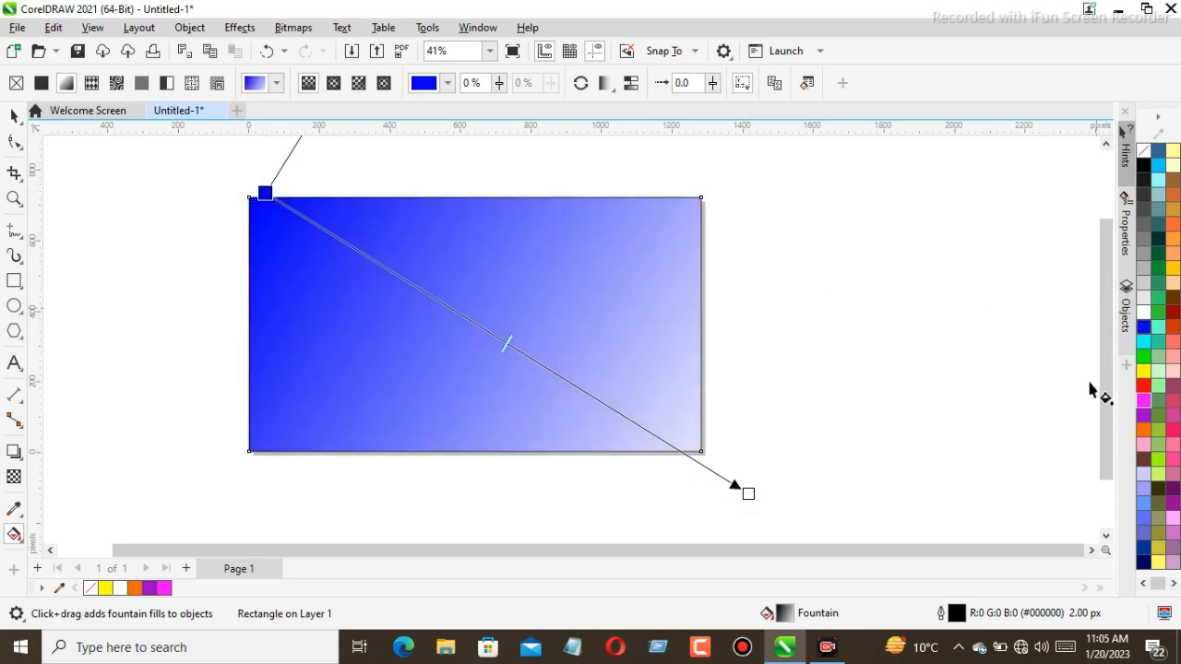
left_click(747, 493)
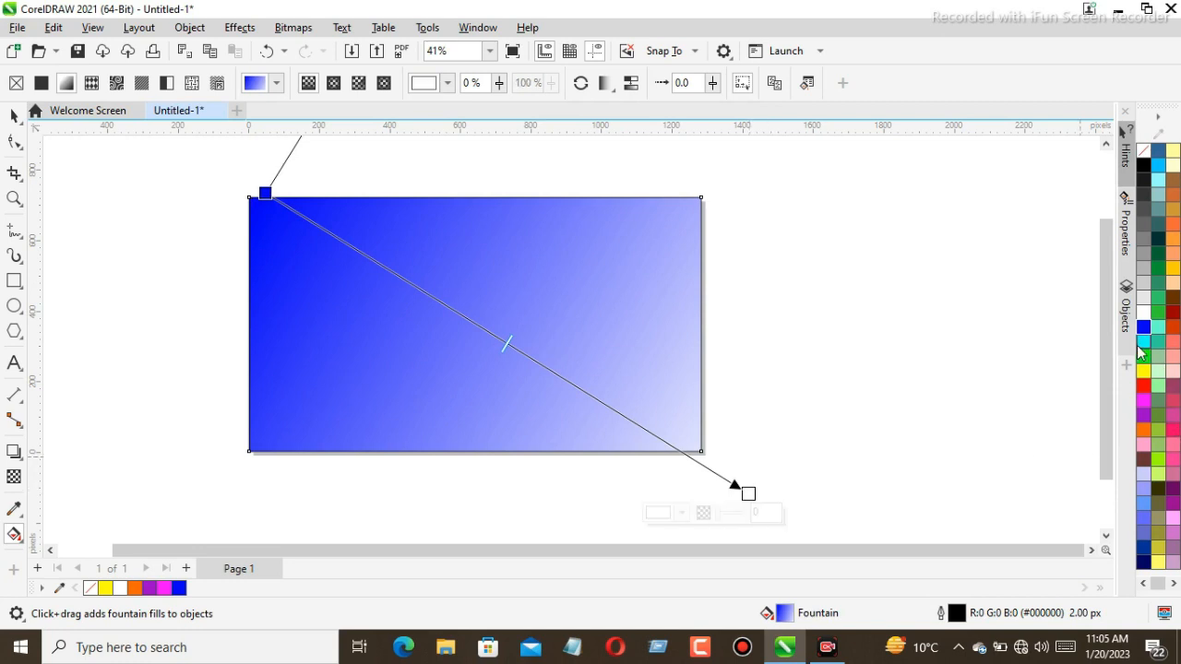
left_click(1159, 182)
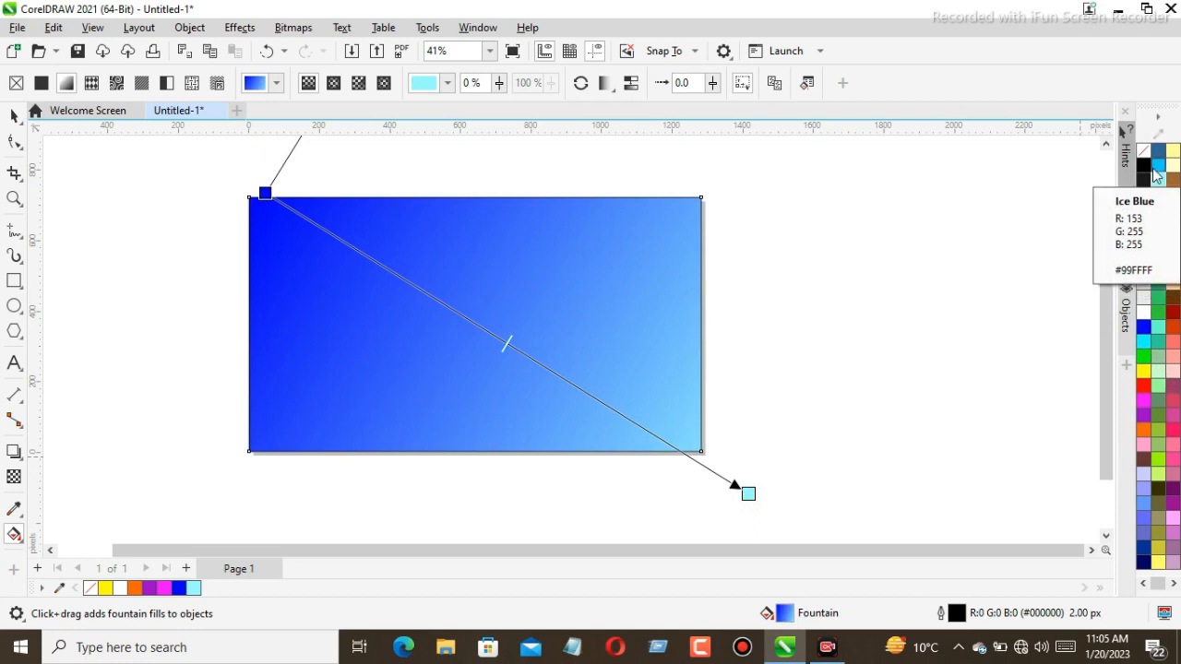
left_click(1157, 166)
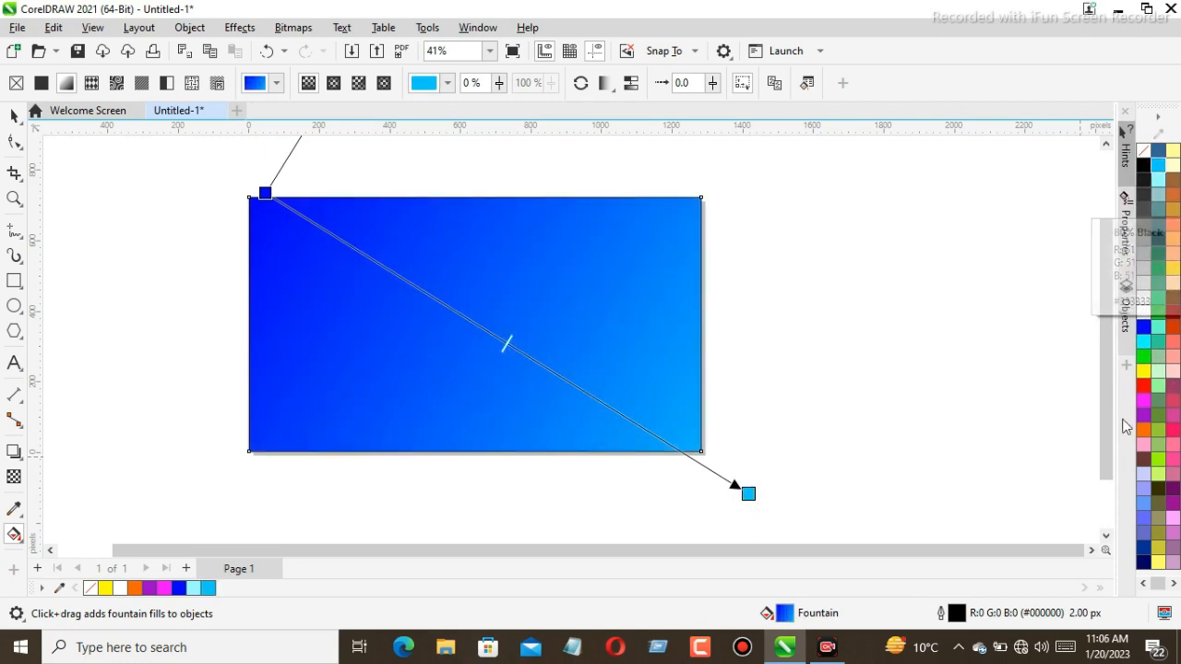
left_click(1144, 341)
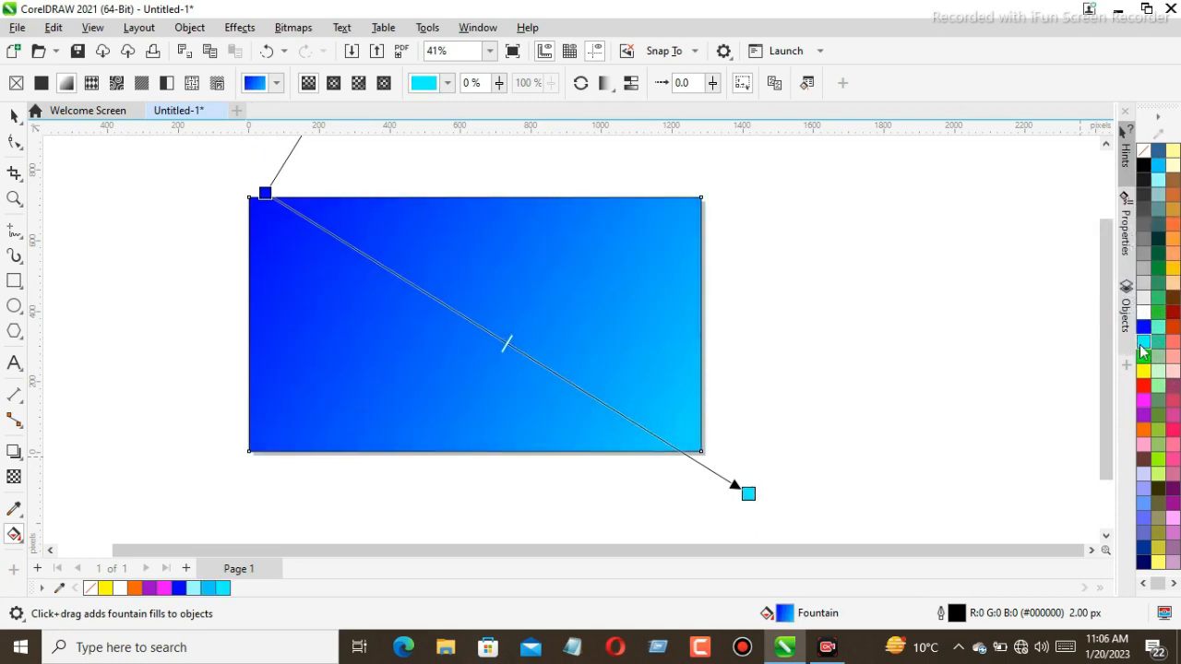
Reposition the gradient nodes so they extend diagonally beyond the rectangle's upper-left and lower-right corners, with blue at the upper left
left_click_drag(264, 193, 248, 196)
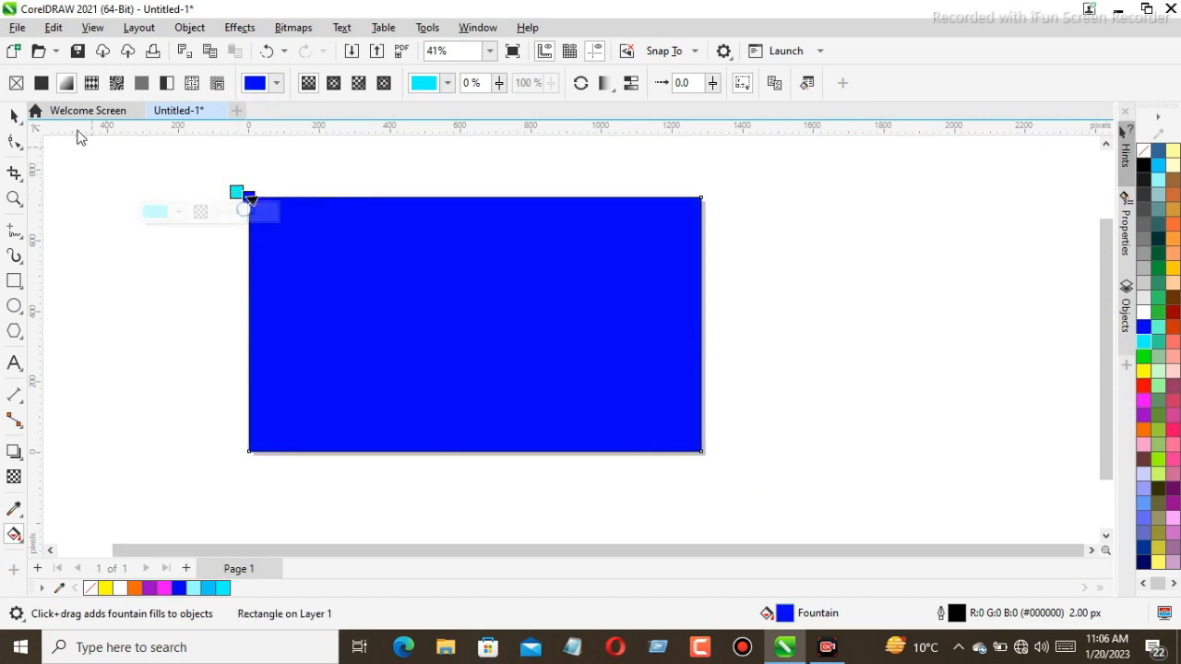
left_click(15, 115)
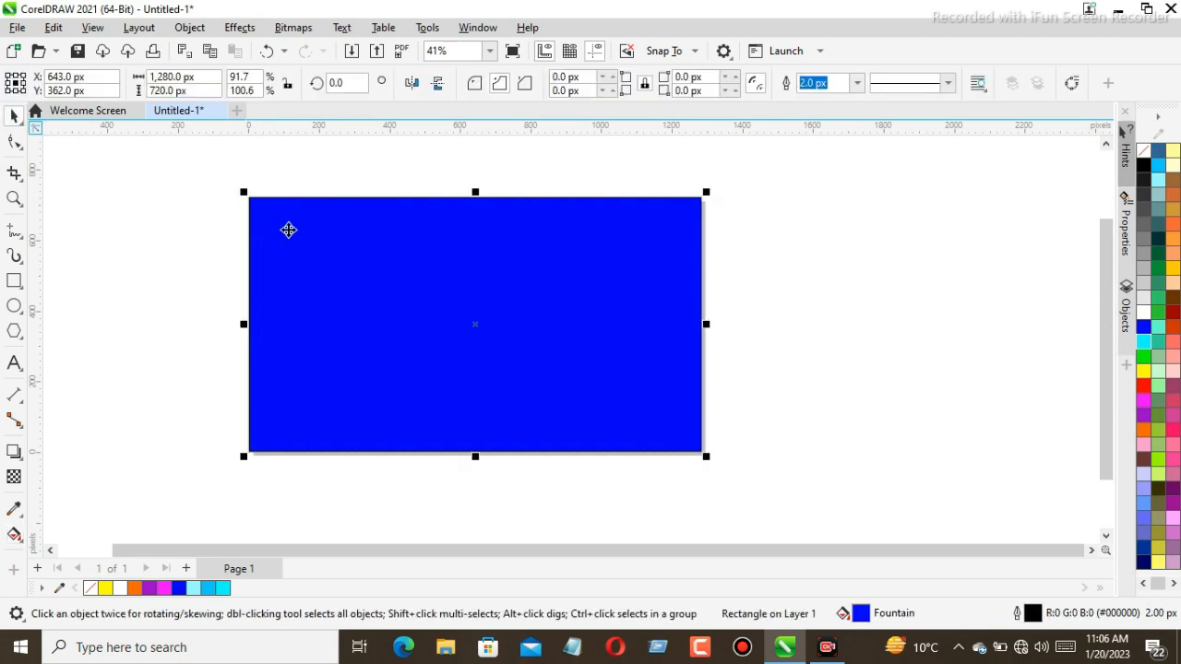
left_click(443, 273)
left_click(367, 242)
left_click(13, 536)
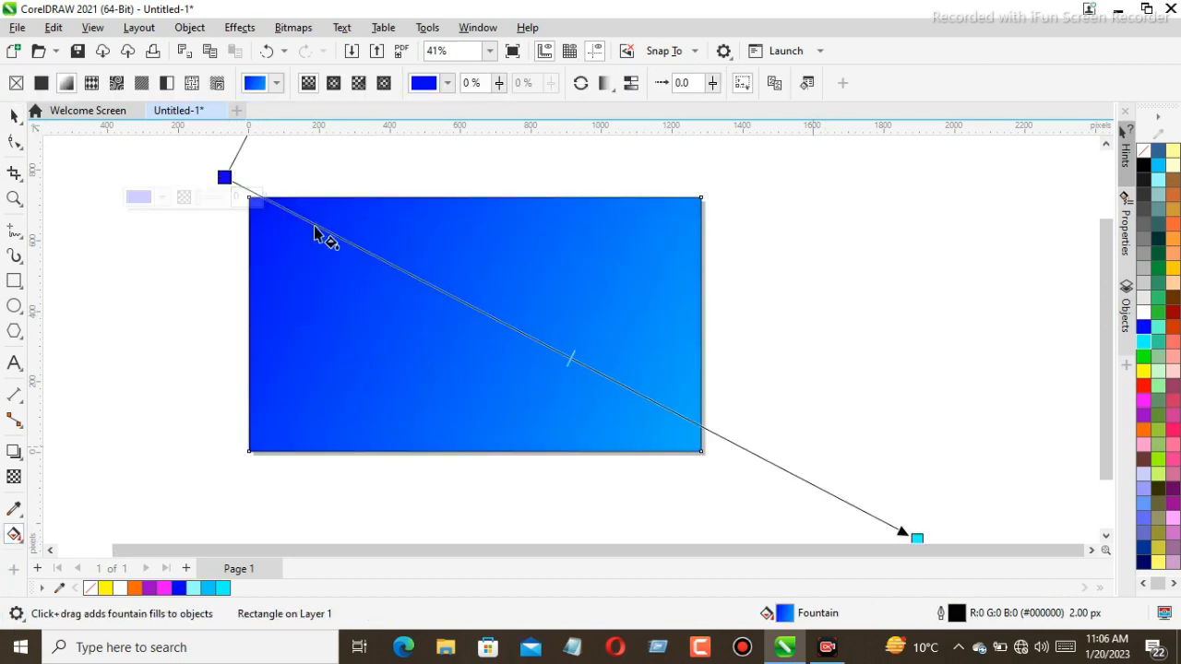
left_click(14, 115)
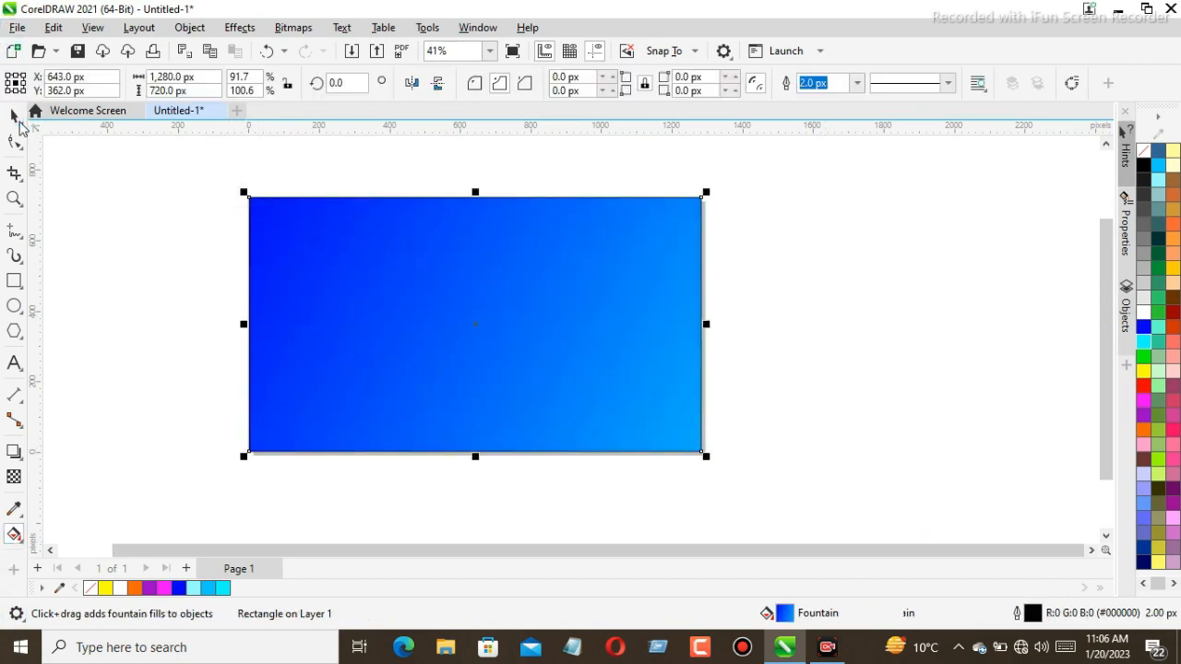
left_click(363, 251)
left_click(285, 264)
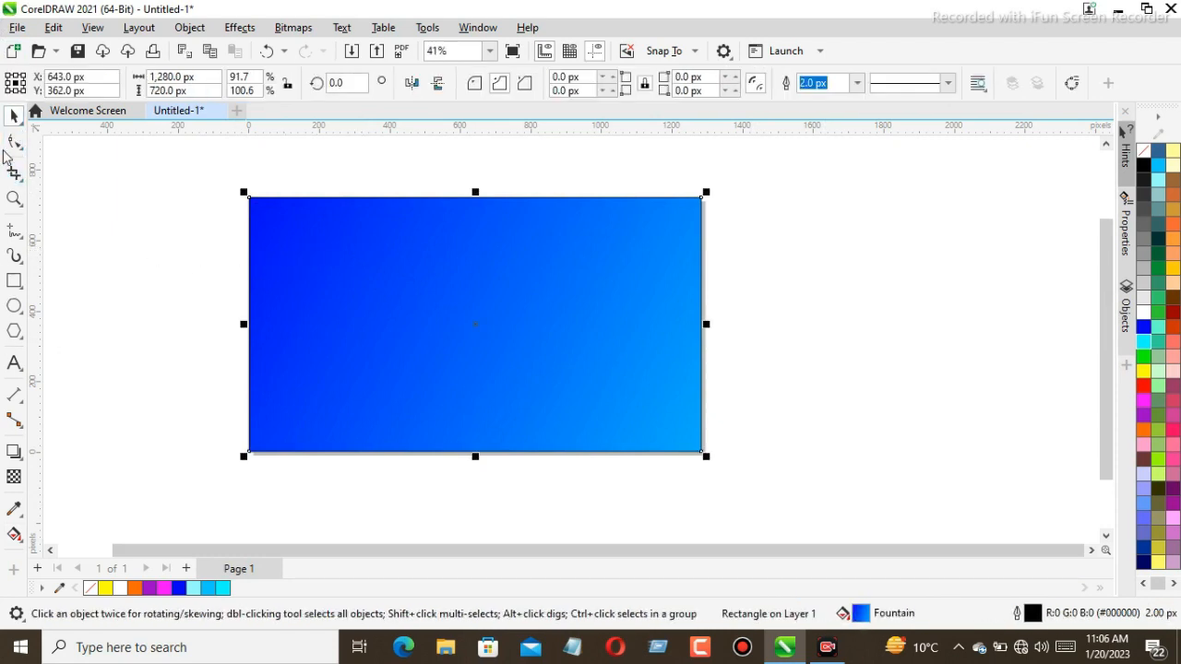
left_click(14, 305)
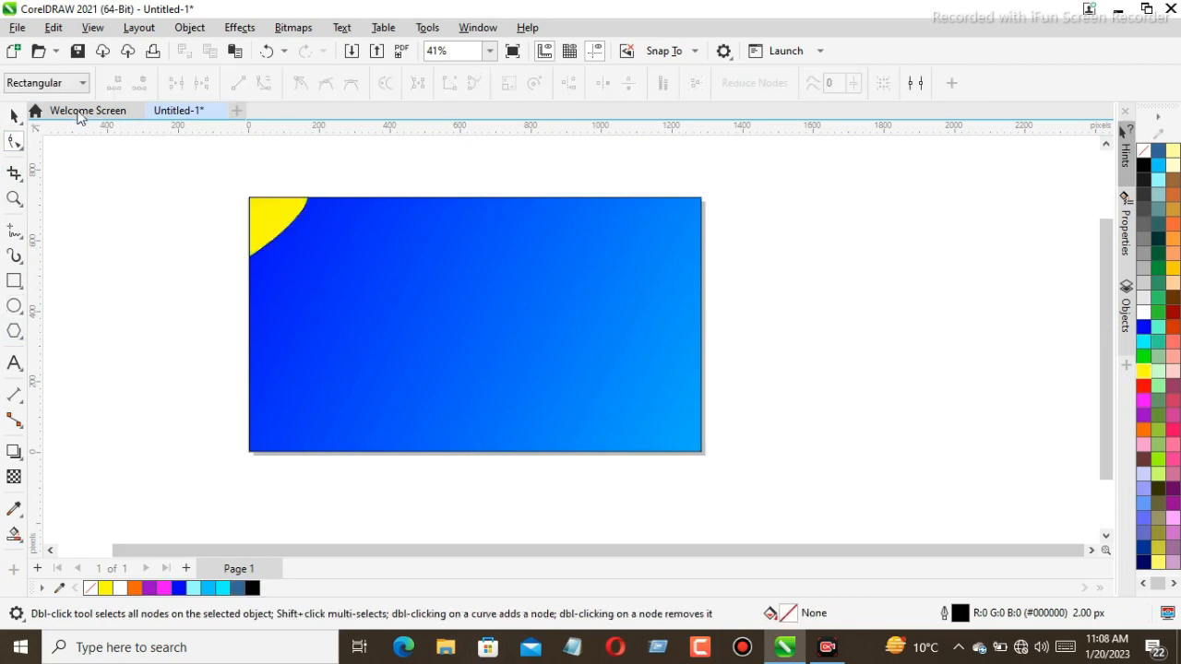
Draw a straight Freehand line across the rectangle's lower-right corner, about 355 px wide and 240 px high, from right edge to bottom edge
left_click(13, 229)
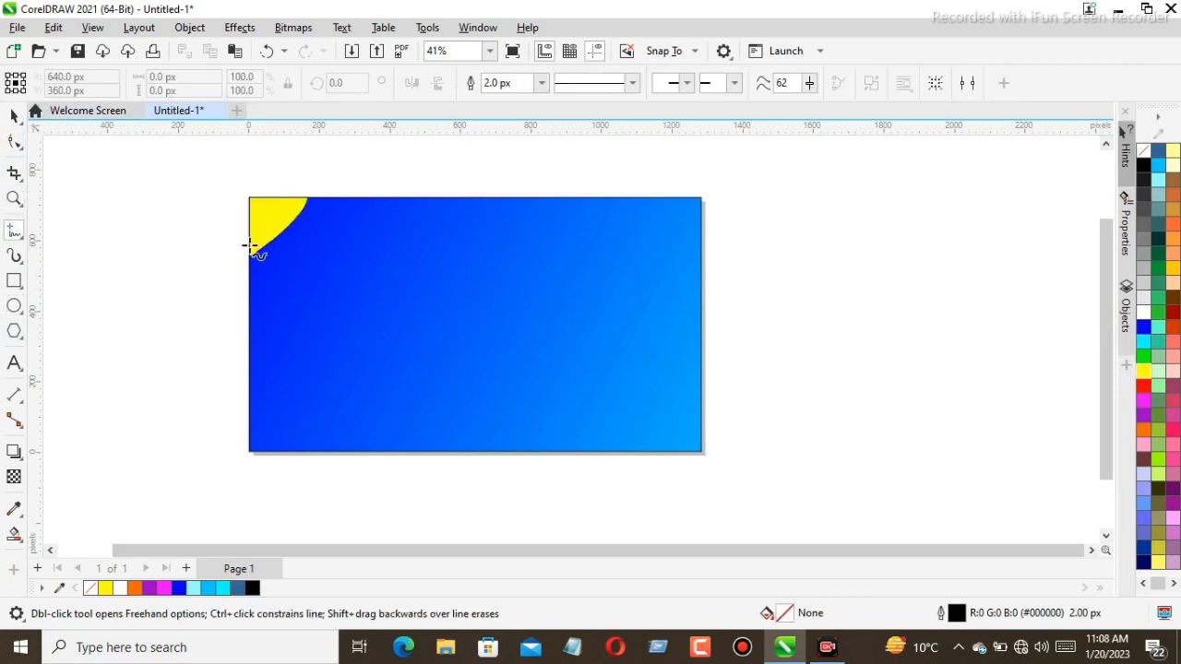
left_click(701, 367)
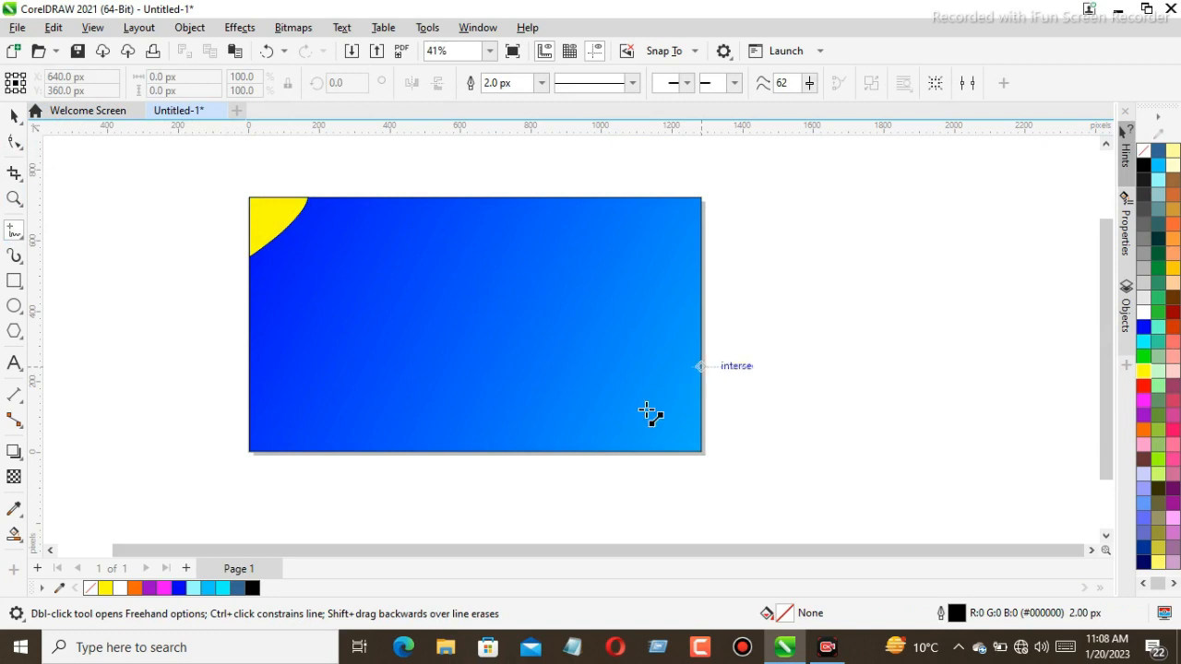
left_click(575, 453)
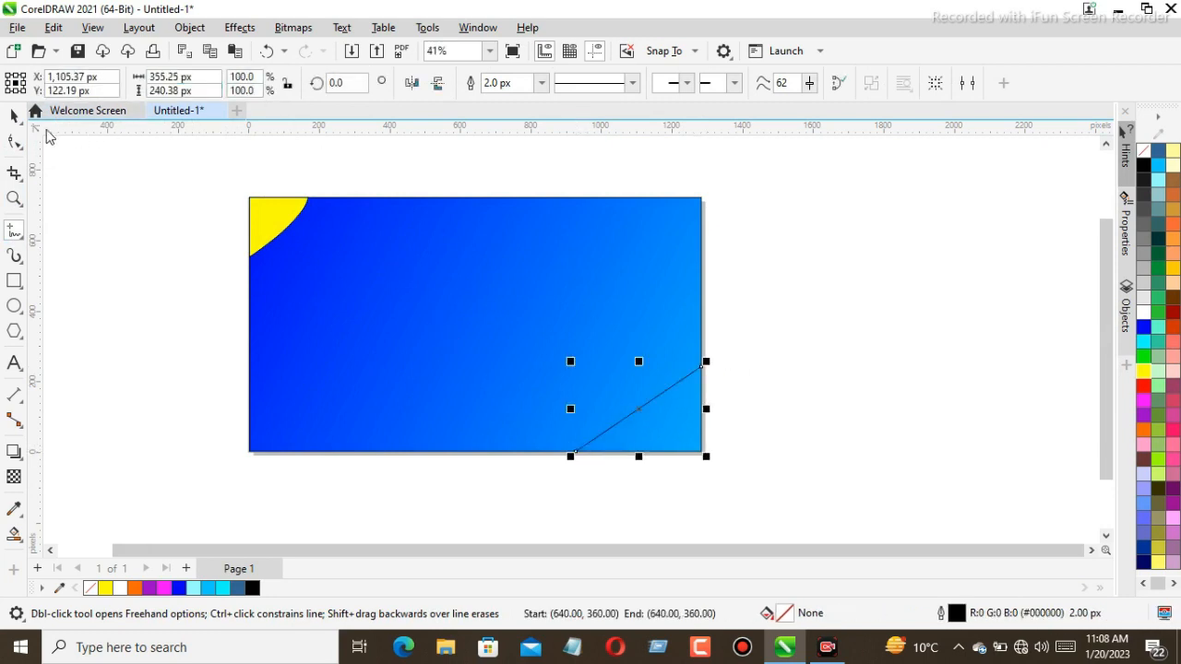
Convert the diagonal line to a curve and bend its upper part toward the lower-right corner into a wave
left_click(14, 141)
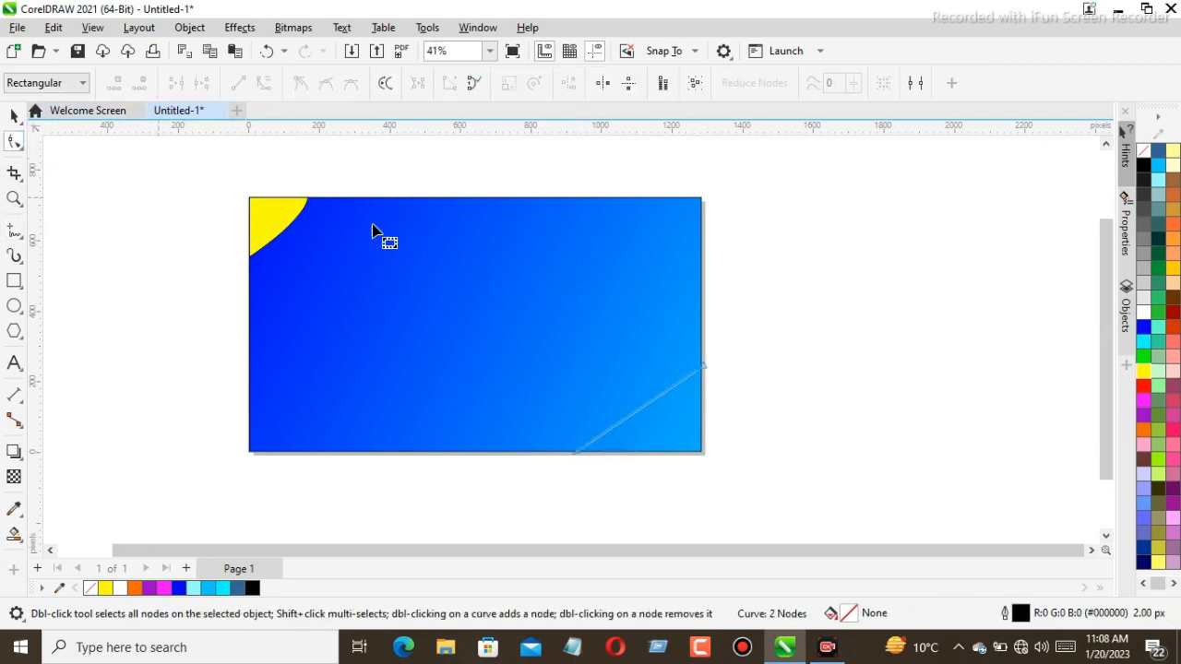
left_click(634, 412)
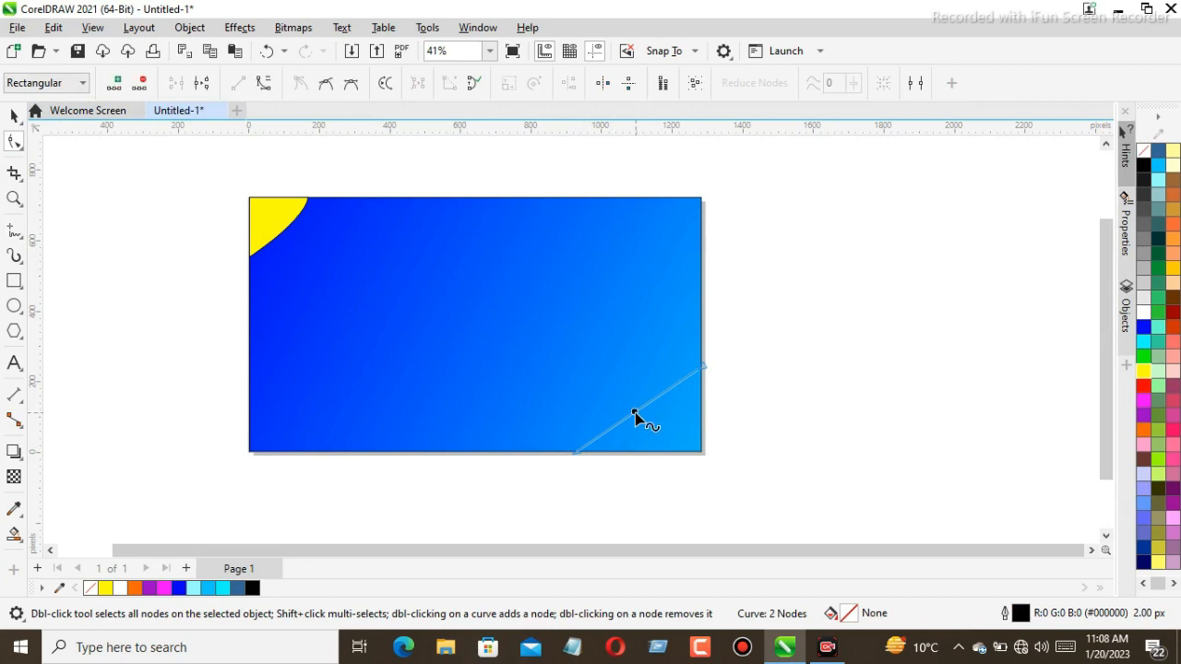
left_click(265, 86)
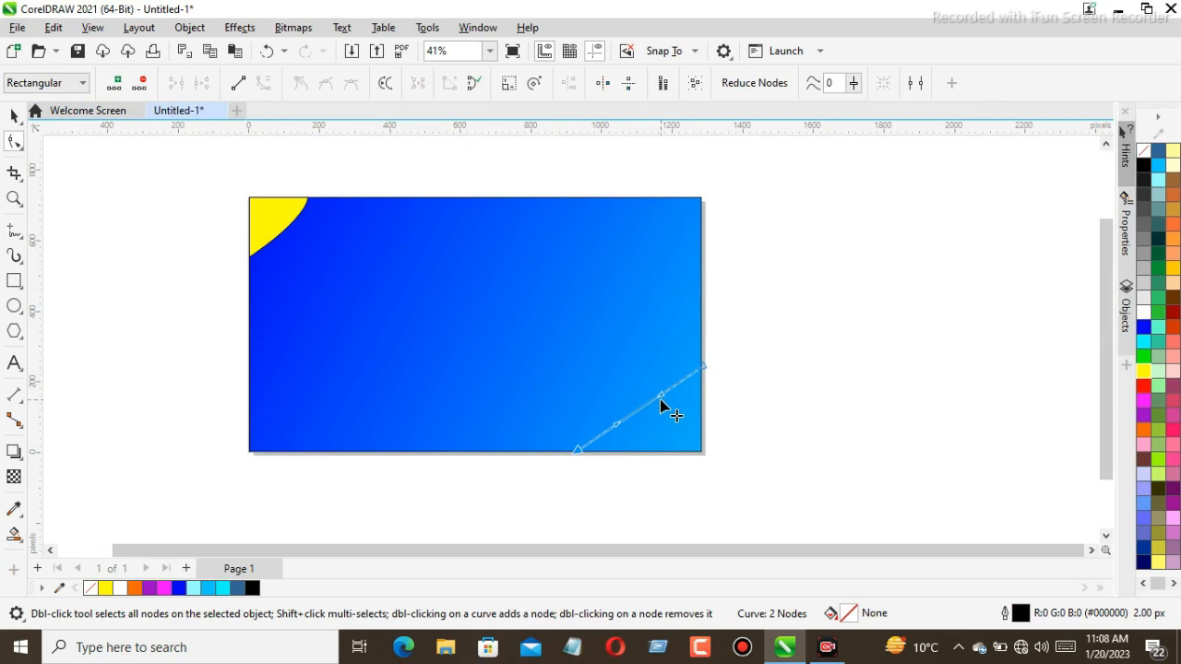
left_click_drag(659, 393, 678, 433)
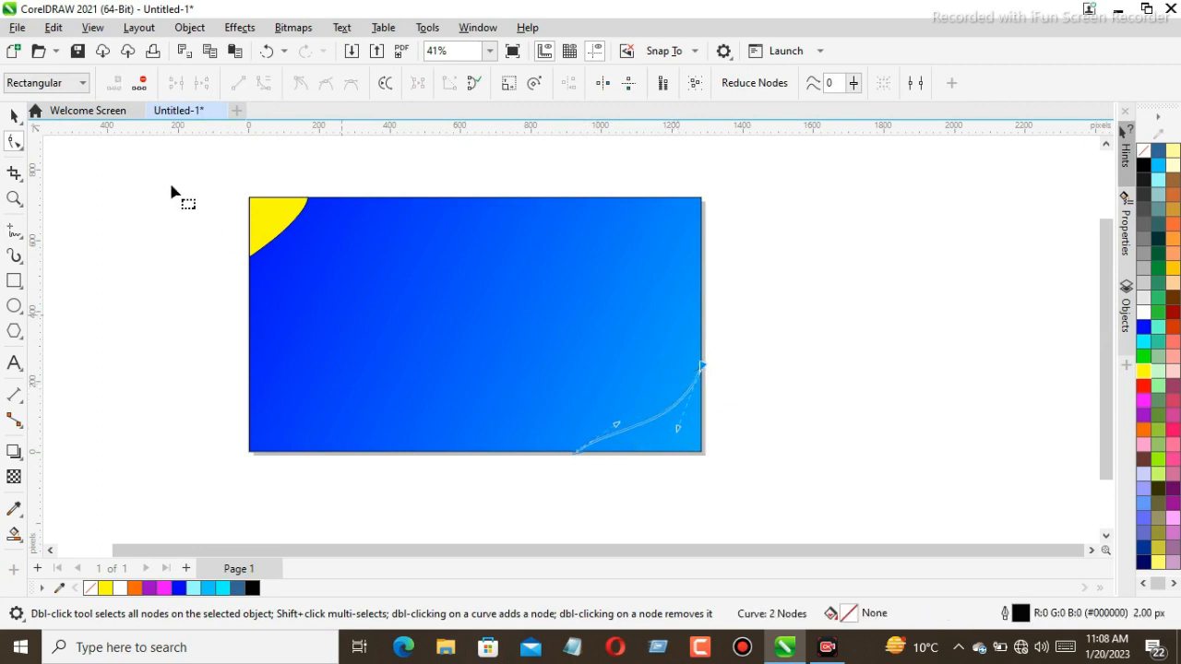
left_click(14, 115)
left_click(217, 470)
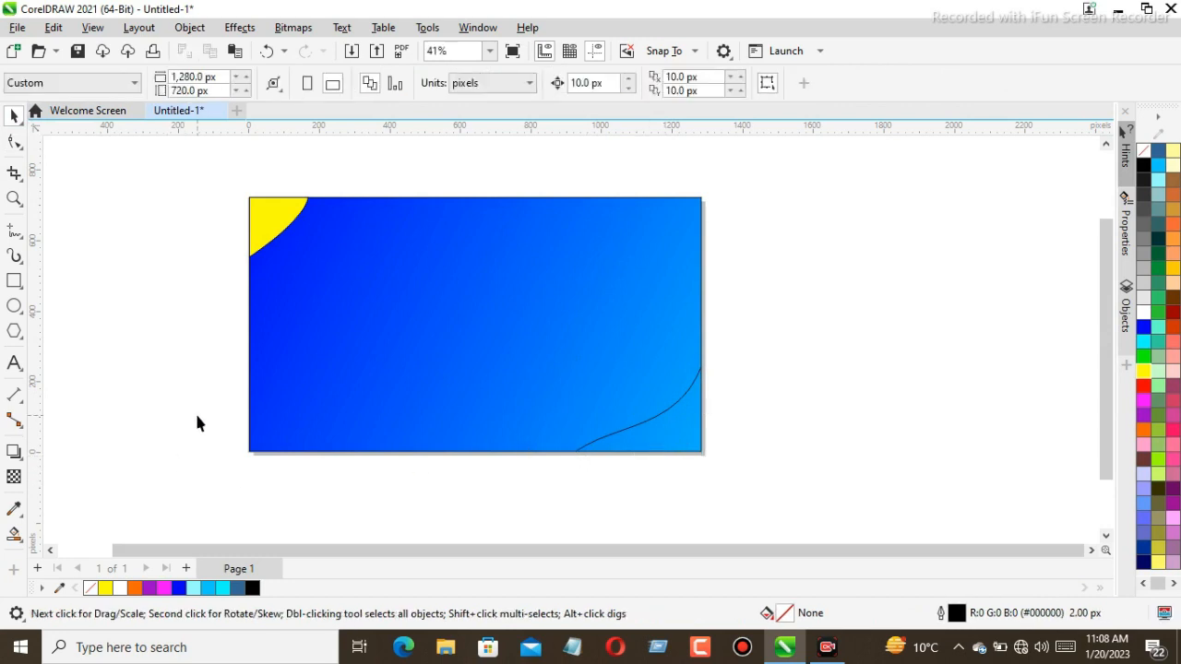
Smart-fill the area enclosed by the curve and the rectangle's lower-right corner, and recolor the new shape yellow
key("F10")
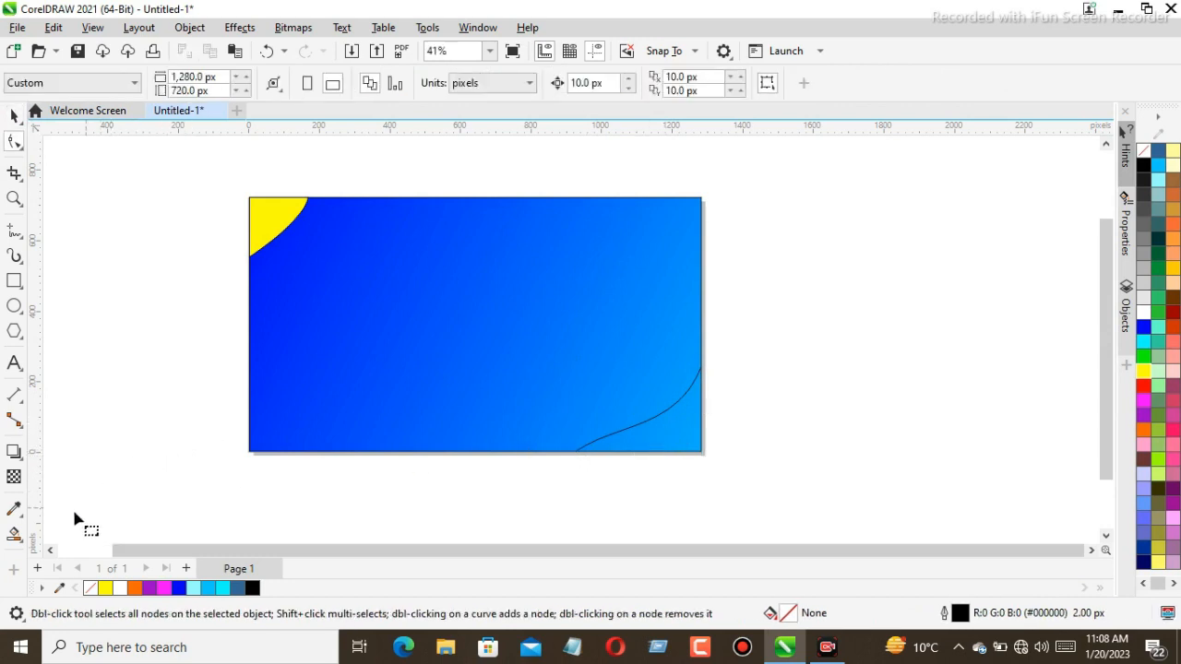
left_click(16, 539)
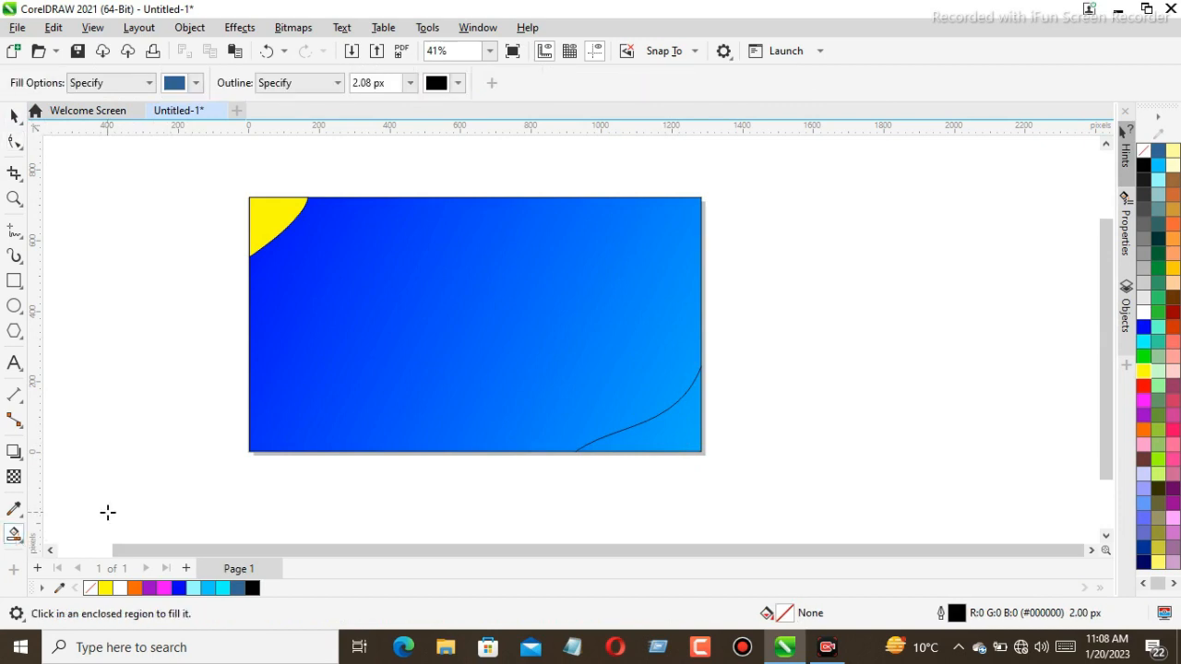
left_click(675, 444)
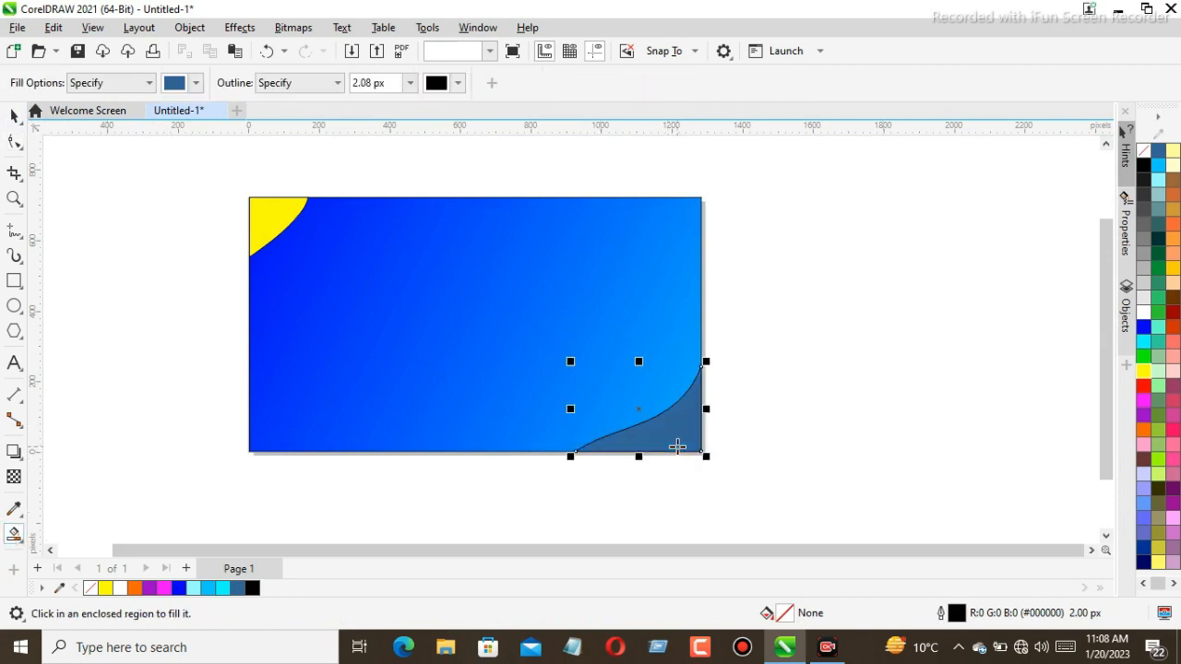
left_click(1143, 370)
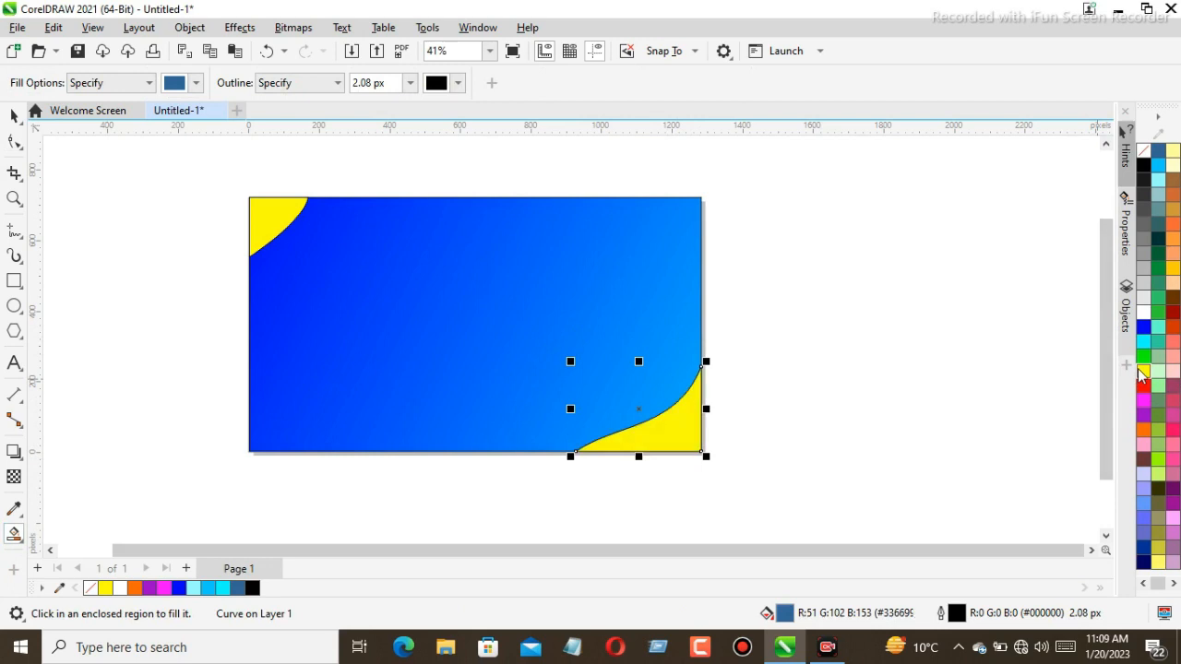
Delete the small yellow shape in the upper-left corner and move the lower-right yellow shape into that area
left_click(12, 118)
left_click(281, 220)
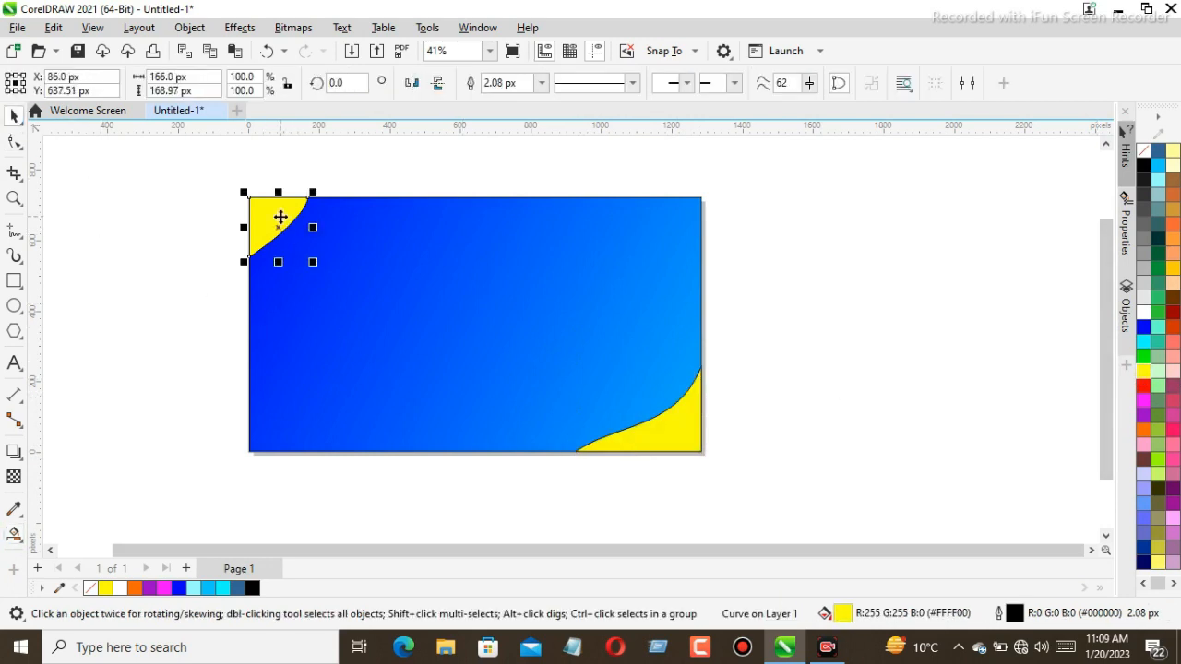
key("Delete")
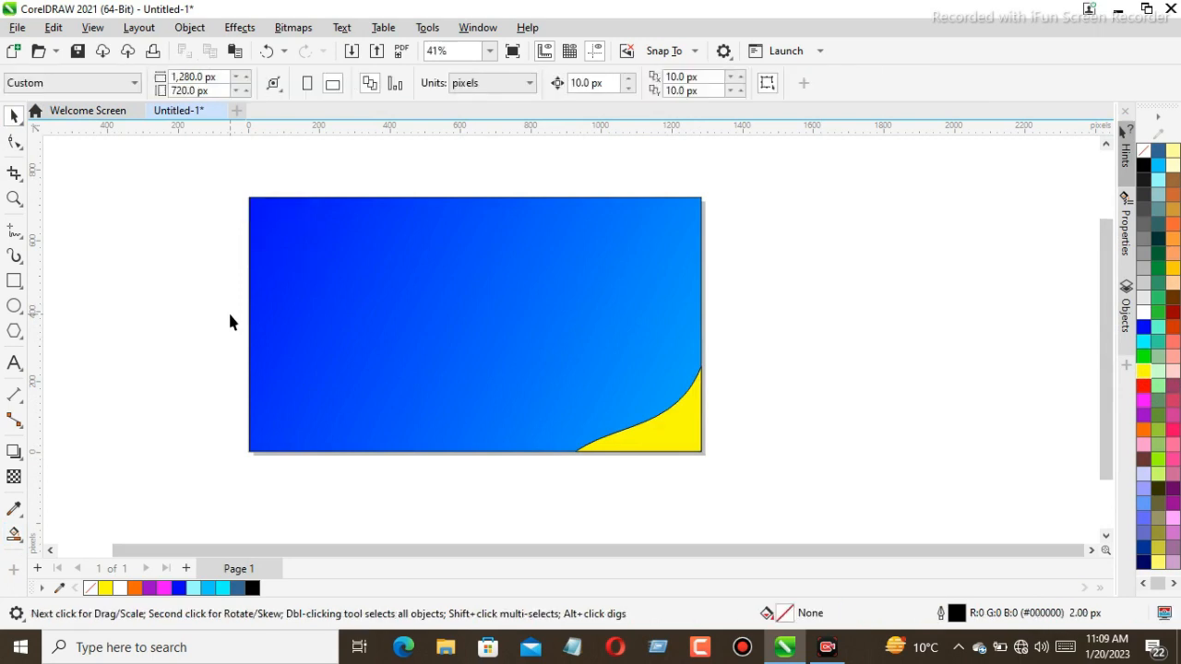
left_click(643, 446)
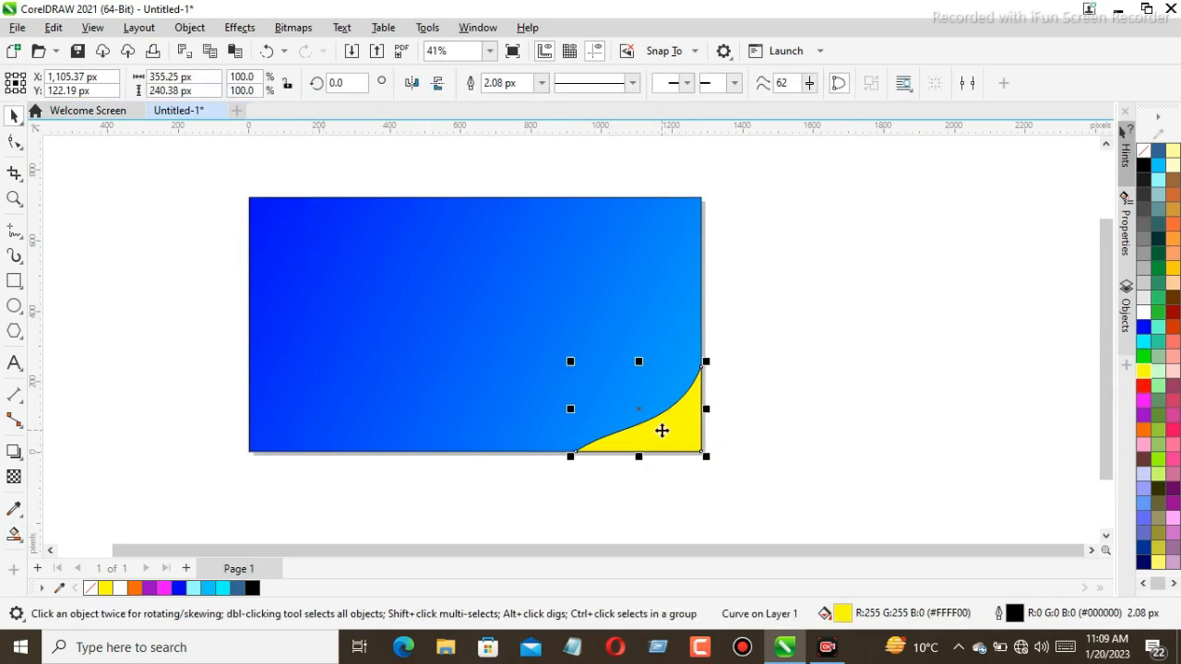
left_click_drag(662, 431, 343, 266)
Undo the move of the yellow shape so it sits back in the rectangle's lower-right corner
key("F10")
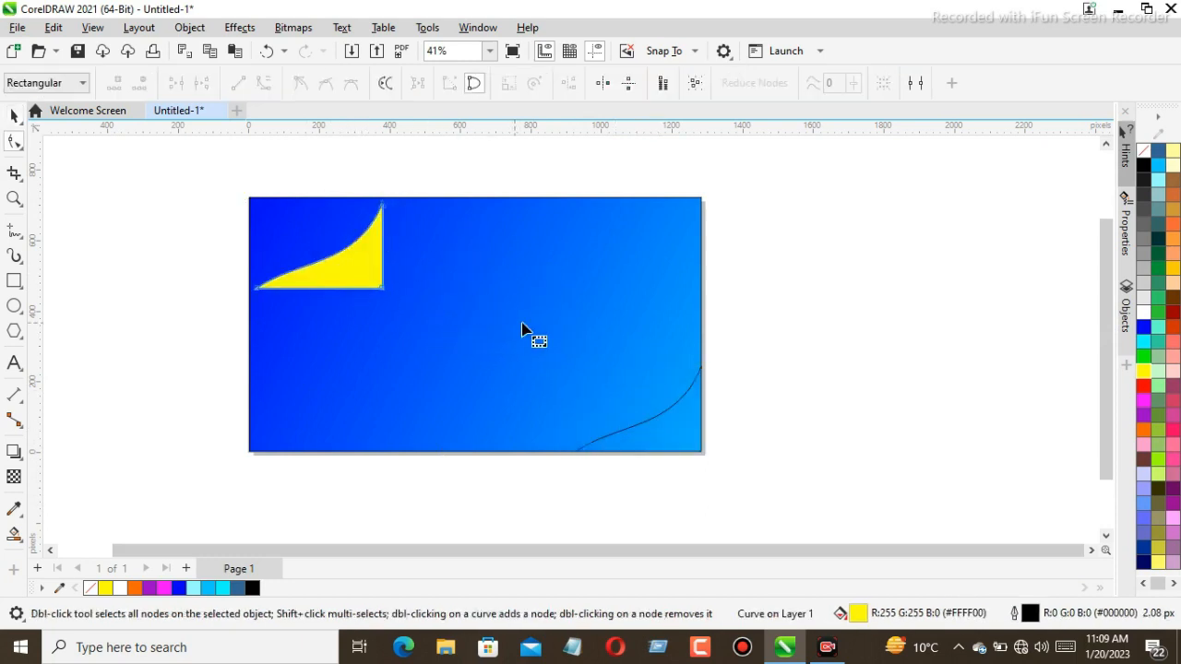
left_click(811, 323)
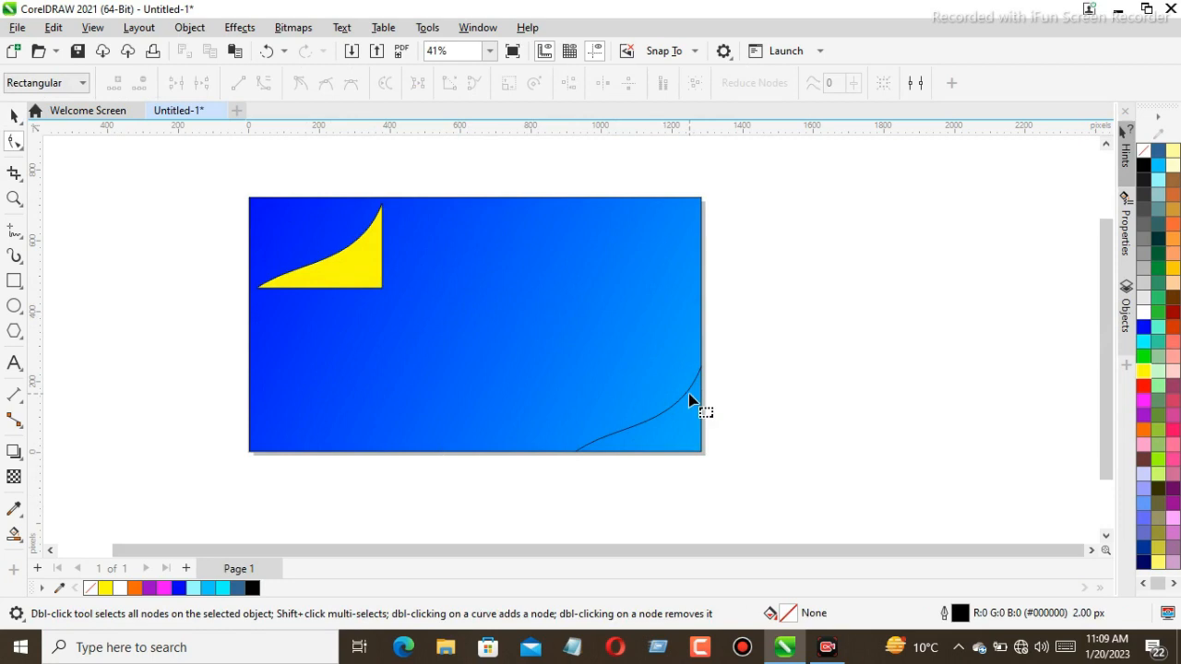
left_click(689, 395)
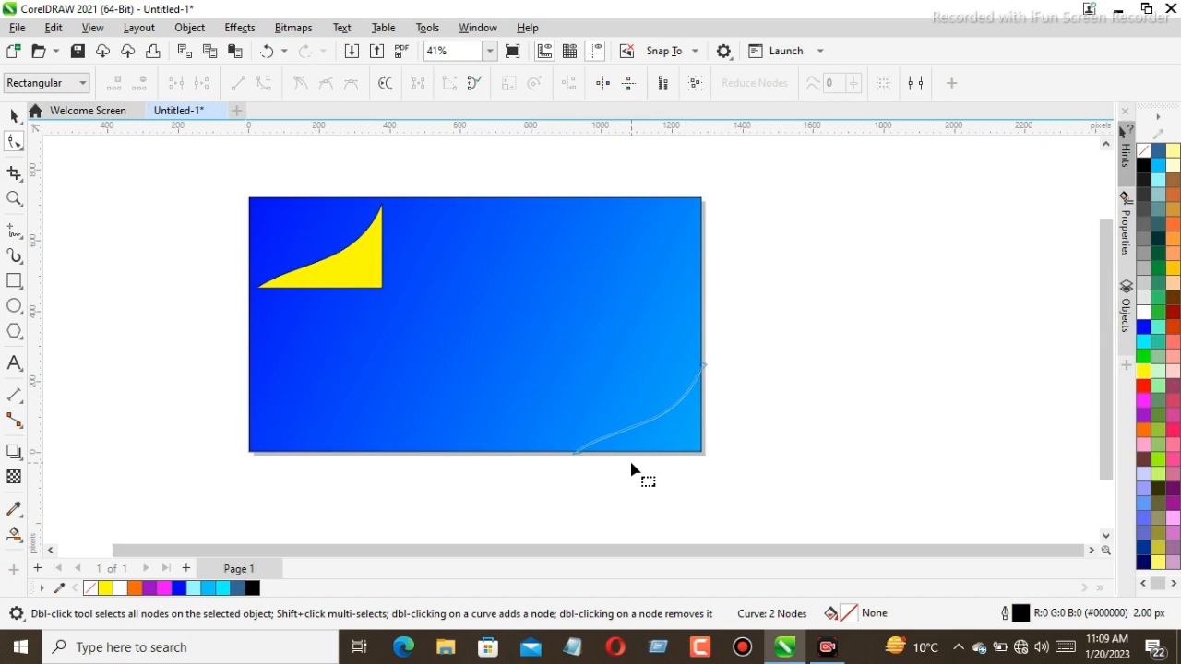
left_click(13, 116)
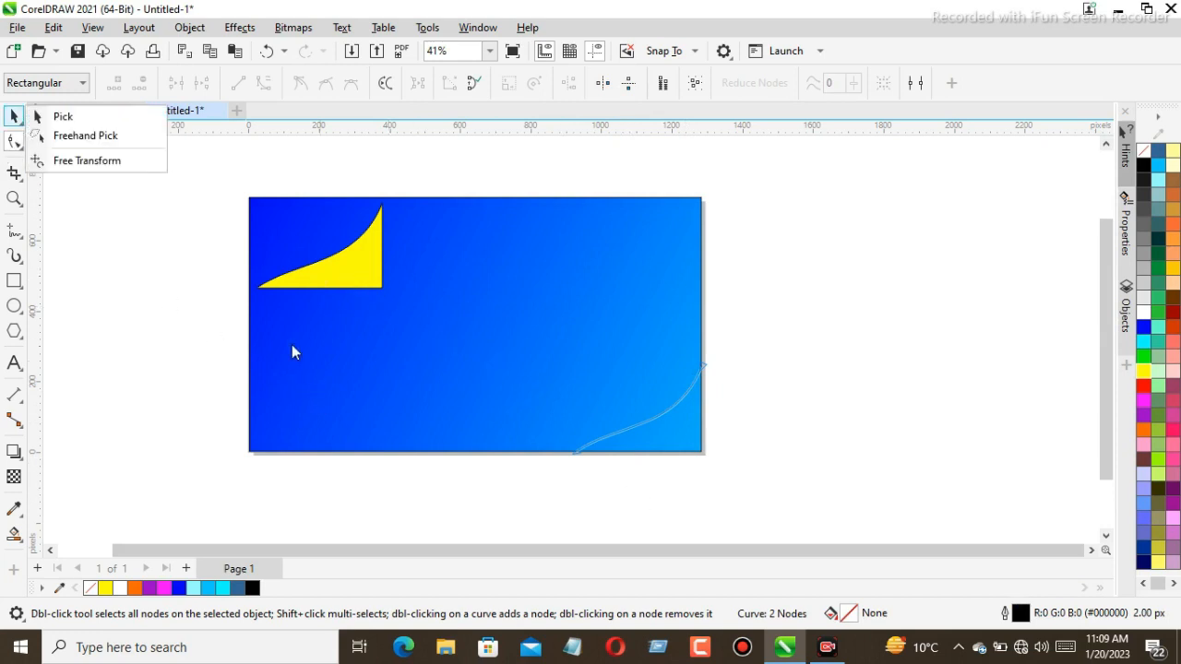
left_click(118, 117)
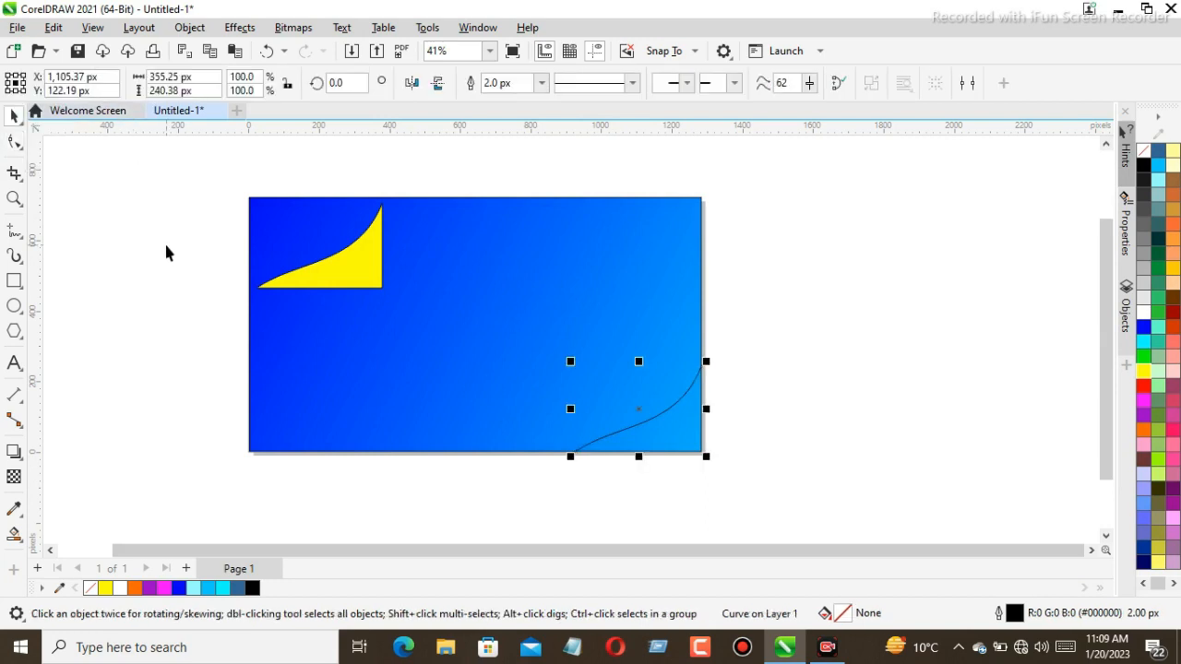
key("ctrl+z")
left_click(417, 504)
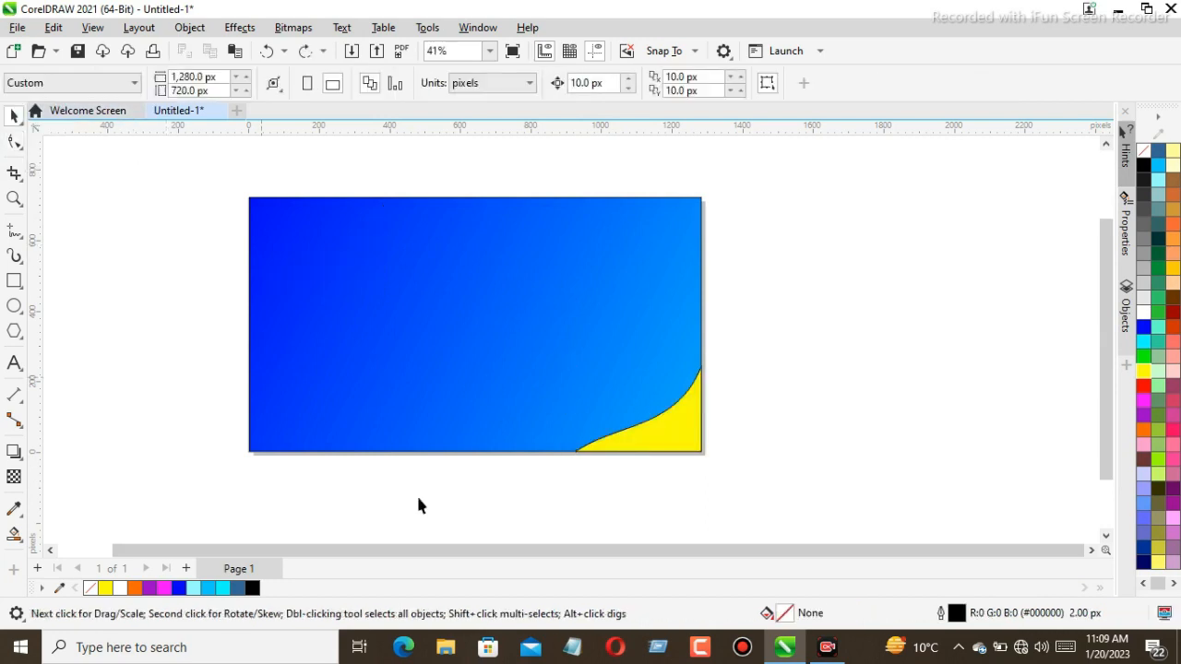
Duplicate the yellow lower-right corner shape and mirror the copy both vertically and horizontally
left_click(662, 452)
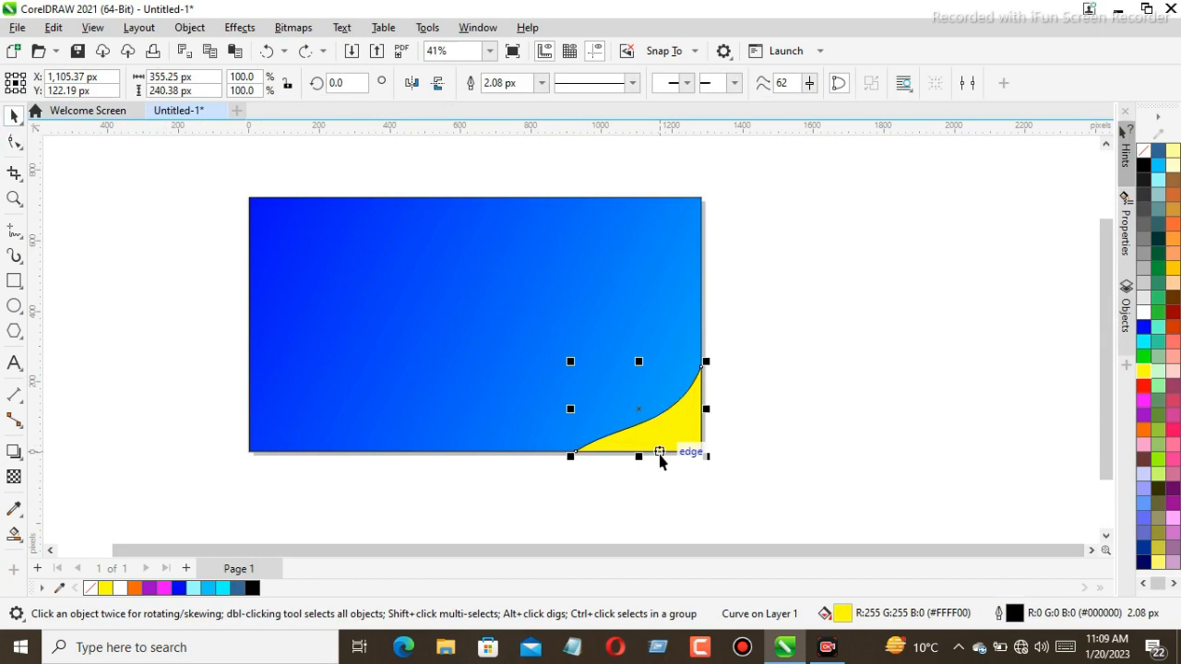
key("Right")
key("Up")
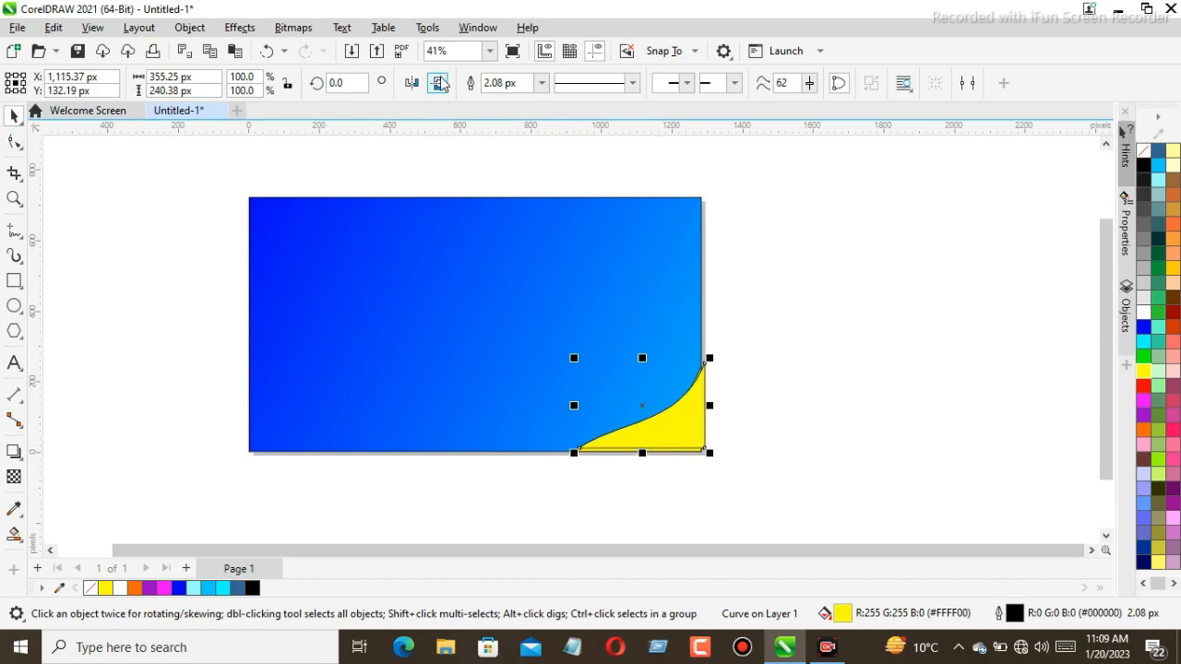
left_click(439, 83)
left_click(412, 83)
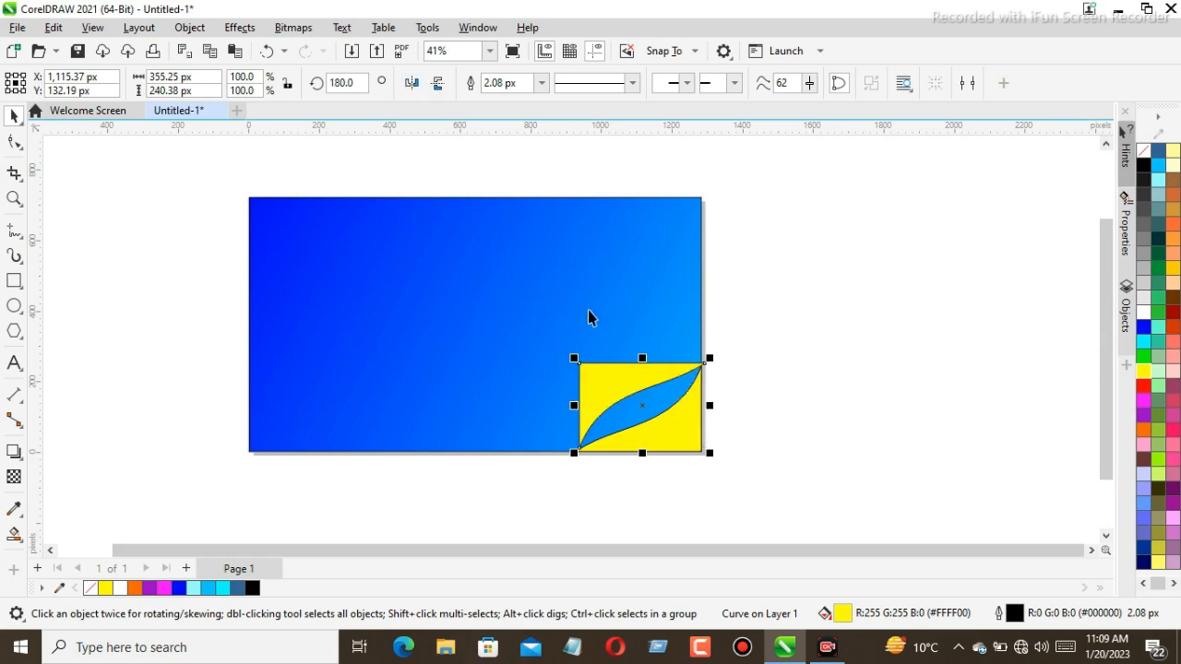
Move the mirrored yellow copy into the rectangle's upper-left corner, aligned with its top and left edges
left_click_drag(609, 378, 284, 214)
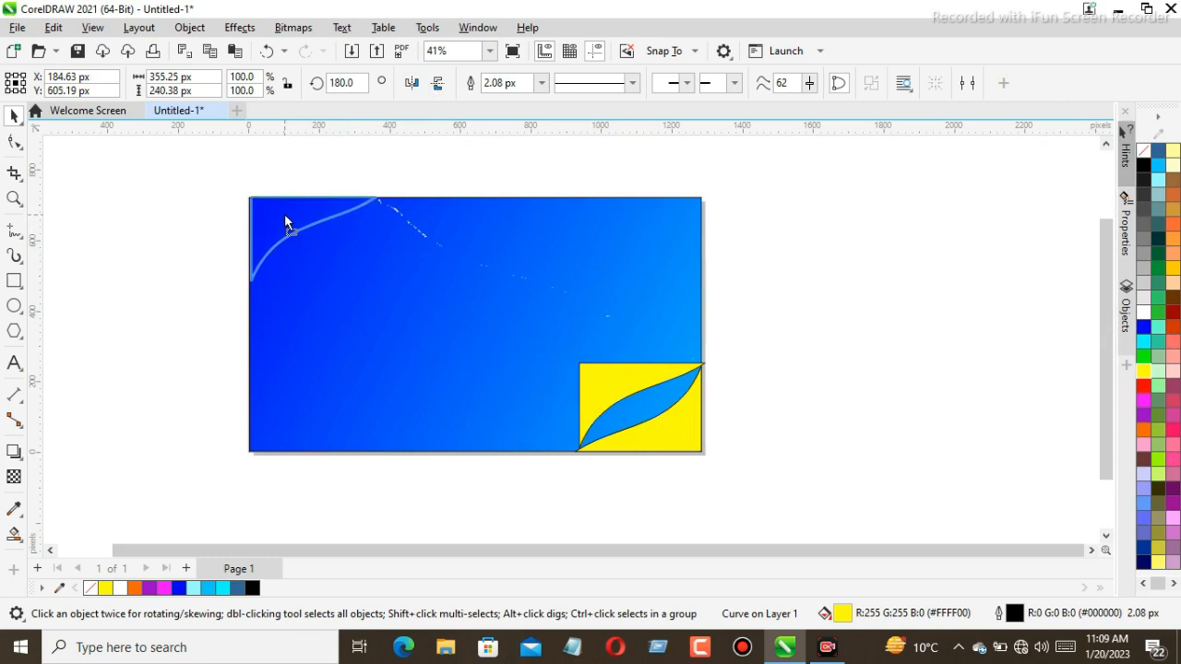
left_click_drag(284, 213, 283, 213)
left_click(248, 183)
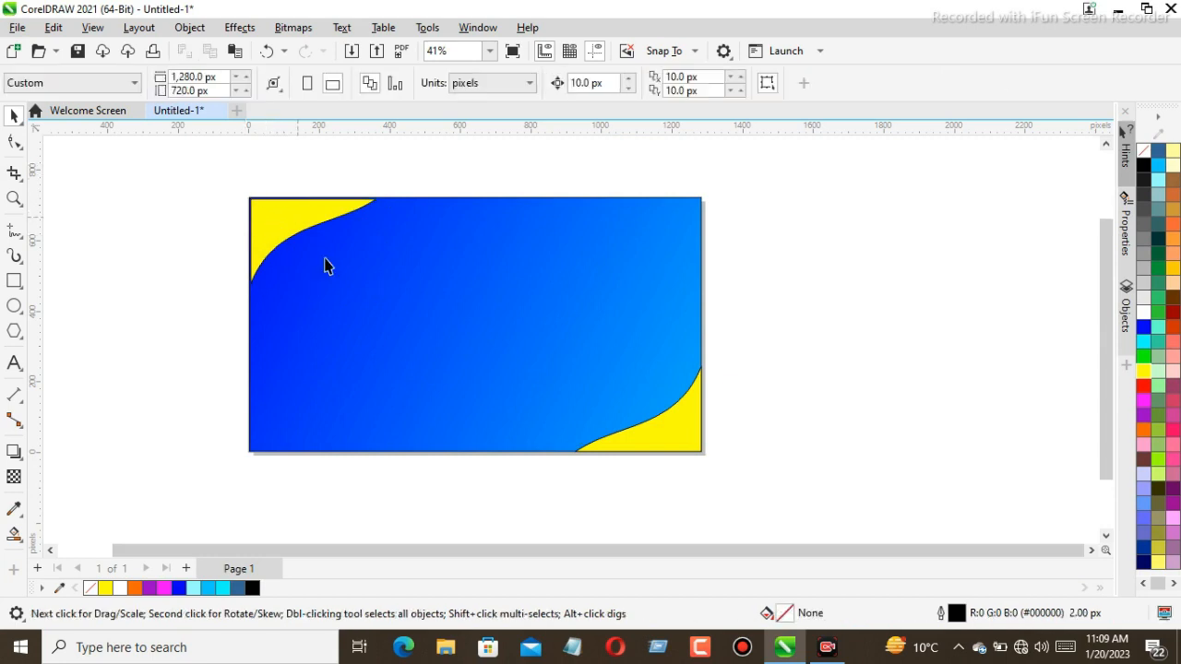
Nudge the lower-right yellow shape 10 px up and 10 px left, away from the rectangle's corner
left_click(671, 444)
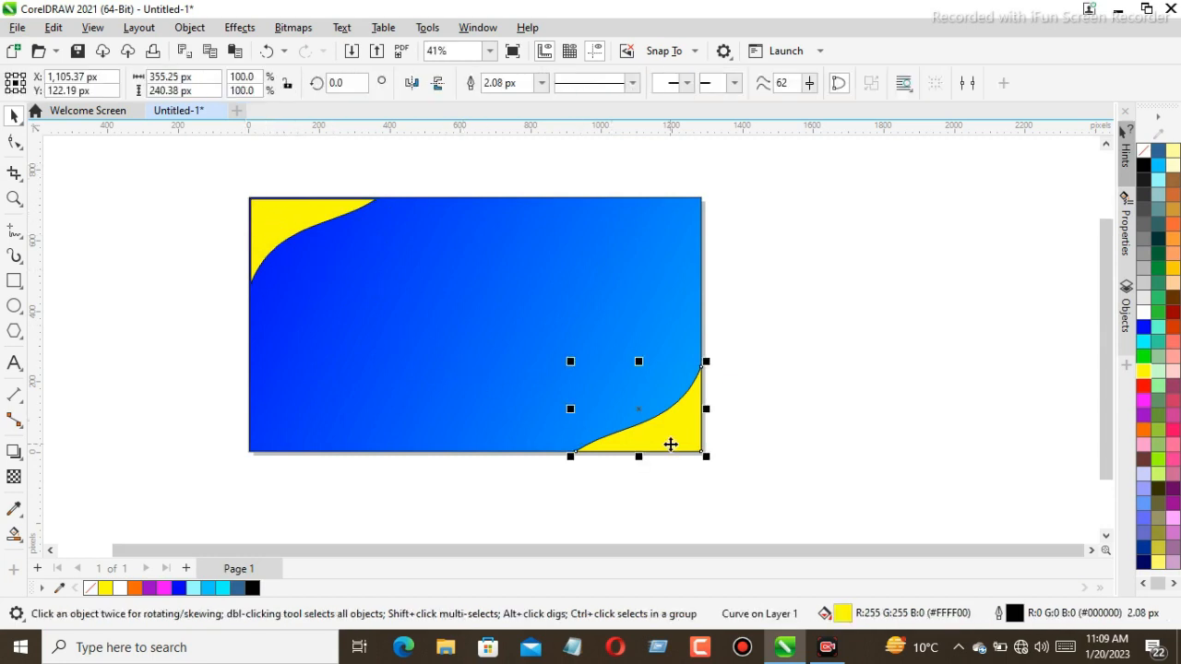
key("Up")
key("Left")
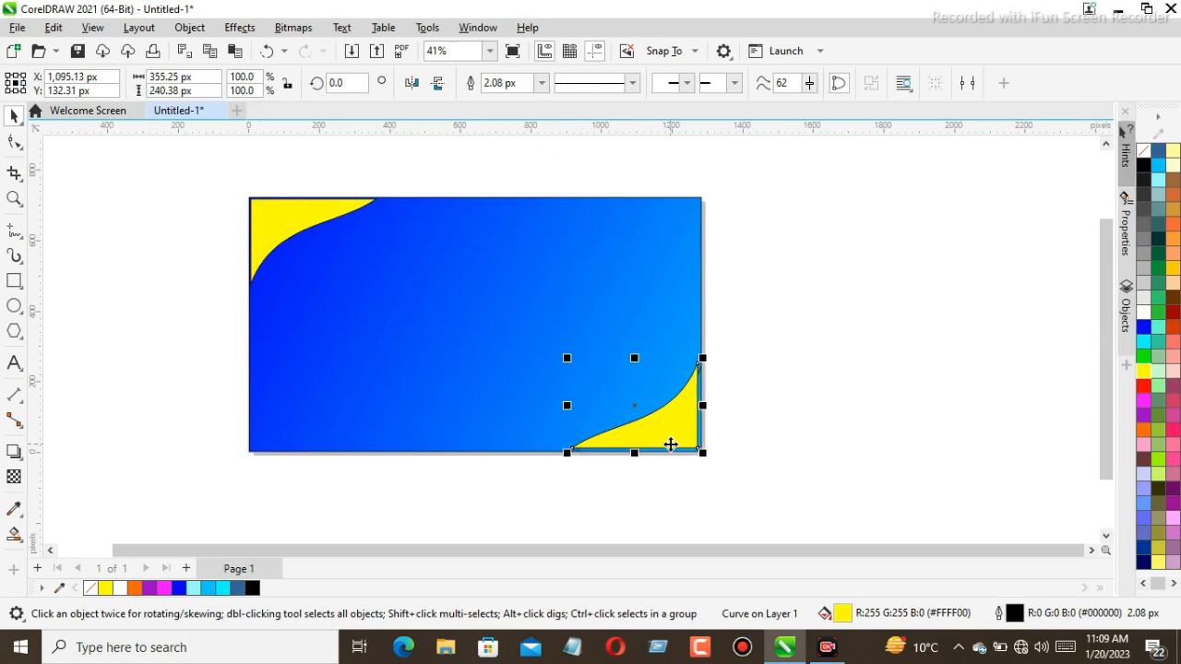
key("Down")
key("Right")
key("Up")
key("Left")
left_click(688, 464)
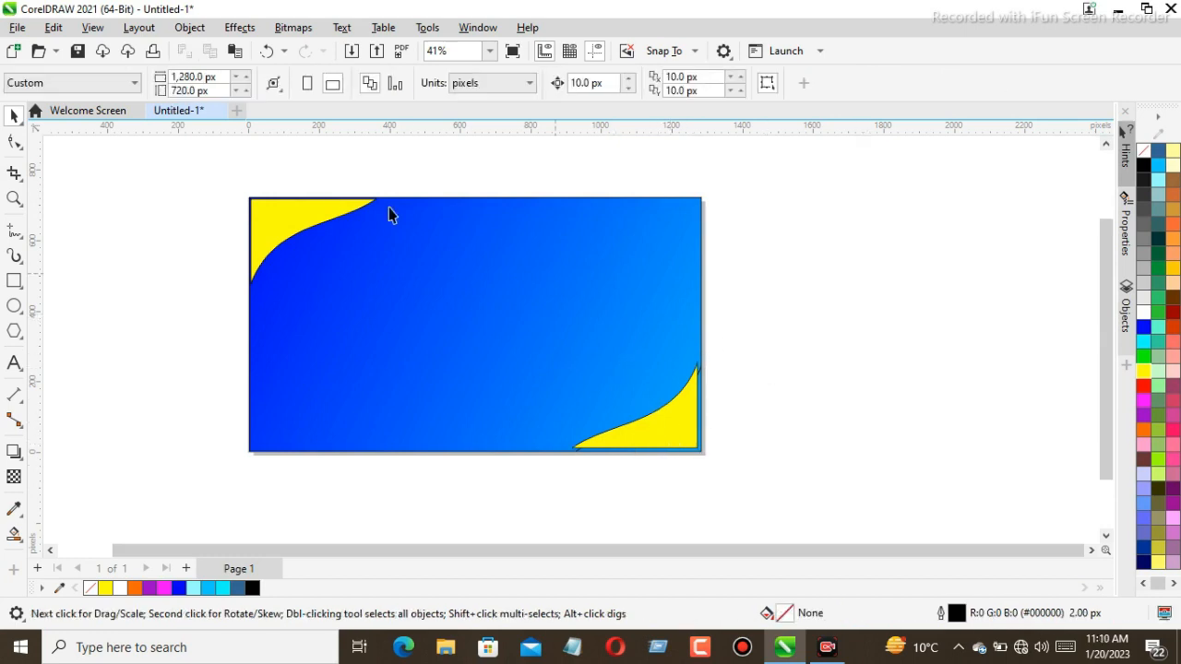
Group the blue rectangle, the curved line and both yellow corner shapes
left_click_drag(218, 149, 775, 510)
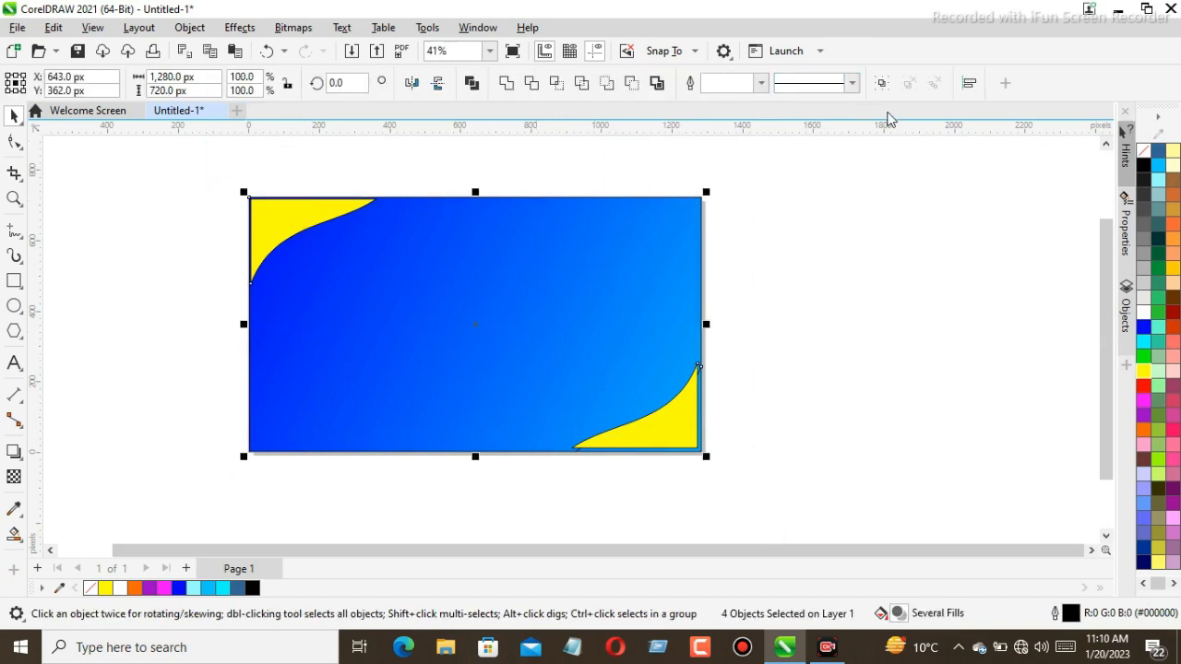
left_click(802, 276)
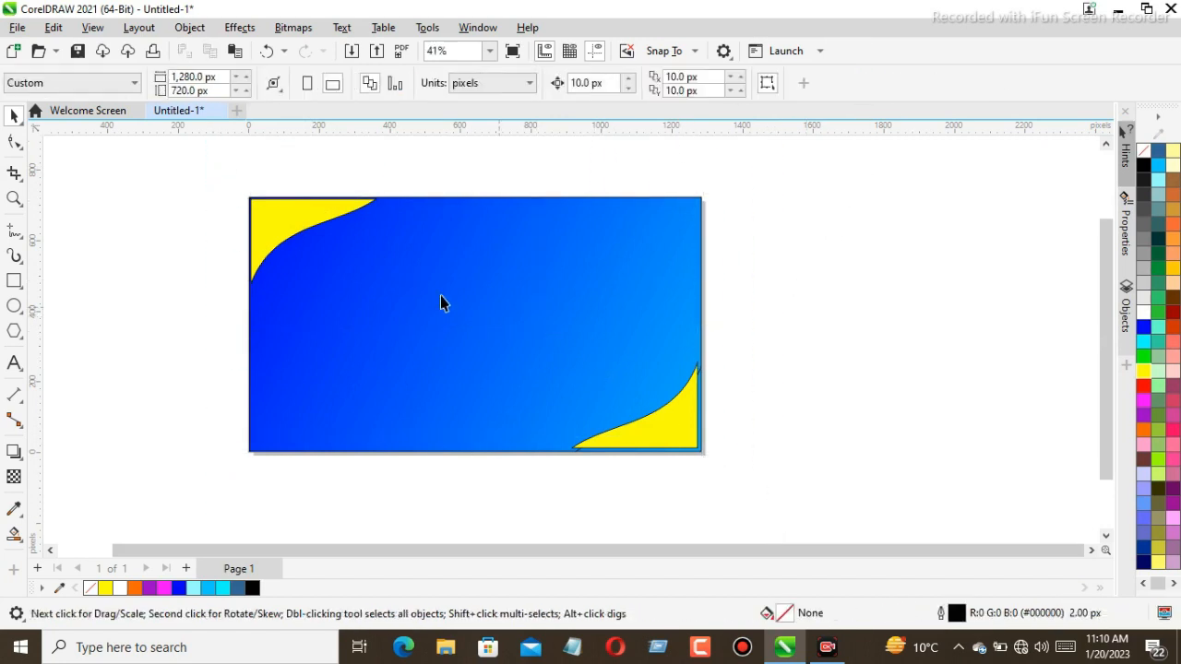
Add the artistic text "HOW TO DESIGN" in the upper part of the blue rectangle, beside the upper-left yellow shape
left_click(14, 363)
left_click(281, 270)
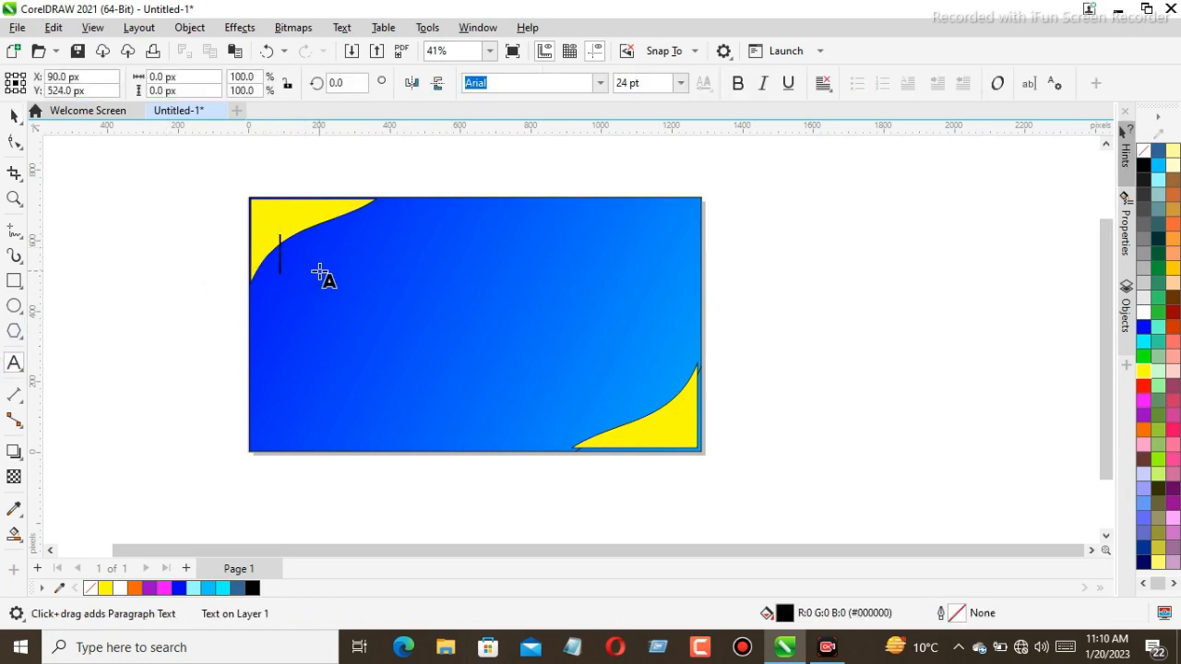
type("HOW TO")
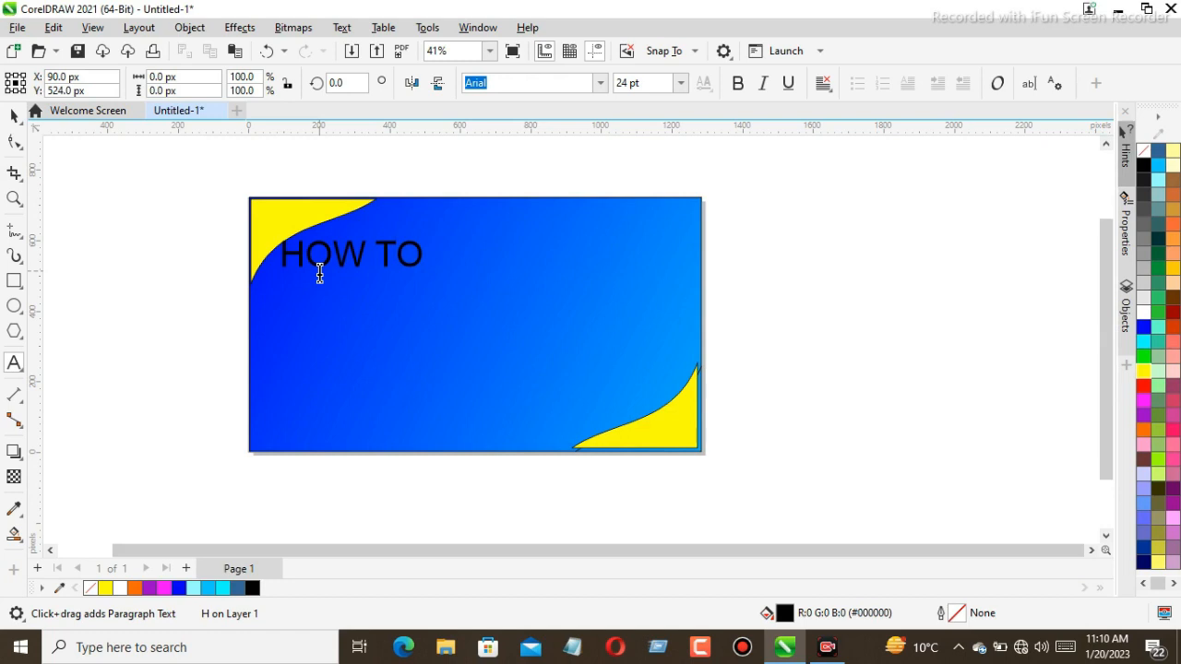
type(" DES")
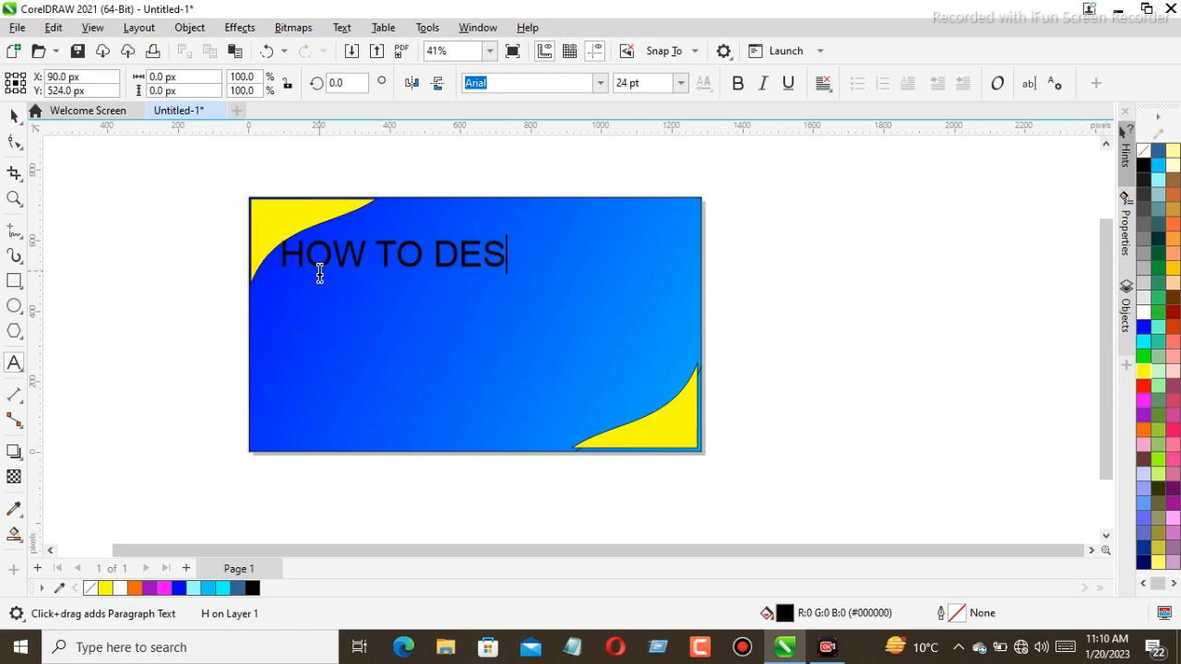
type("IGN")
left_click(13, 115)
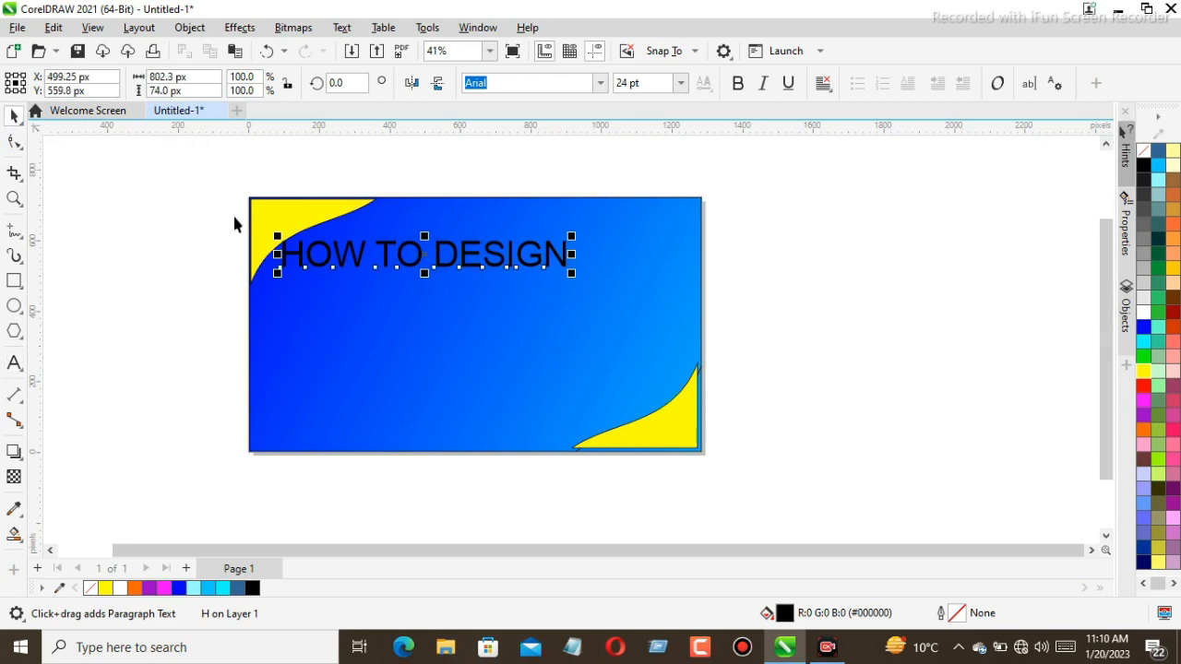
Set the font of the "HOW TO DESIGN" text to Geometr415 Blk BT
double_click(417, 265)
left_click(417, 265)
triple_click(417, 265)
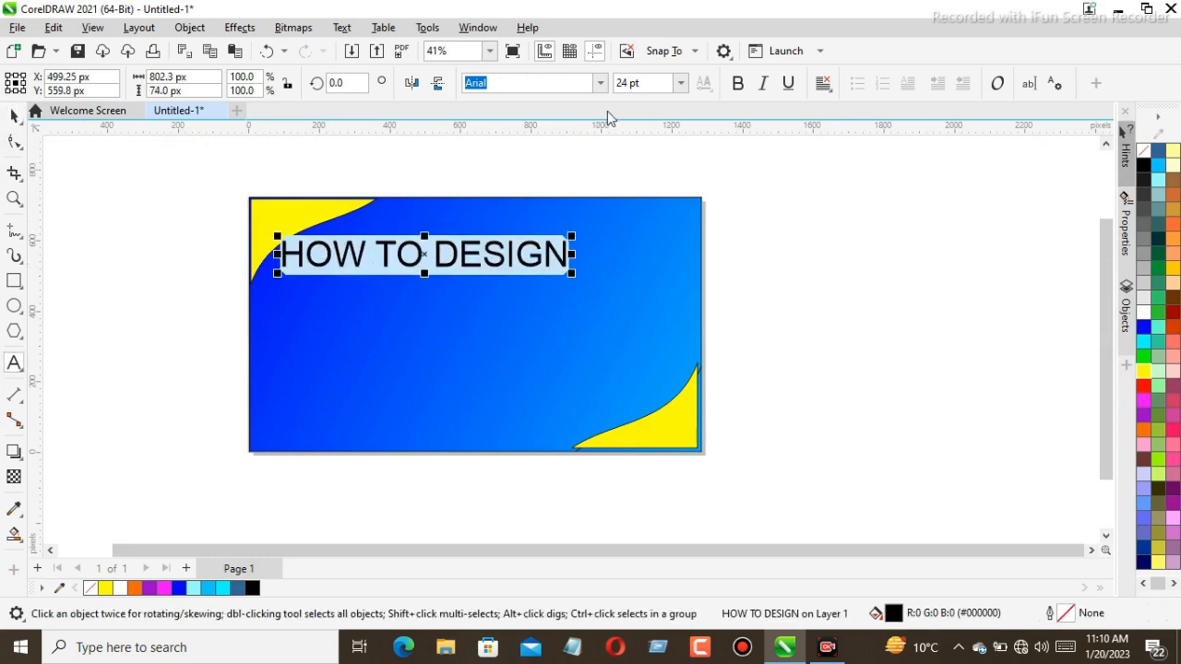
left_click(600, 83)
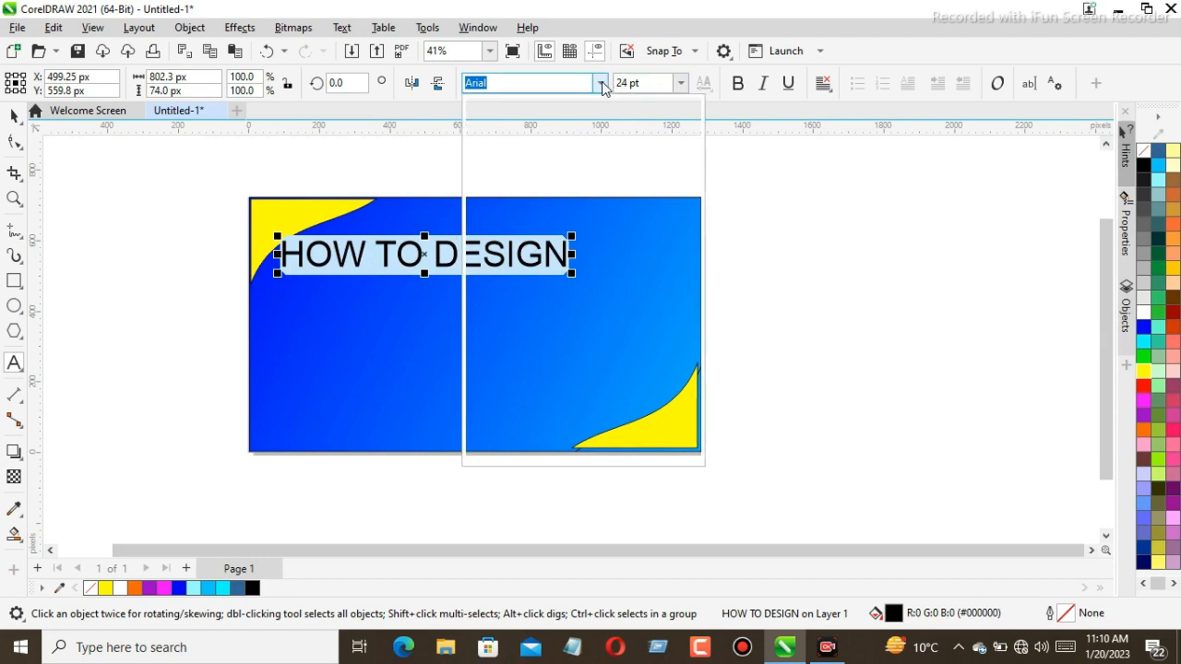
left_click(601, 83)
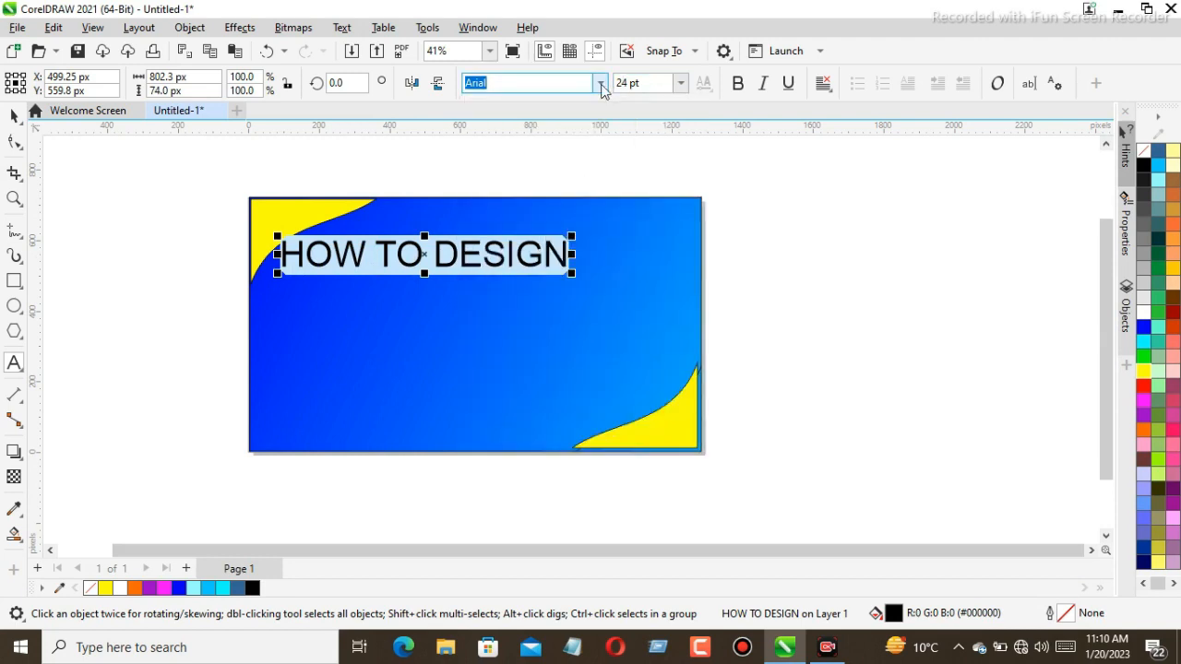
left_click(600, 83)
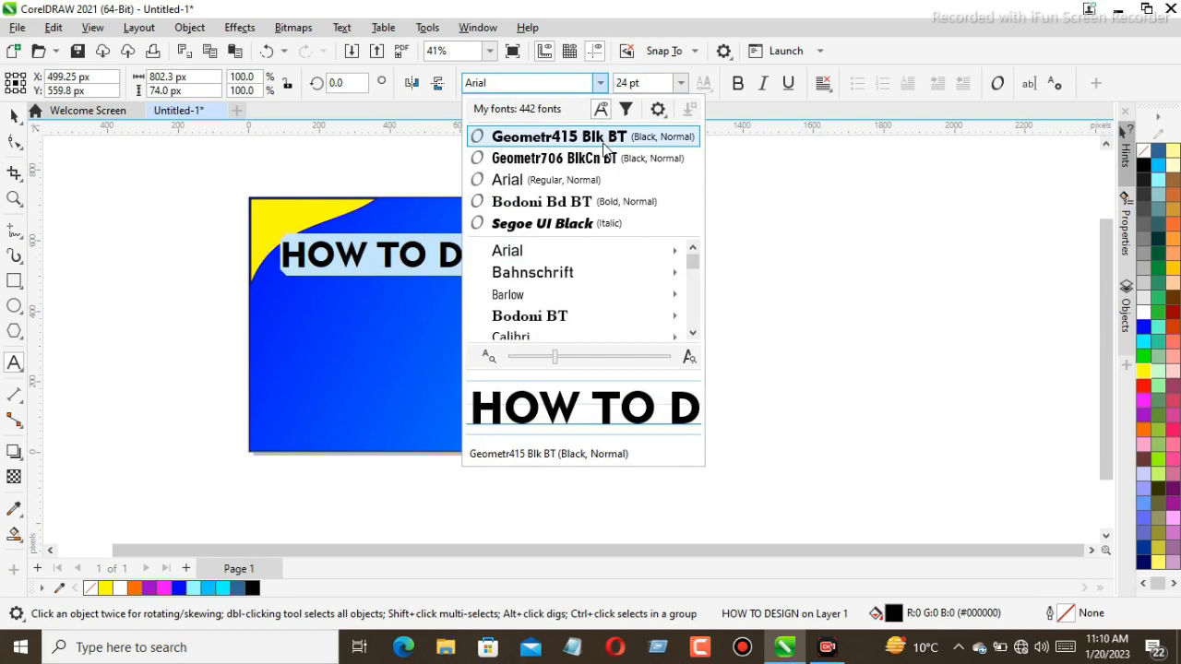
left_click(604, 144)
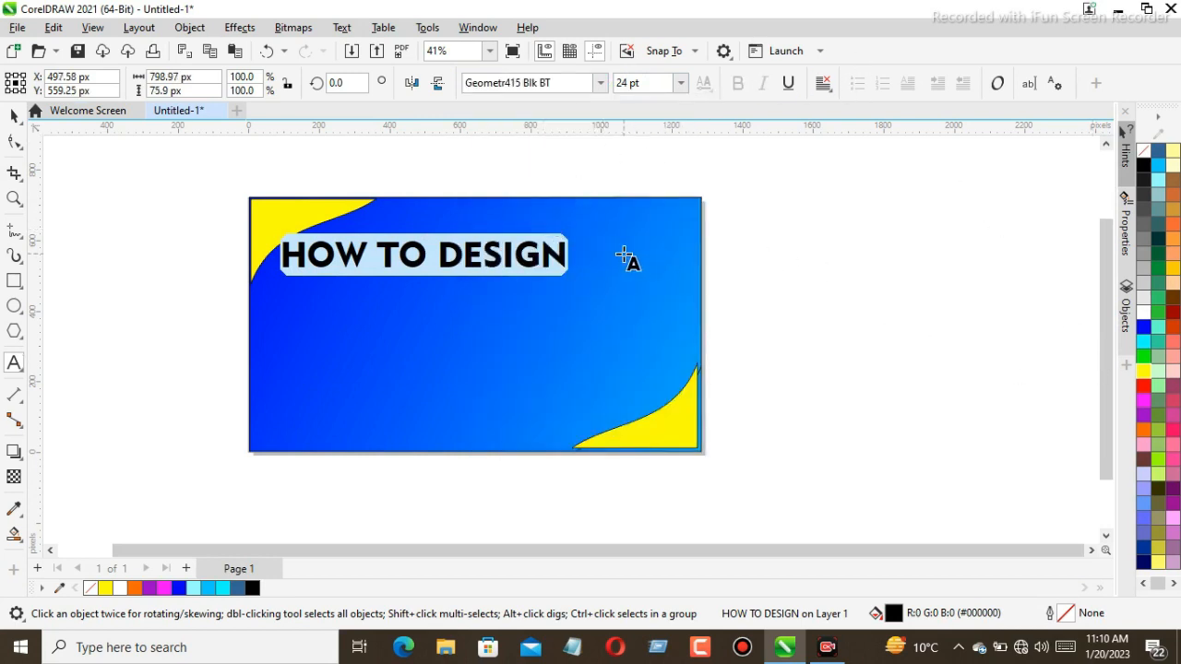
key("End")
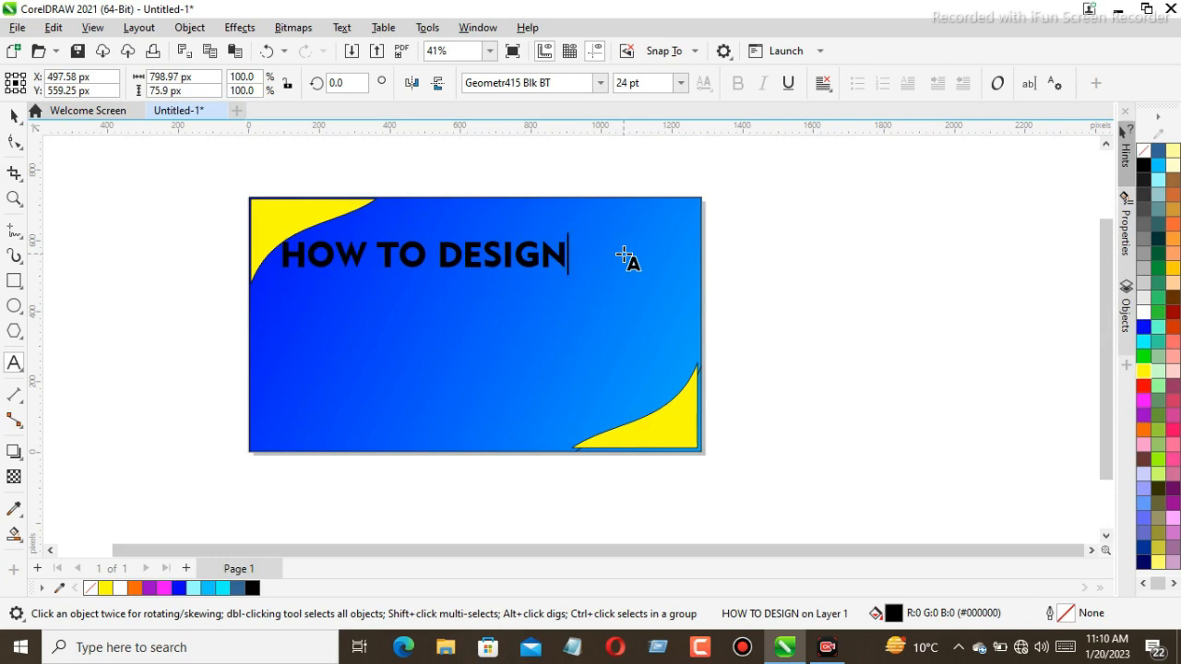
key("Escape")
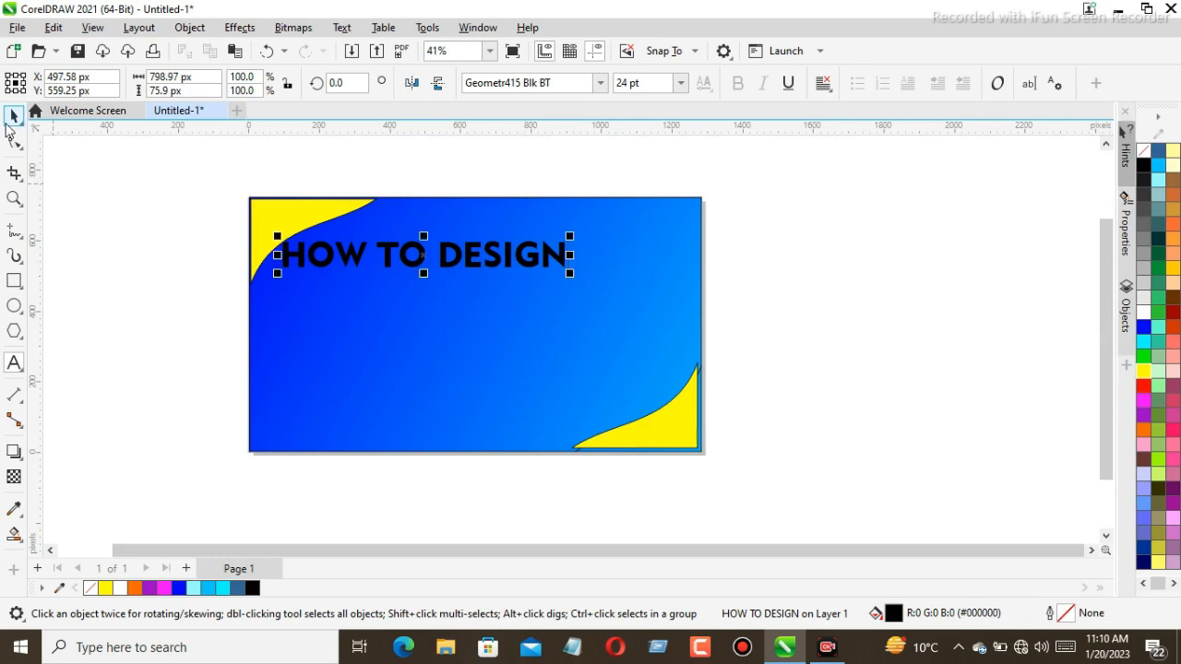
Nudge the "HOW TO DESIGN" text about 30 px to the right and 10 px up
key("Right")
key("Right")
key("Right")
key("Up")
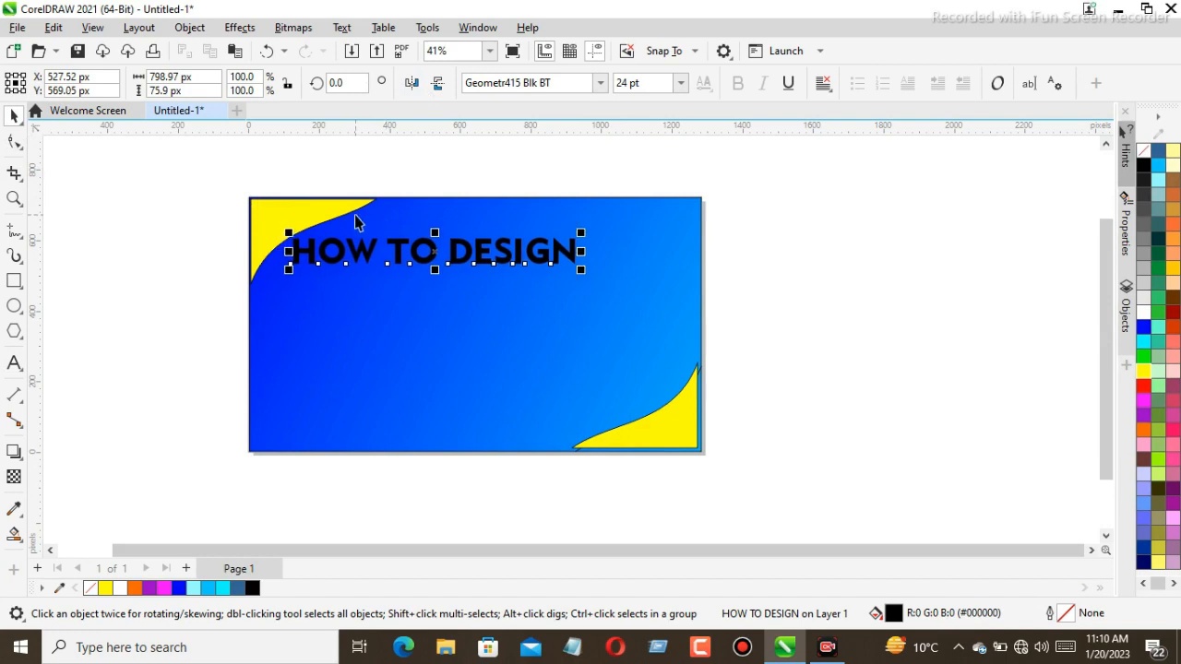
left_click(196, 248)
left_click(383, 262)
left_click(420, 158)
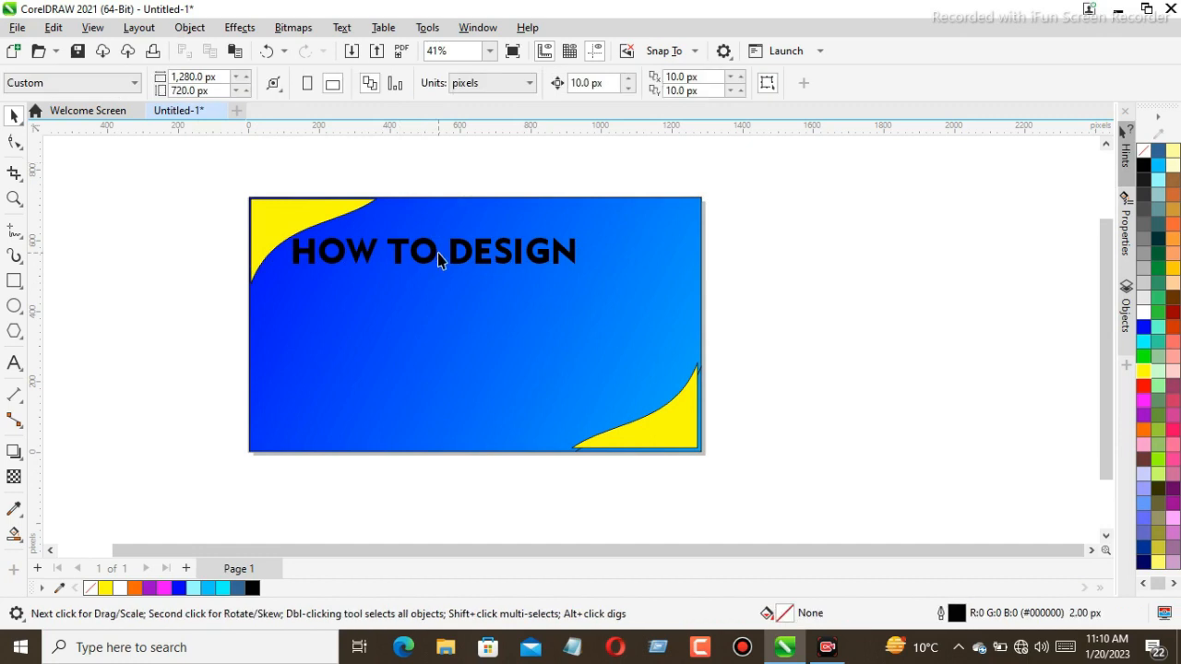
left_click(437, 253)
left_click(419, 149)
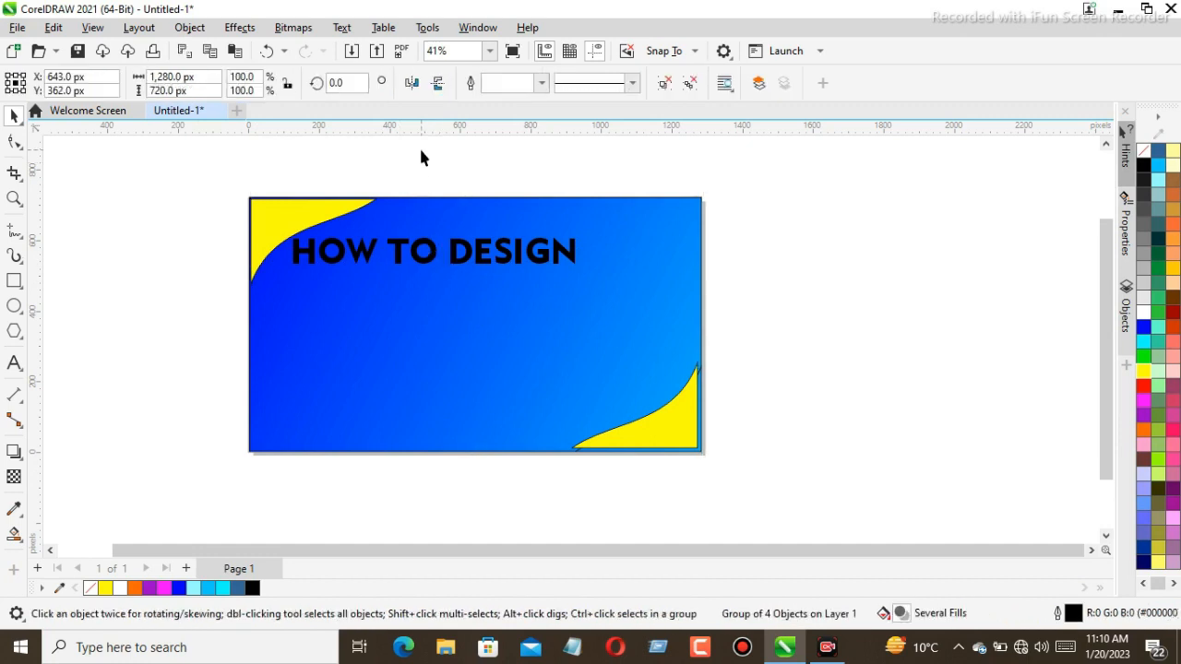
Copy the "HOW TO DESIGN" text and paste a duplicate of it in place
left_click(400, 249)
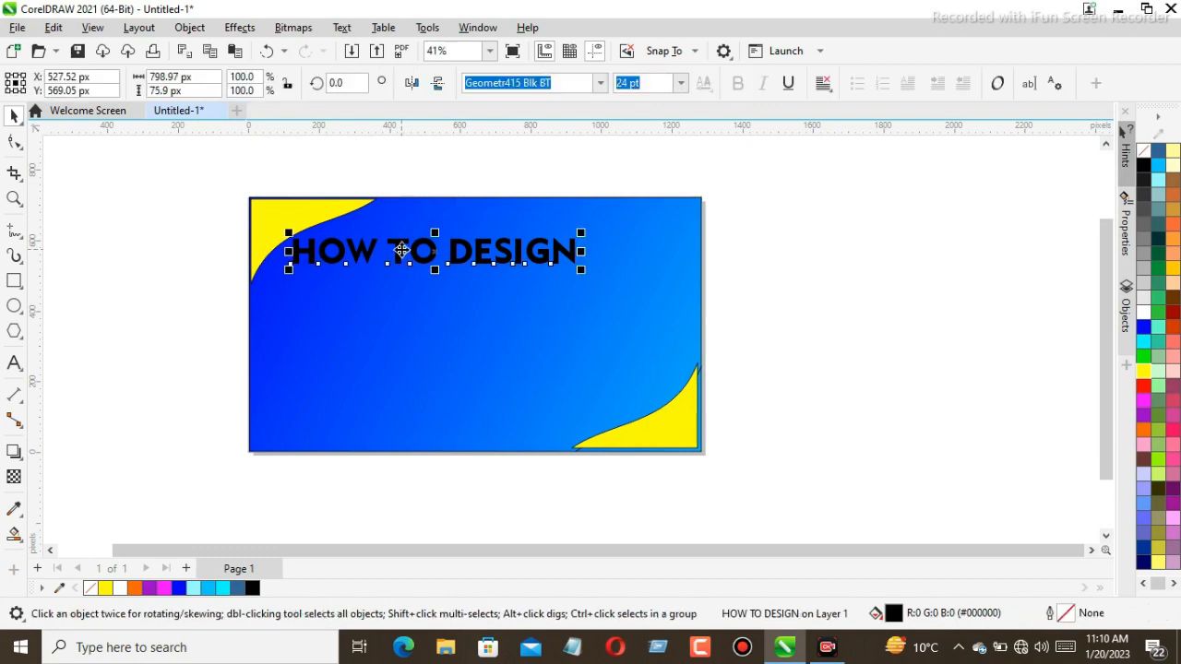
right_click(401, 250)
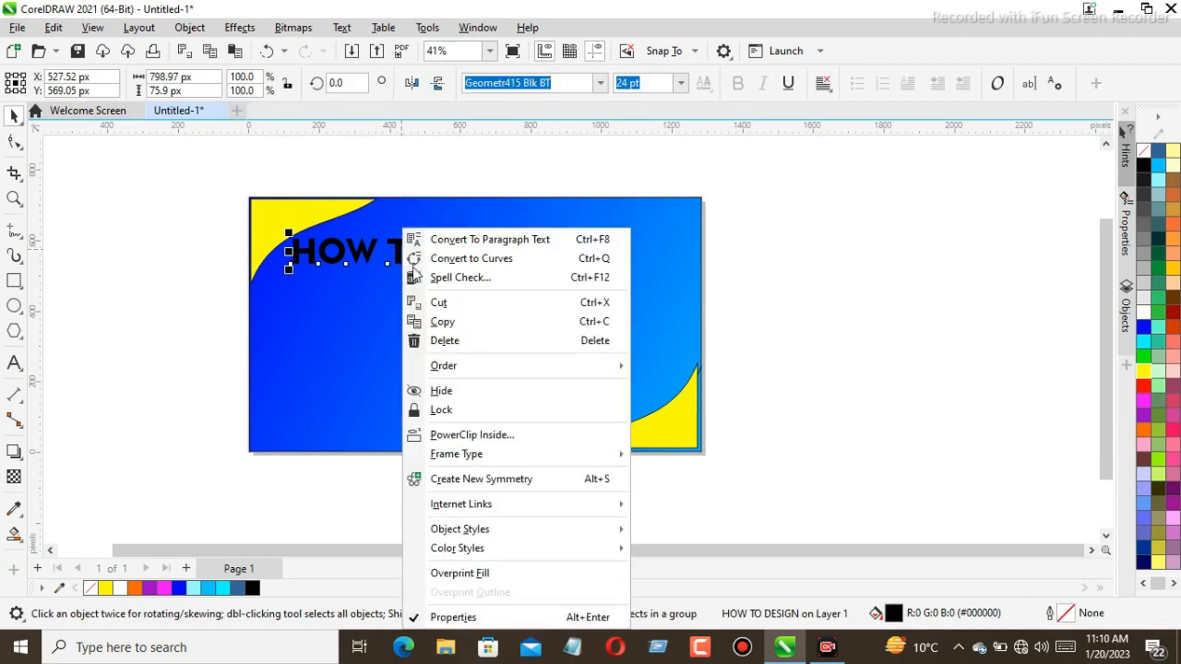
left_click(440, 322)
key("Escape")
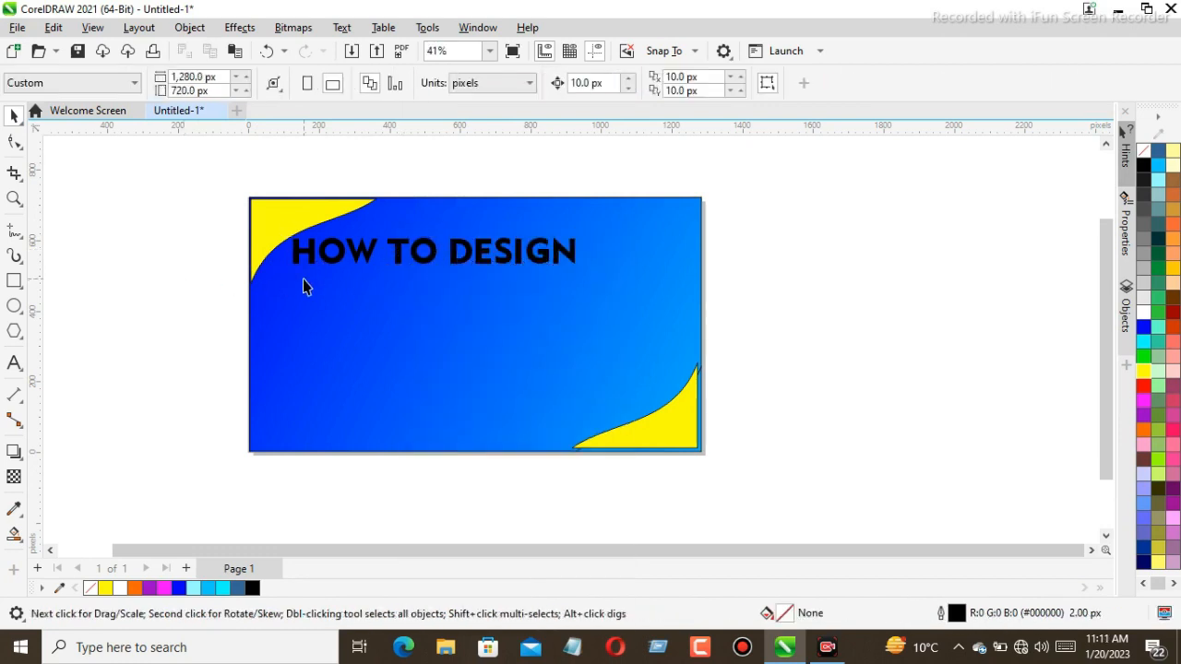
right_click(163, 267)
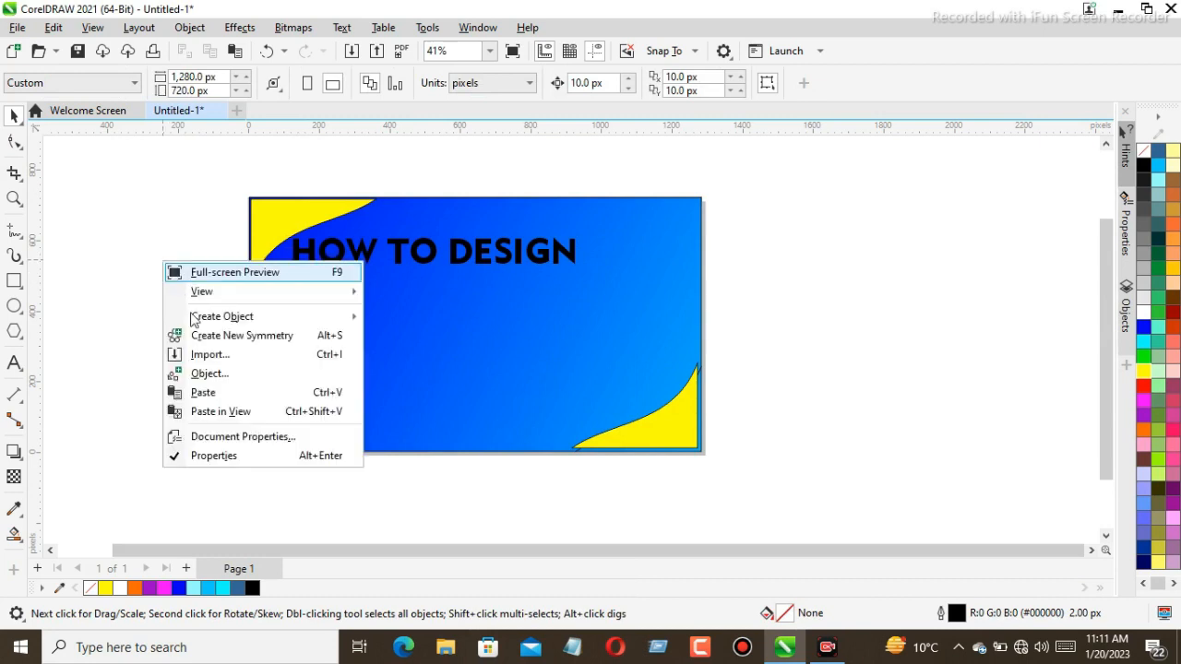
left_click(213, 390)
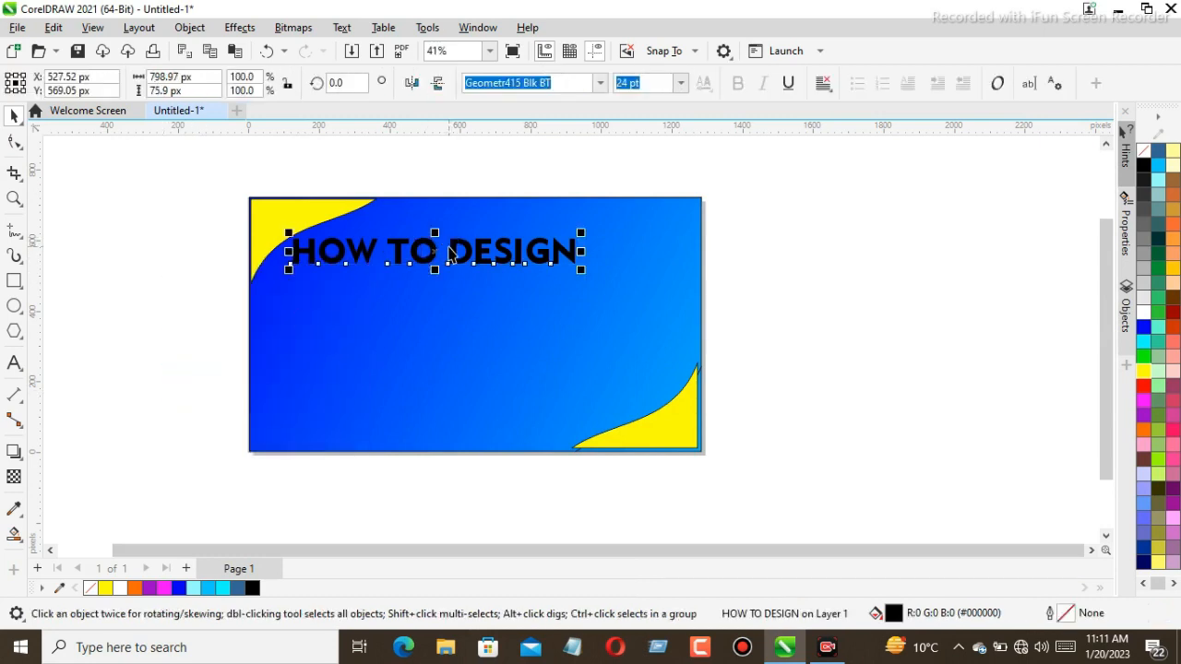
Move the duplicate "HOW TO DESIGN" text about 133 px down so it sits directly below the original
left_click_drag(445, 253, 437, 268)
key("ctrl+z")
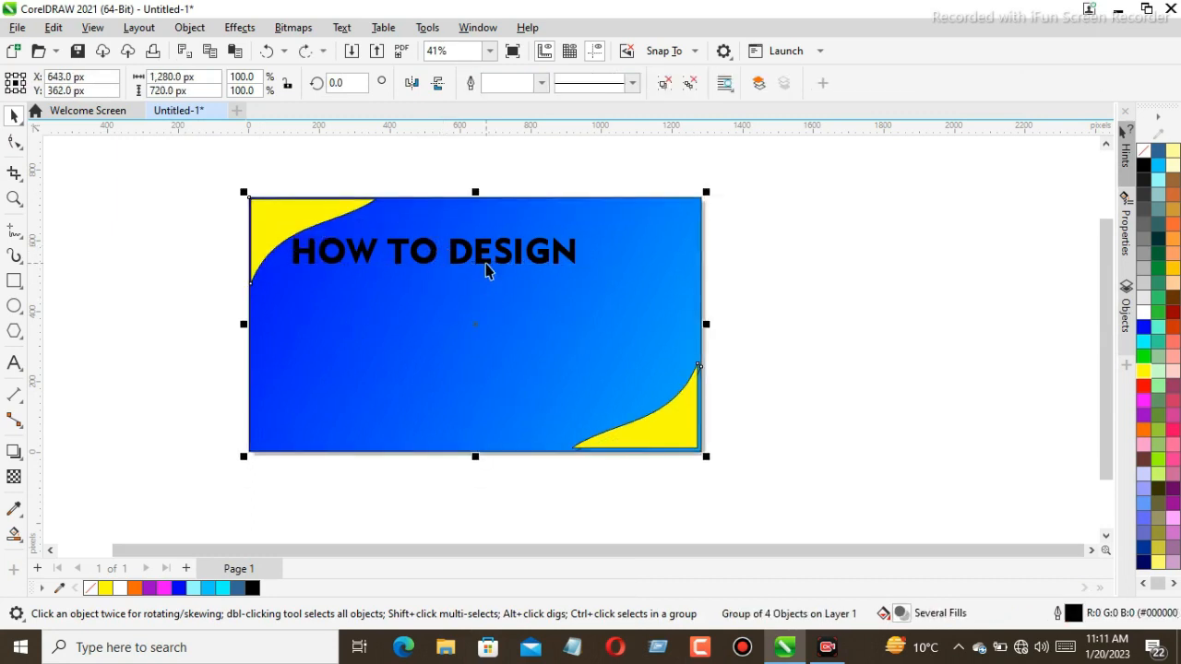
left_click(470, 247)
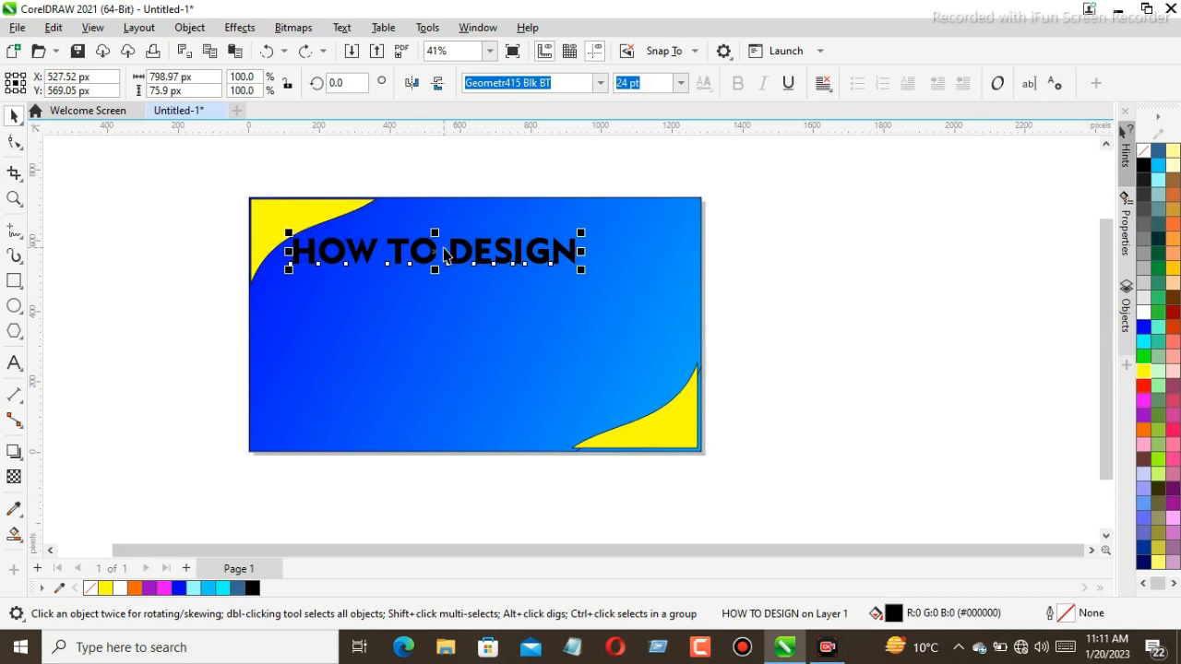
left_click_drag(437, 251, 433, 297)
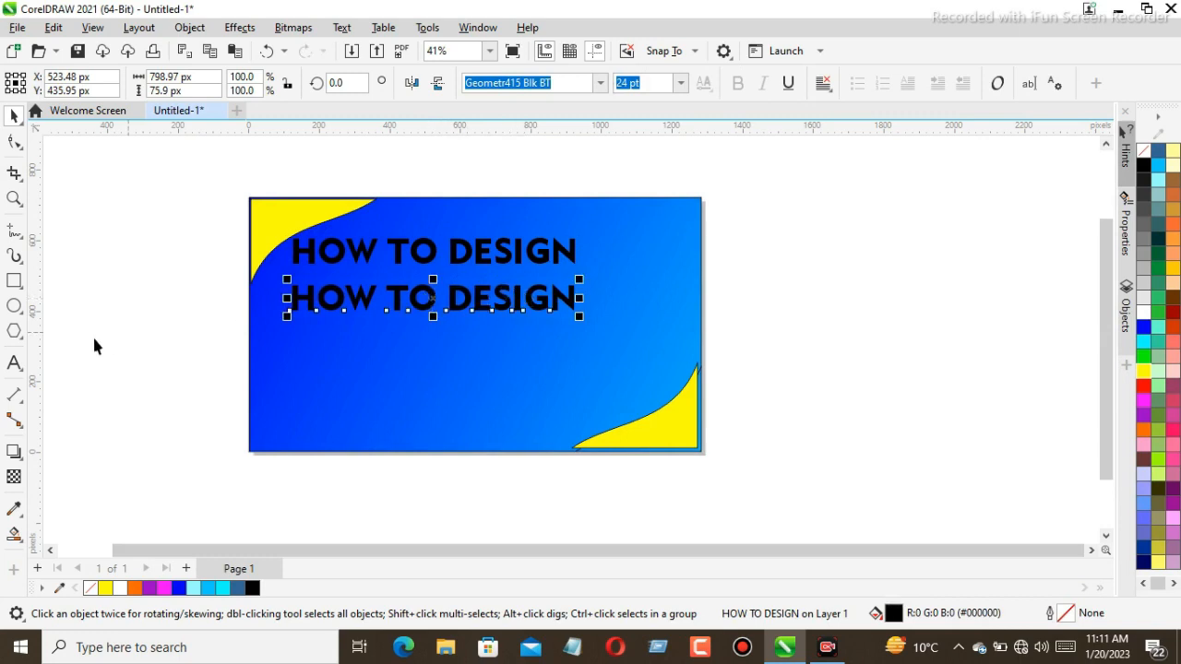
Replace the wording of the lower "HOW TO DESIGN" copy with "YOU TUBE VIDEO"
left_click(13, 365)
left_click(530, 310)
key("BackSpace")
key("BackSpace")
key("BackSpace")
key("BackSpace")
key("BackSpace")
key("BackSpace")
key("BackSpace")
key("BackSpace")
key("BackSpace")
key("BackSpace")
key("BackSpace")
key("BackSpace")
key("BackSpace")
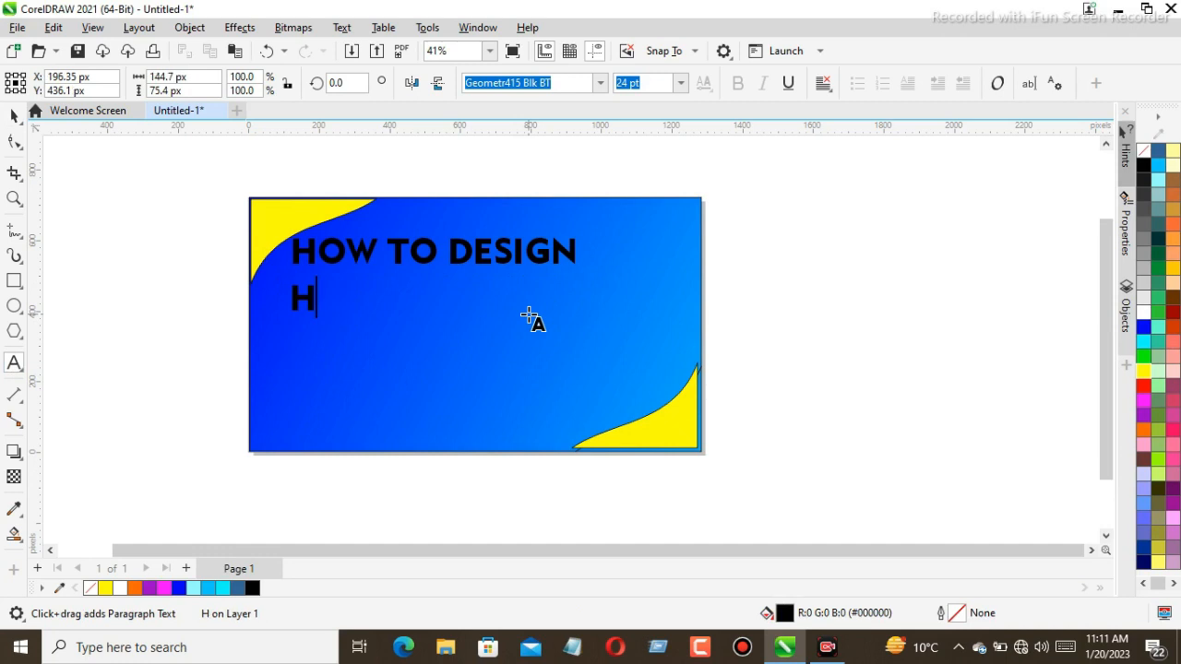
type("Y")
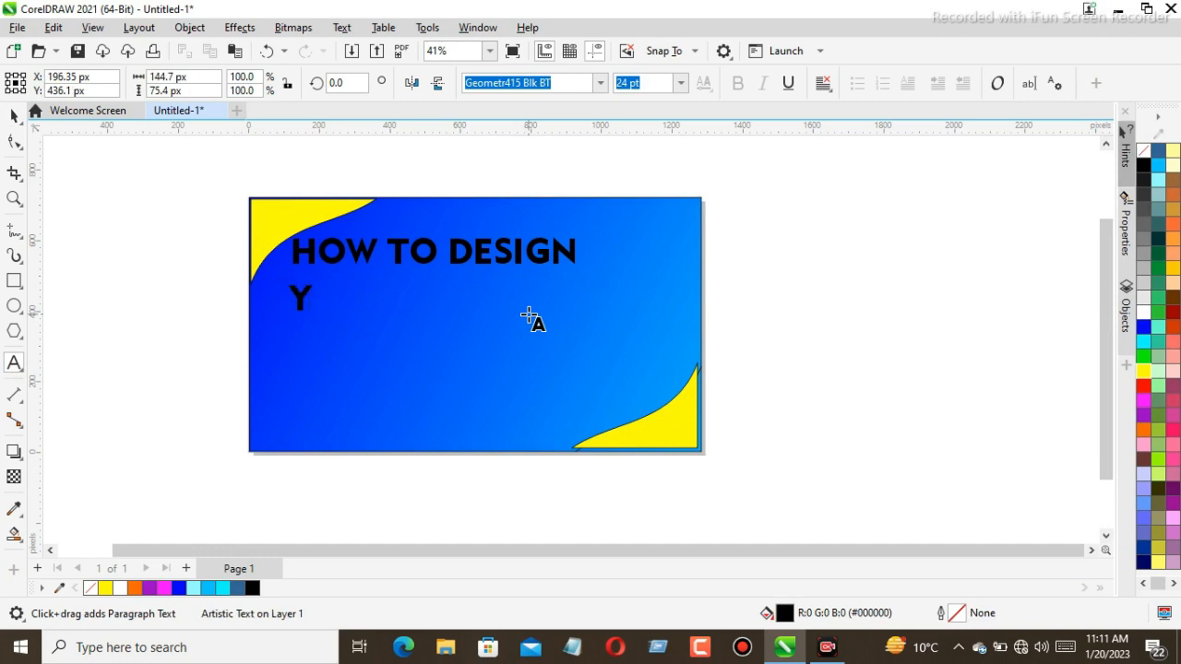
type("OU TUBE")
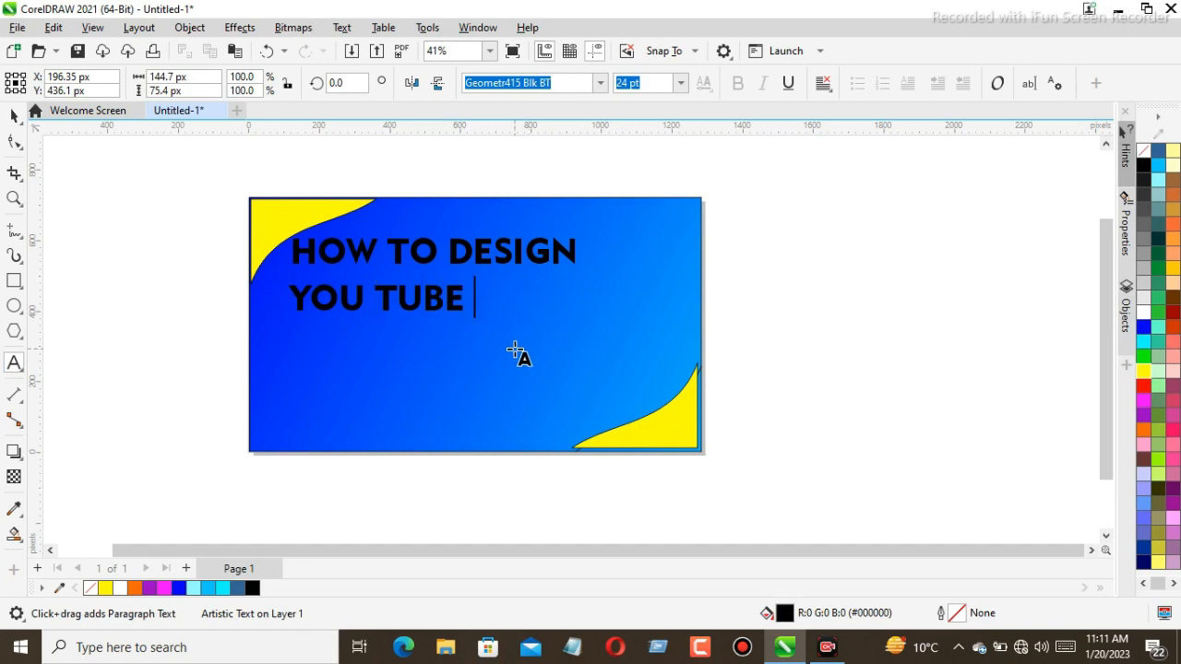
type("C")
key("BackSpace")
type("VI")
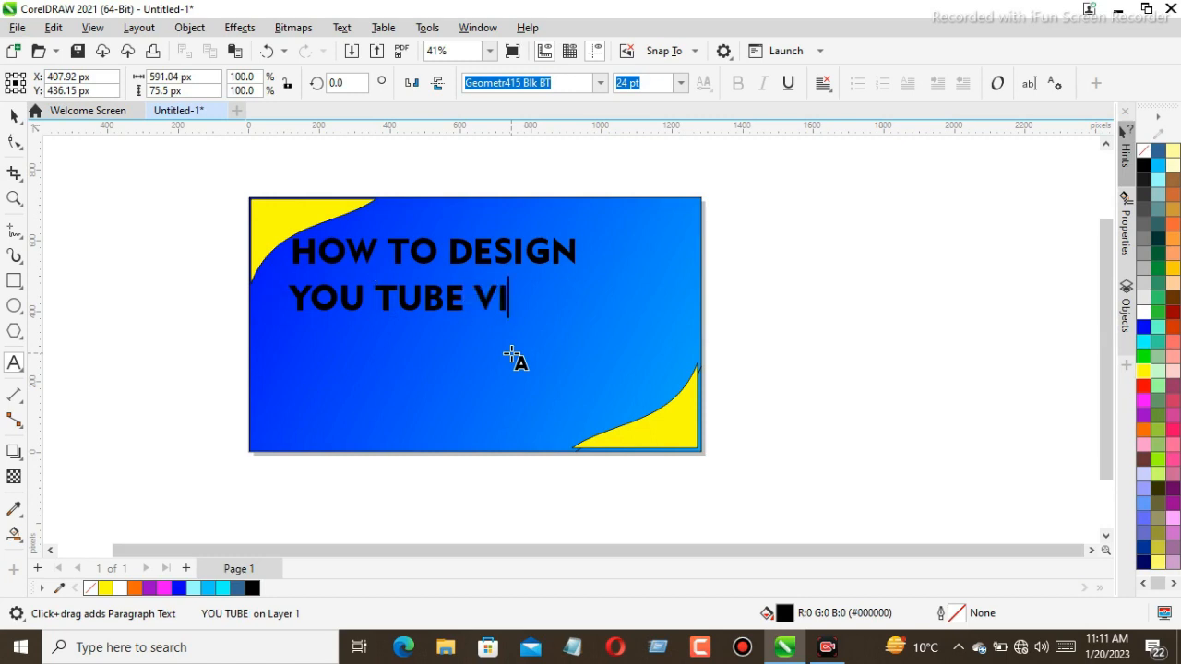
type("DEO")
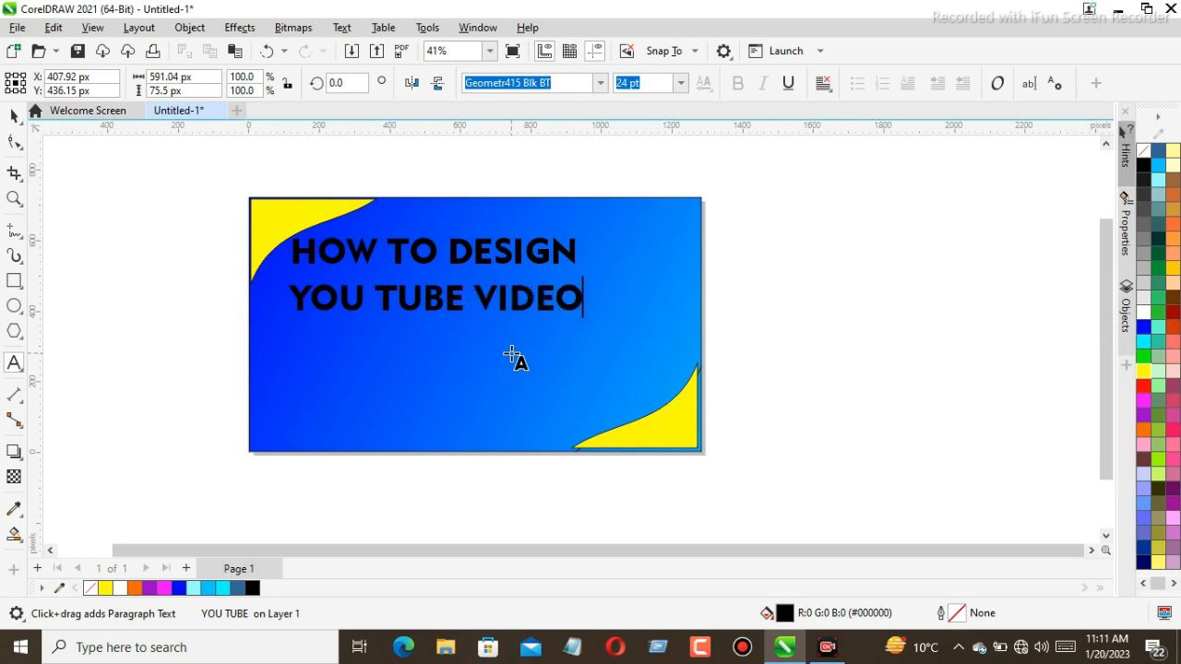
key("ctrl+space")
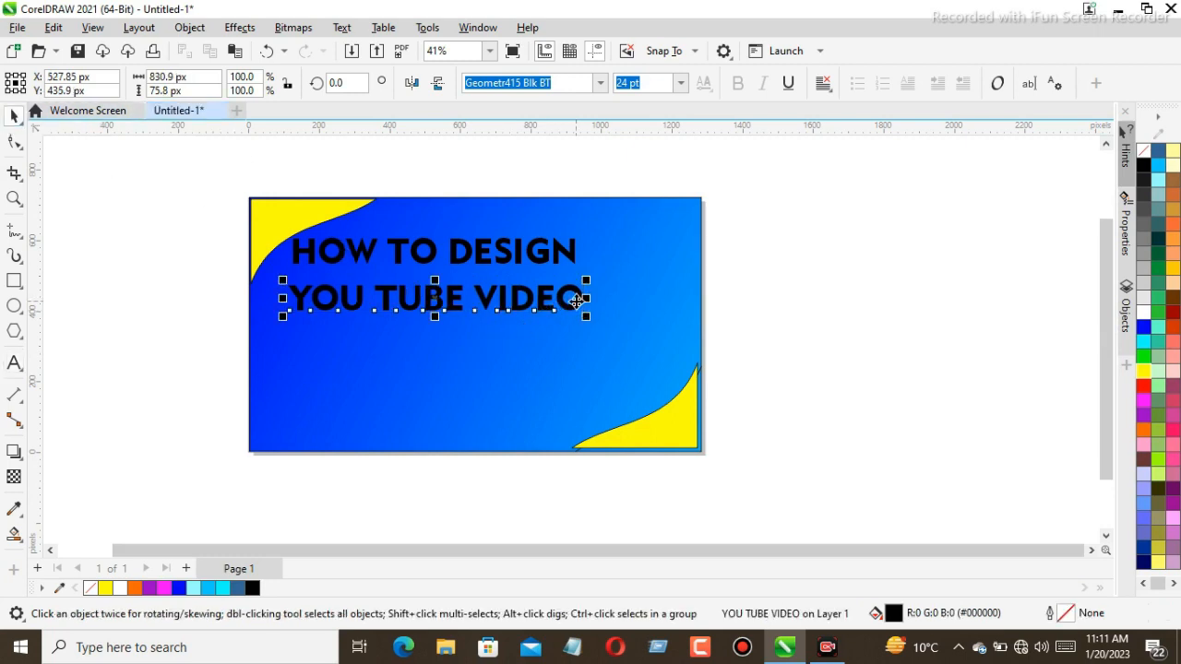
Copy and paste the "YOU TUBE VIDEO" text and place the duplicate about 93 px lower as a third line
left_click(507, 304)
right_click(507, 304)
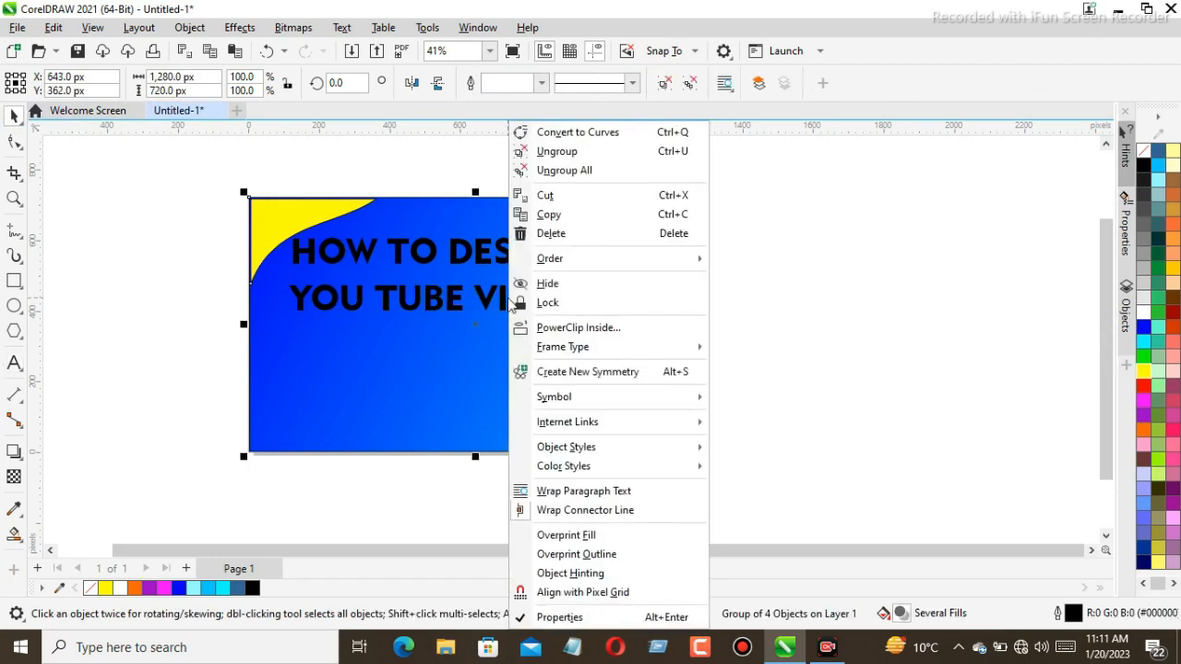
left_click(208, 239)
left_click(312, 297)
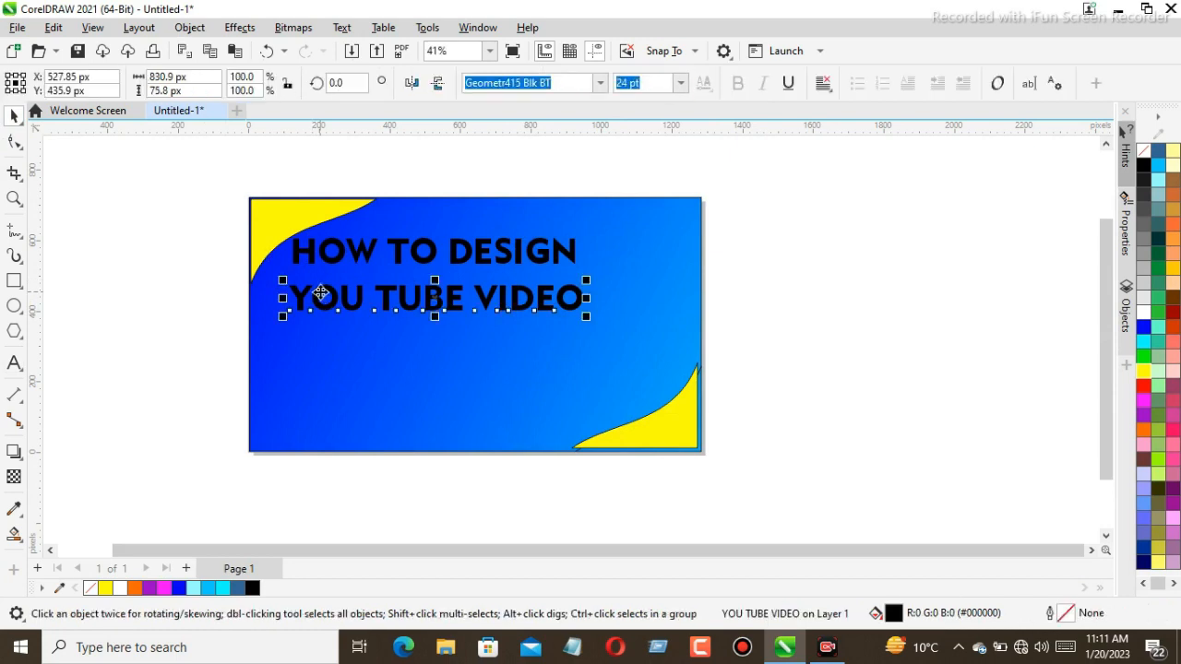
right_click(314, 297)
left_click(358, 321)
left_click(112, 245)
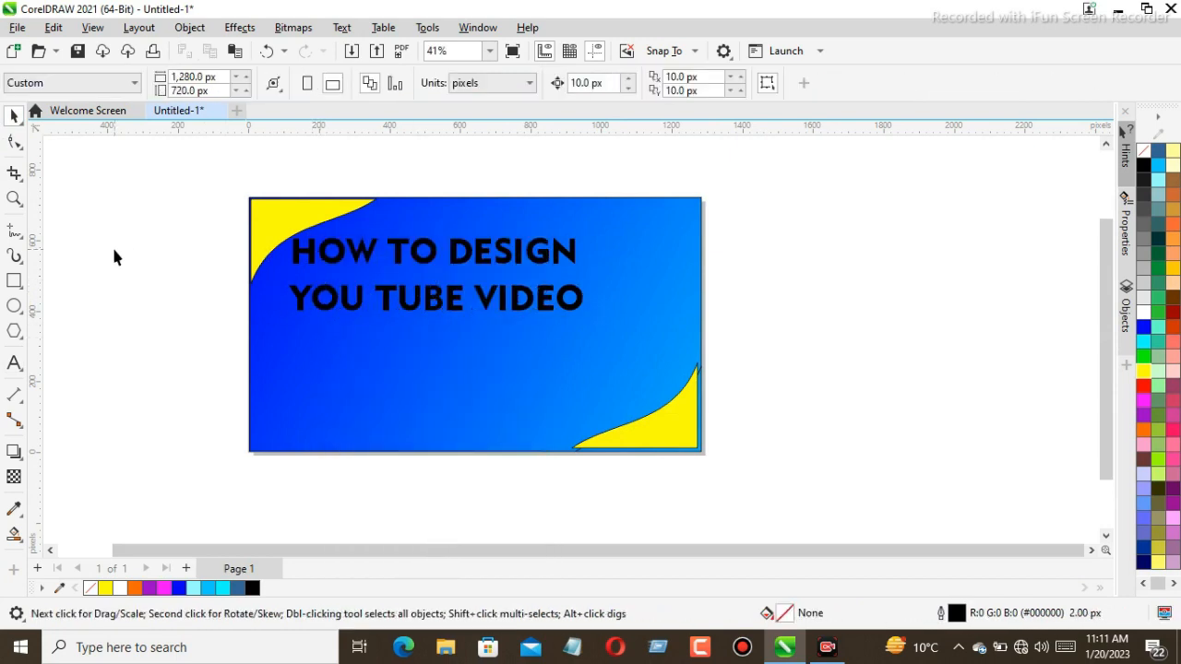
right_click(112, 247)
left_click(153, 382)
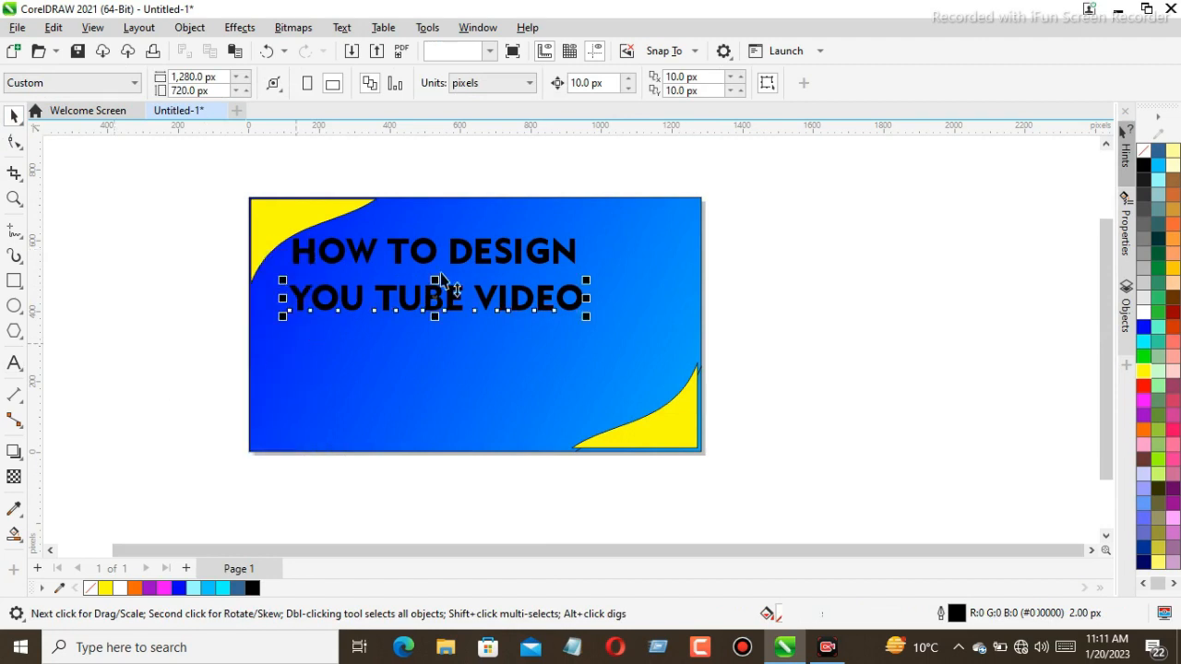
left_click_drag(432, 297, 432, 331)
Replace the wording of the lower "YOU TUBE VIDEO" copy with "THUMBNAIL"
key("F8")
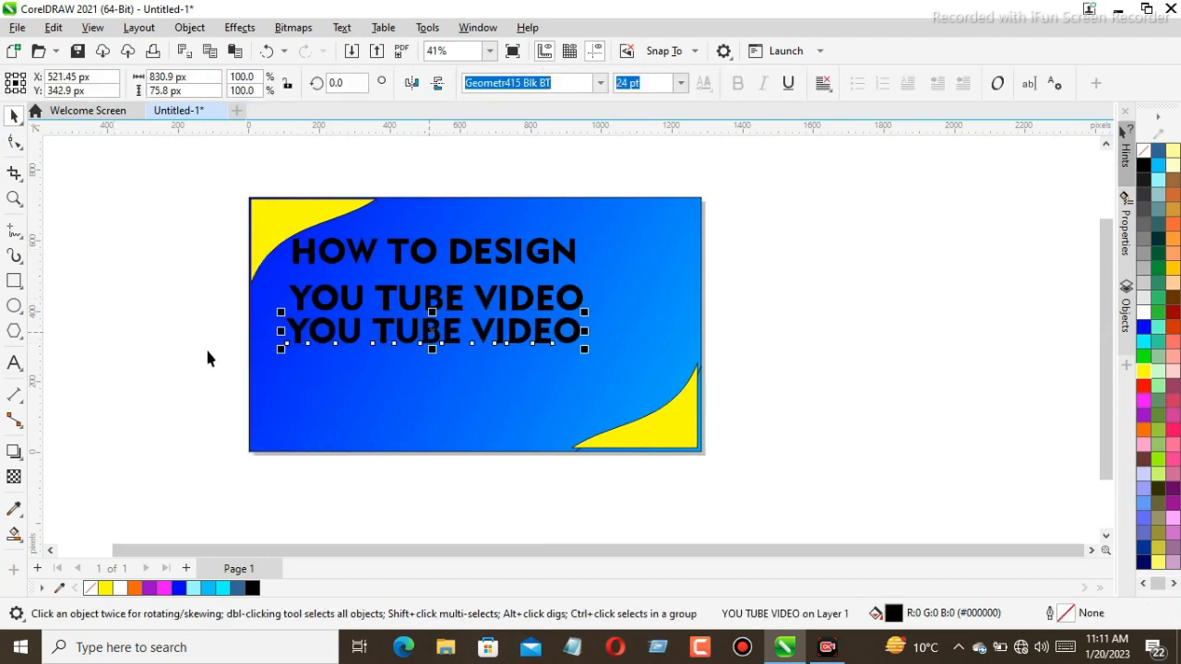
key("BackSpace")
key("BackSpace")
key("BackSpace")
key("BackSpace")
key("BackSpace")
key("BackSpace")
key("BackSpace")
key("BackSpace")
key("BackSpace")
key("BackSpace")
key("BackSpace")
key("BackSpace")
key("BackSpace")
key("BackSpace")
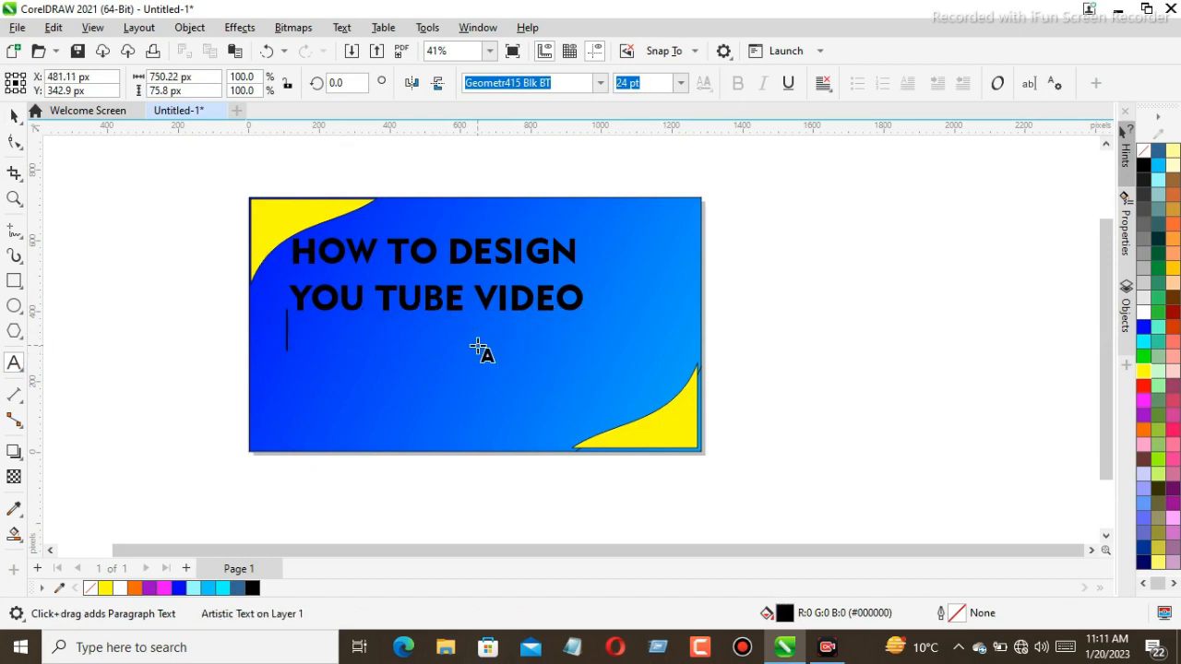
type("THU")
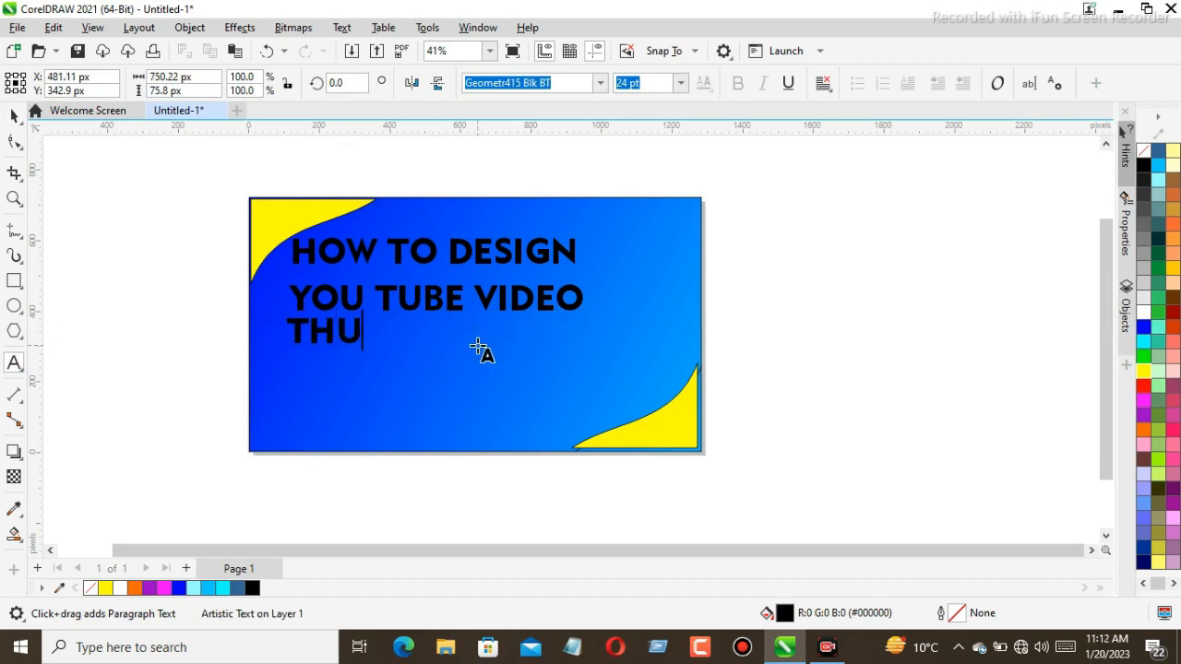
type("MBNA")
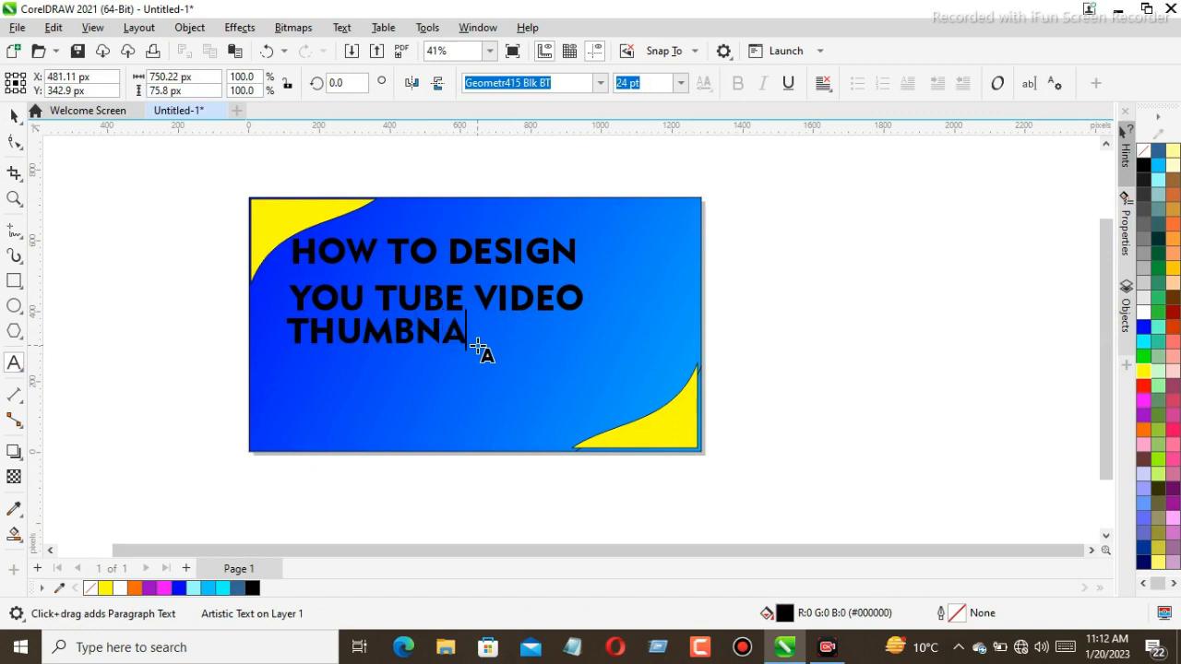
type("IL")
key("ctrl+space")
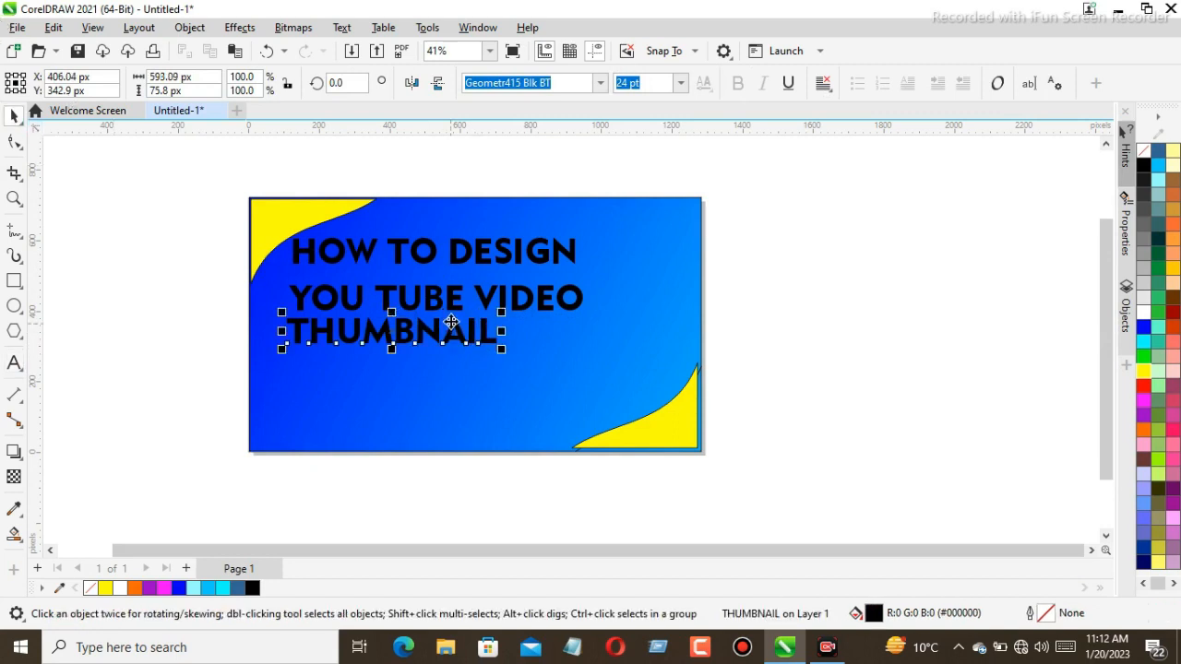
Scale the "YOU TUBE VIDEO" text down proportionally to about 546 by 50 px, keeping its upper-left corner in place
left_click(455, 298)
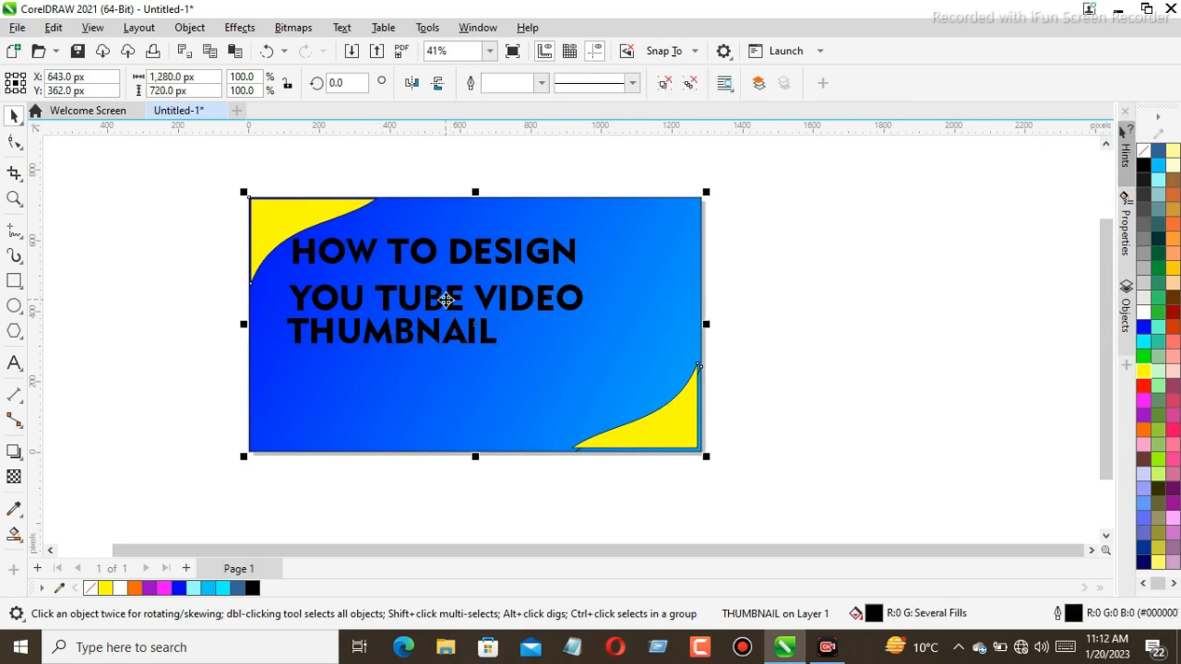
left_click(579, 297, "ctrl")
mouse_move(584, 315)
left_mouse_down()
mouse_move(596, 330)
mouse_move(490, 314)
mouse_move(561, 316)
left_mouse_up()
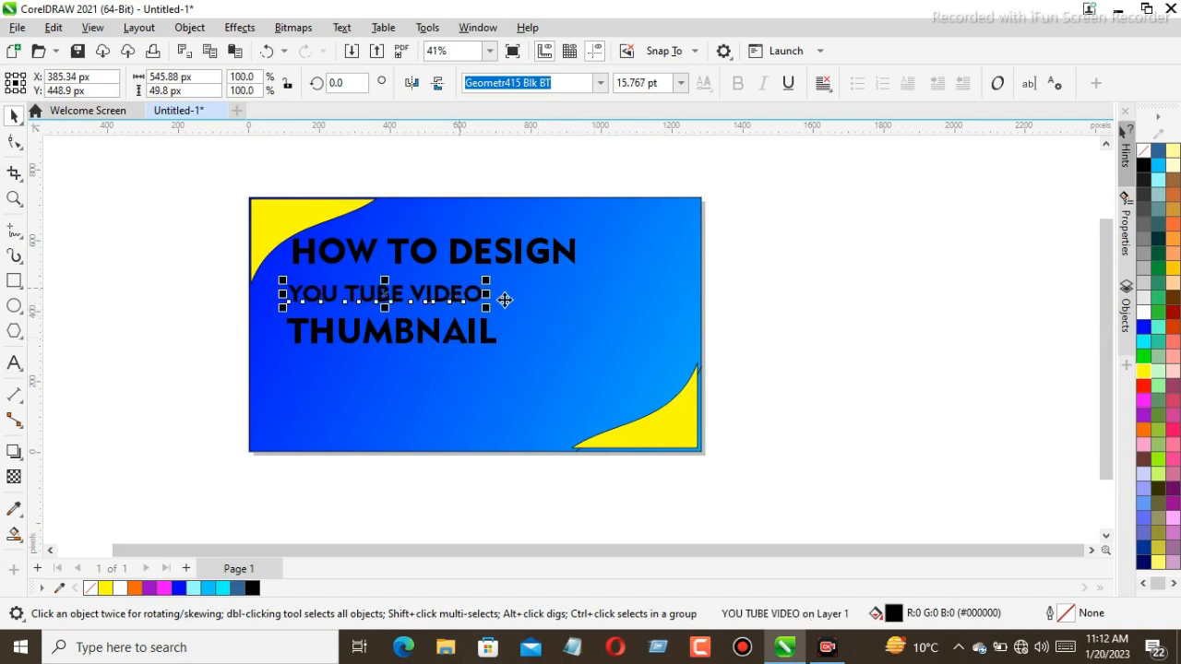
left_click(227, 251)
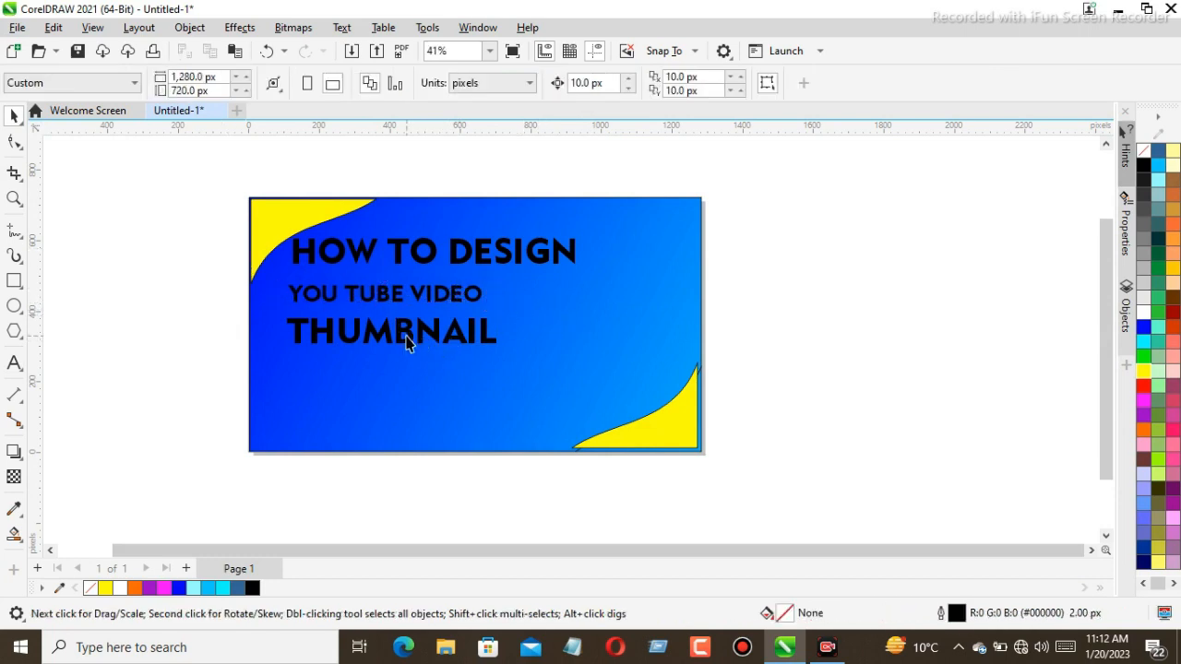
Nudge the "THUMBNAIL" text up about 10 px and fill it with yellow (#FFFF00)
left_click(407, 334)
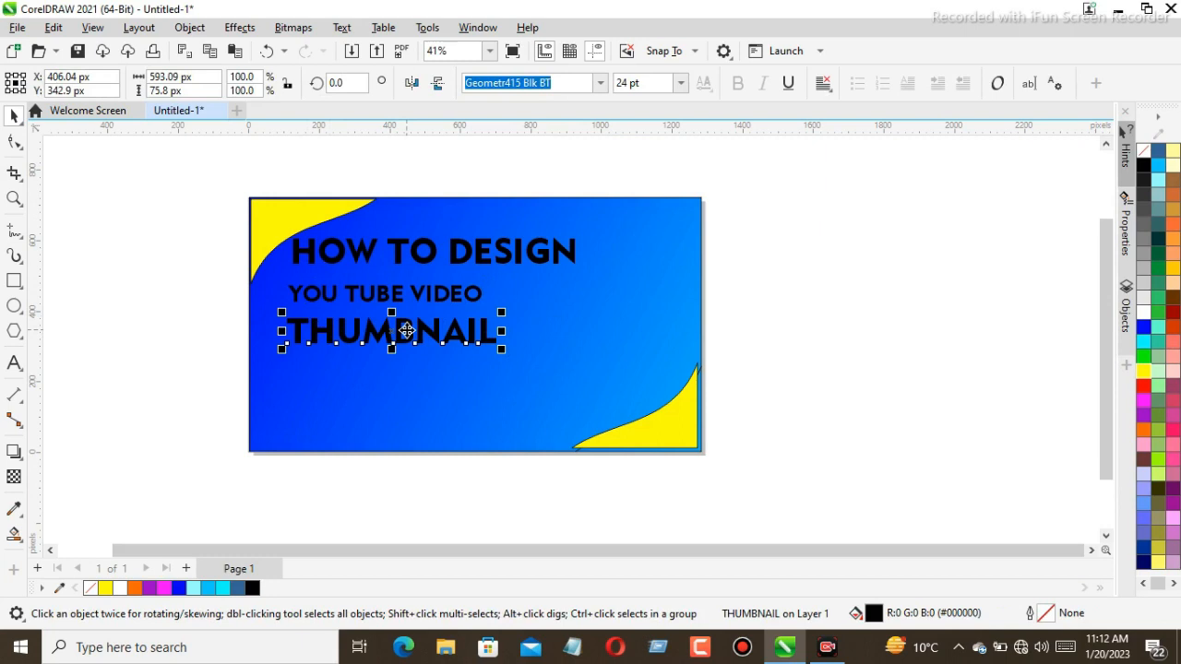
key("Up")
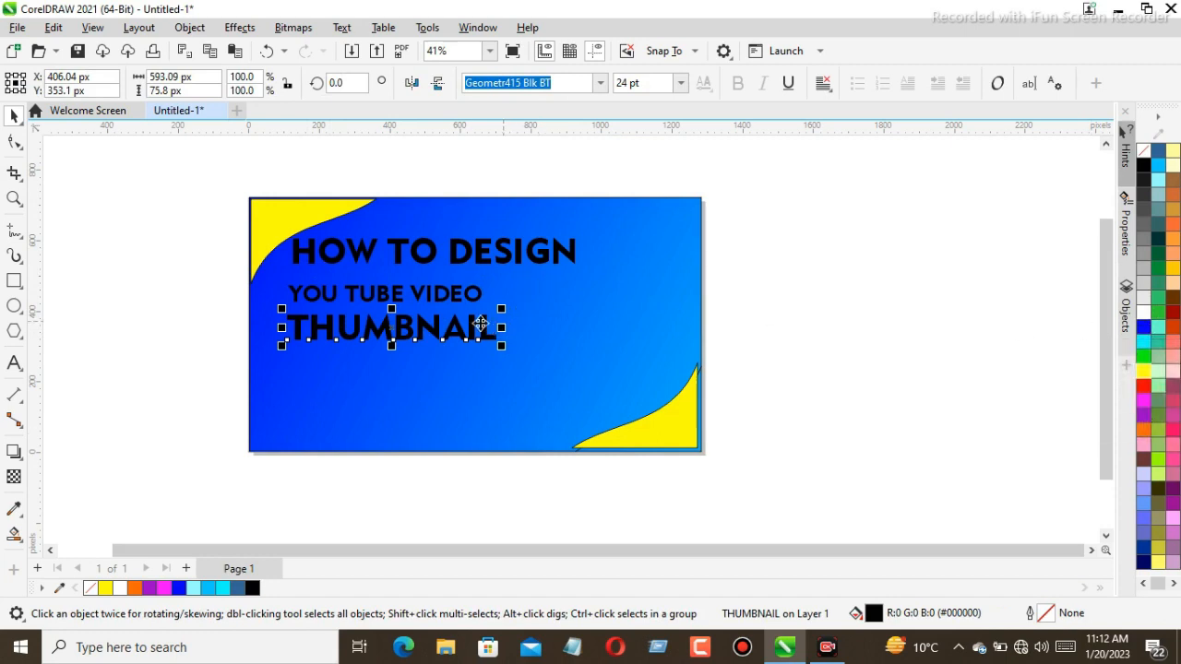
left_click(1143, 371)
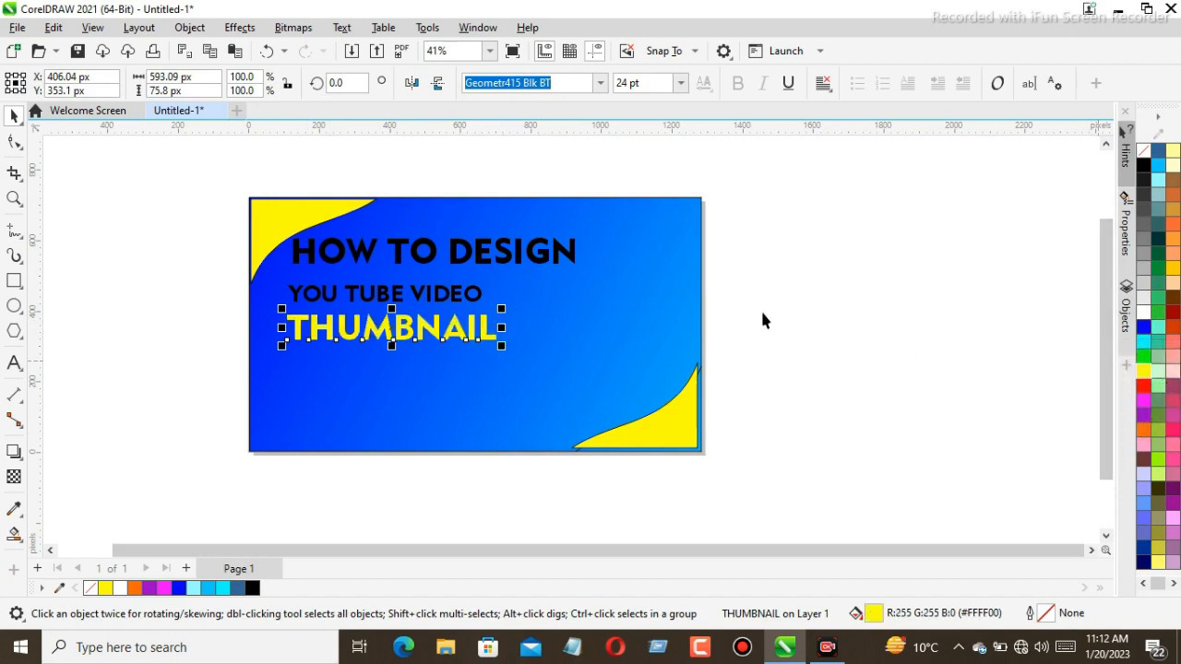
Fill the "YOU TUBE VIDEO" text with white (#FFFFFF)
left_click(443, 293)
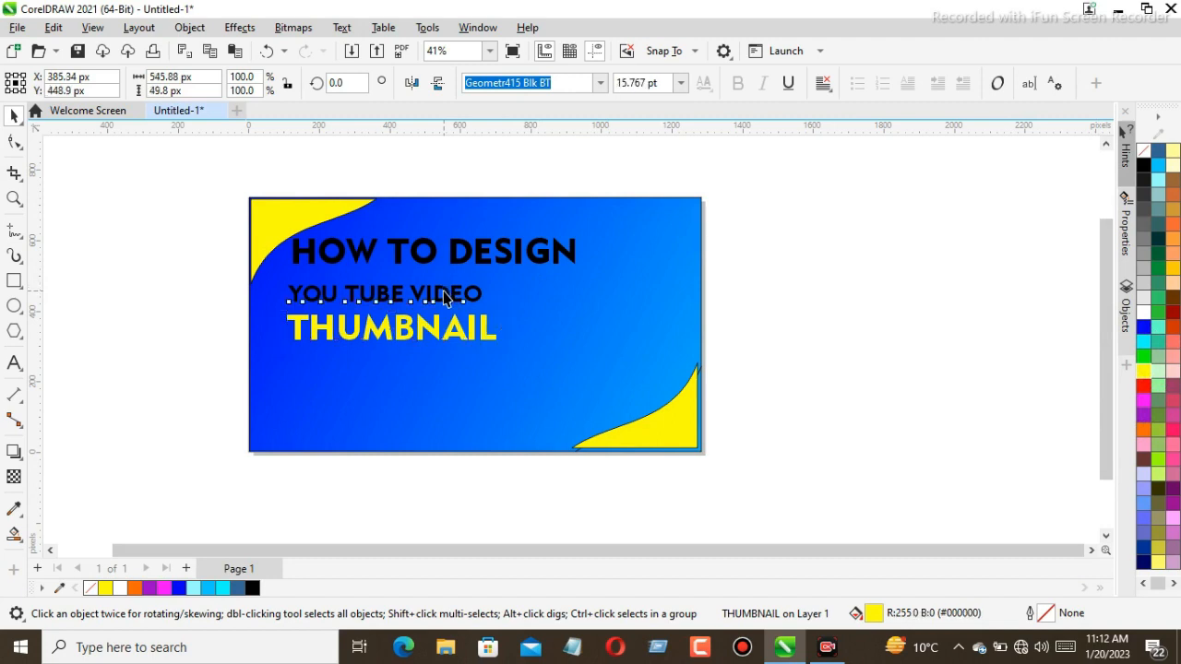
left_click(1144, 314)
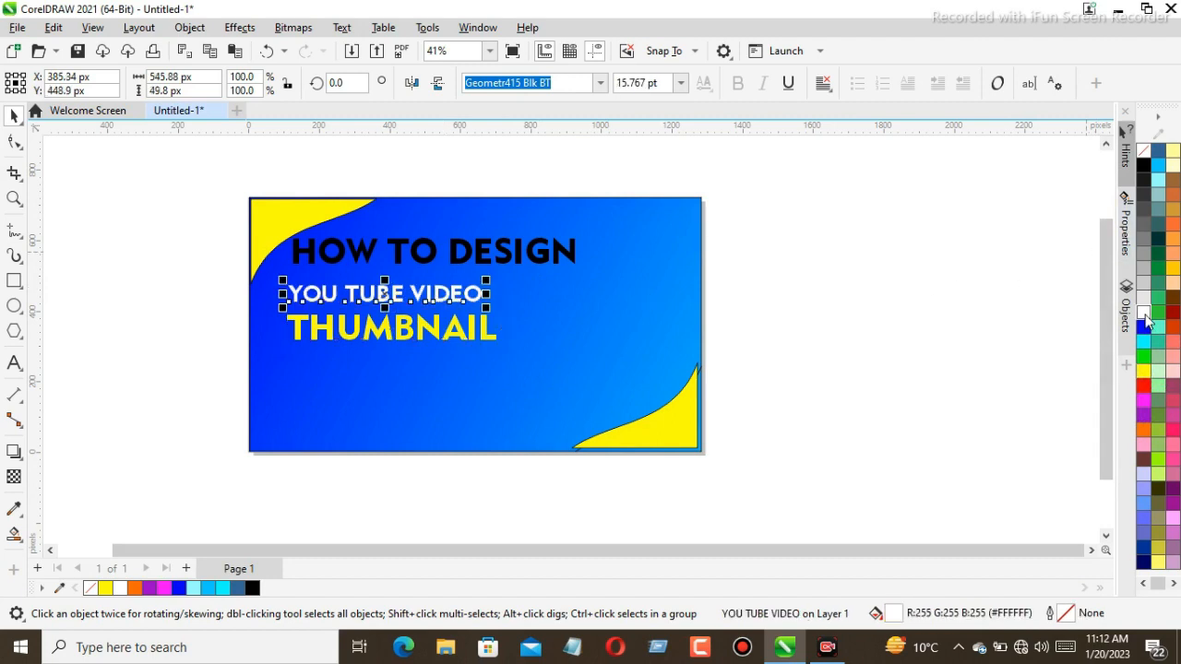
left_click(909, 302)
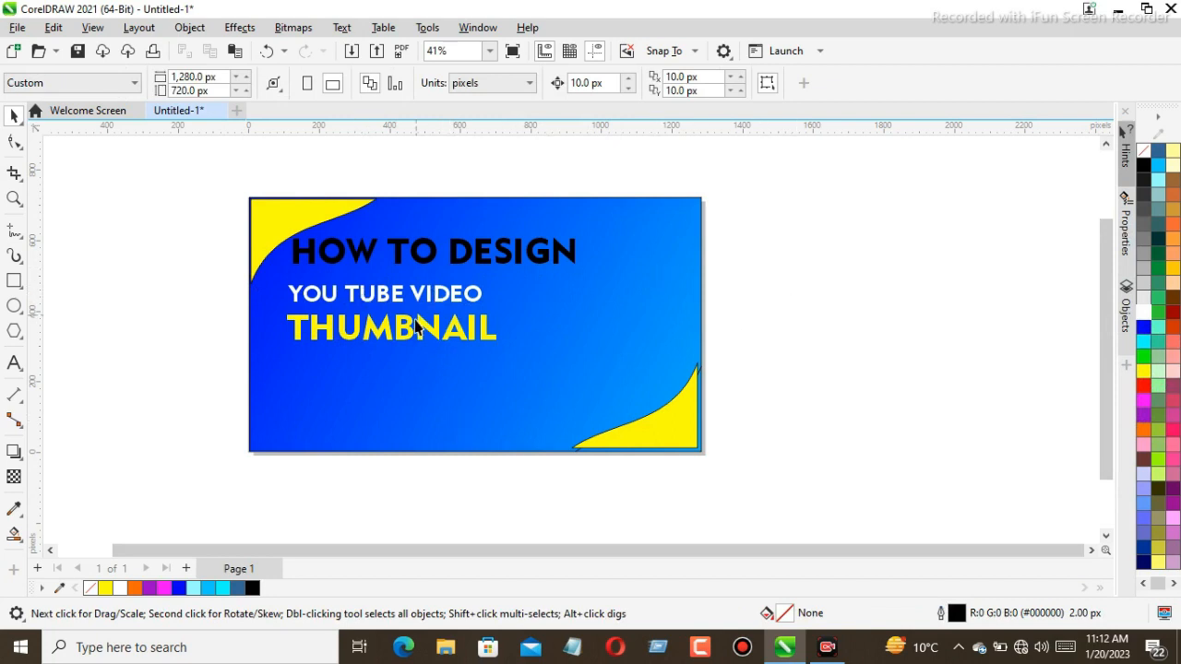
left_click(315, 324)
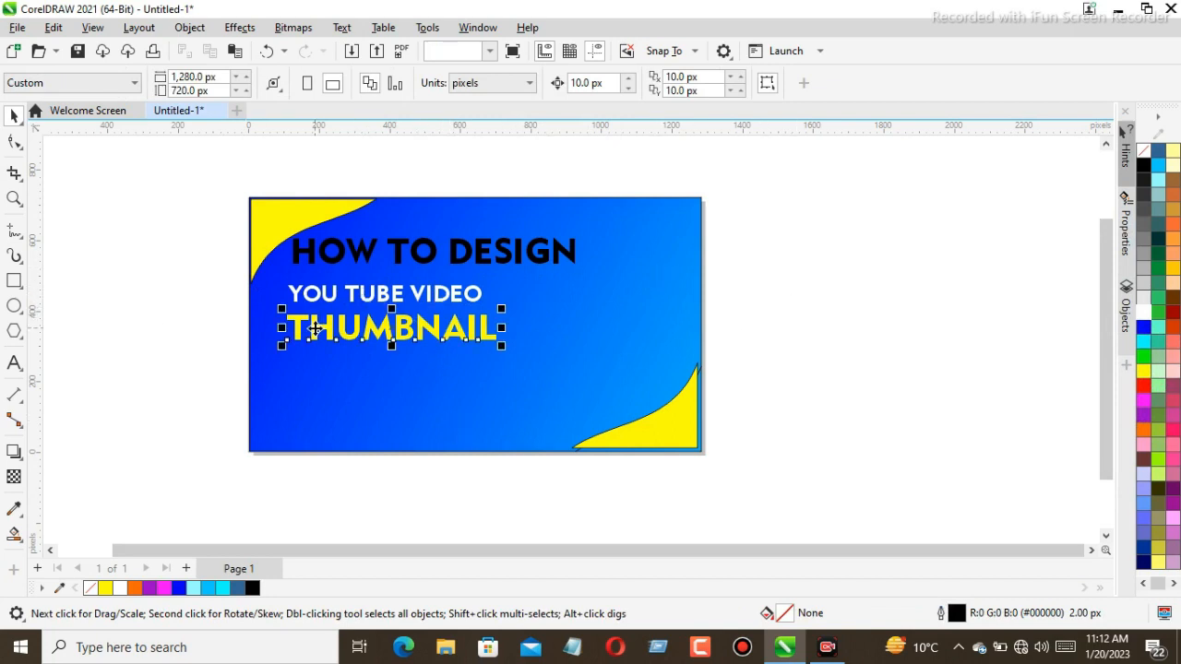
left_click(371, 249)
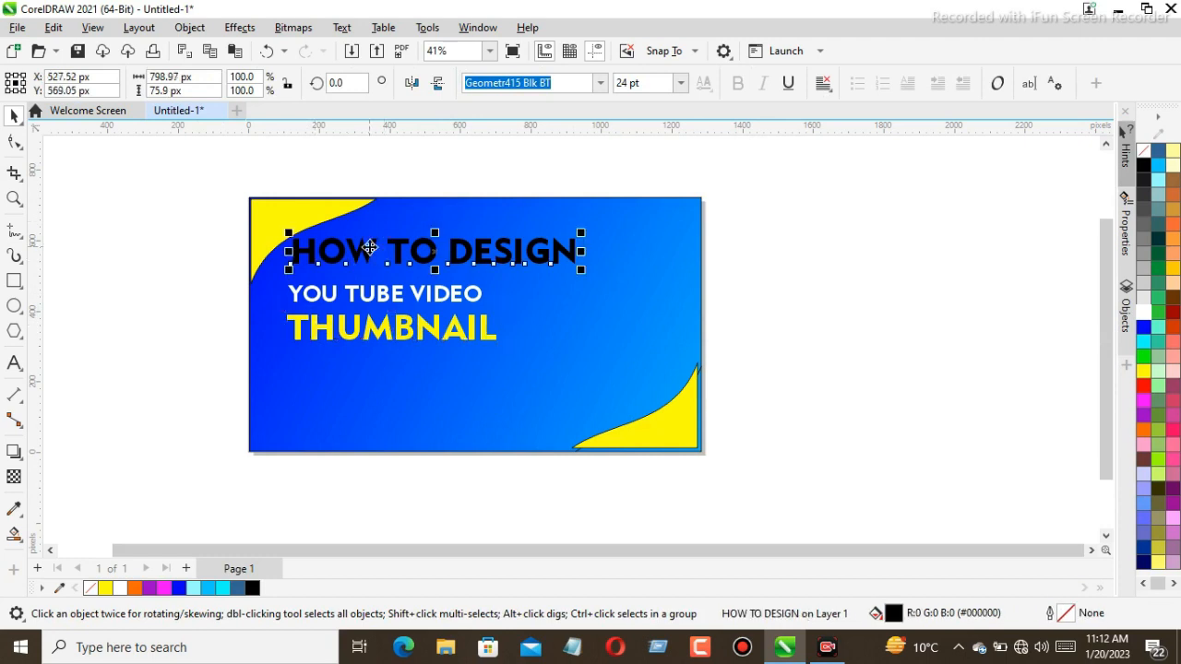
right_click(371, 249)
left_click(411, 321)
left_click(183, 245)
Copy and paste the white "YOU TUBE VIDEO" text and place the duplicate about 187 px lower, just below "THUMBNAIL"
left_click(309, 291)
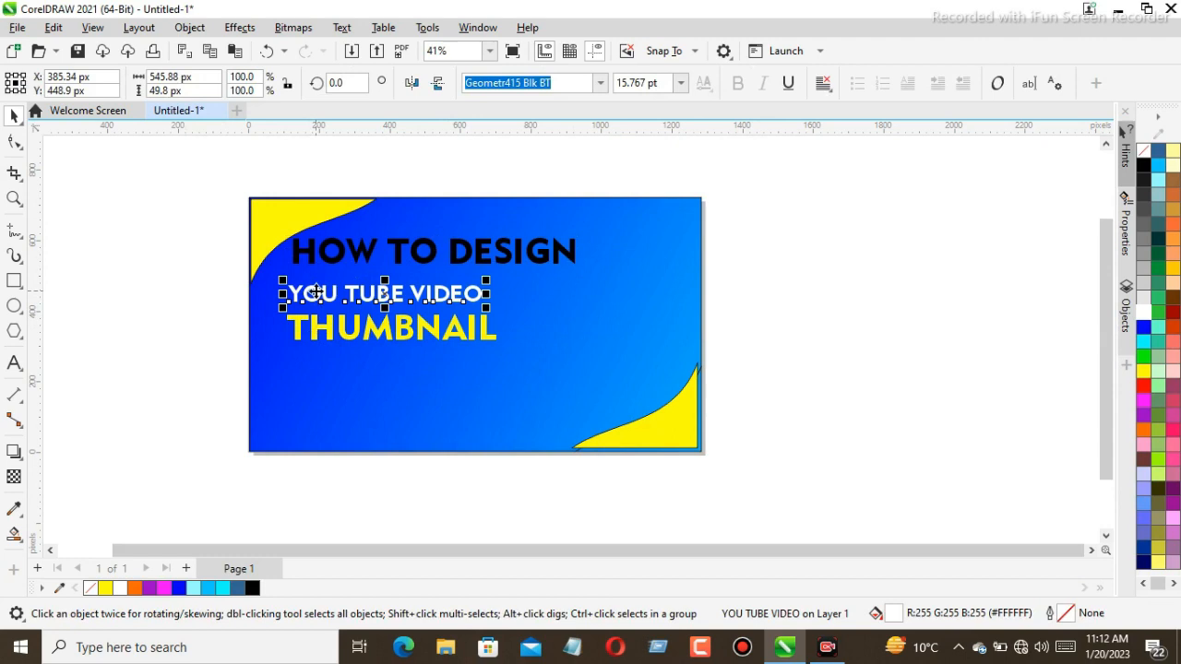
right_click(313, 293)
left_click(341, 323)
left_click(181, 282)
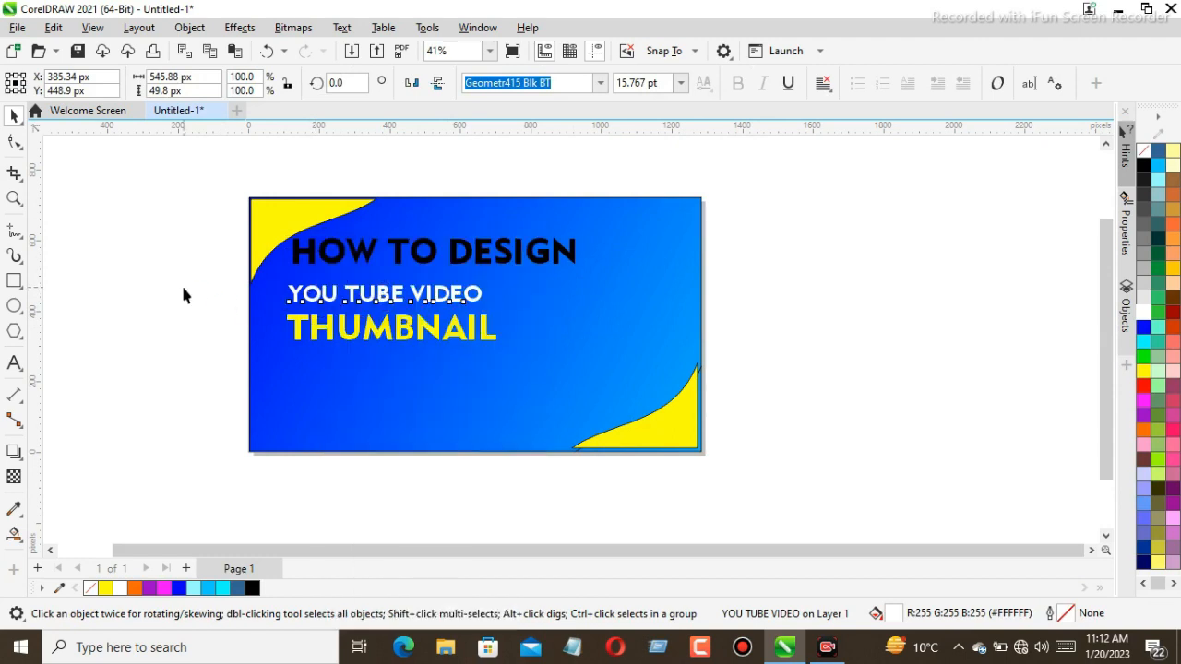
right_click(181, 282)
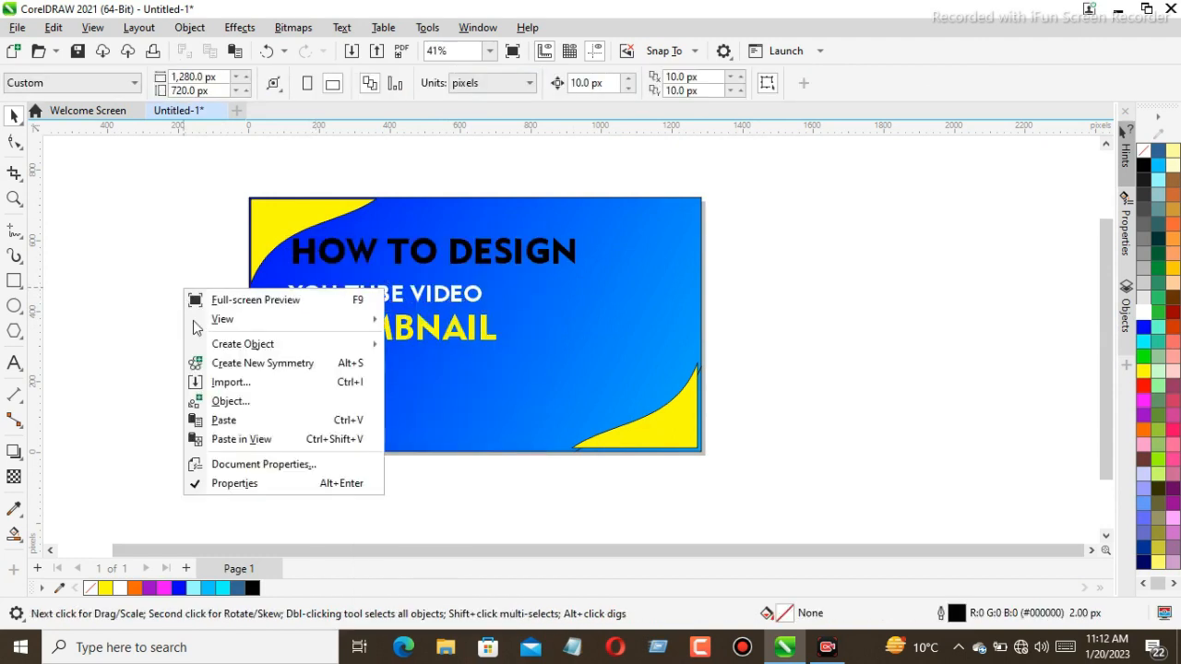
left_click(223, 420)
left_click_drag(388, 294, 380, 361)
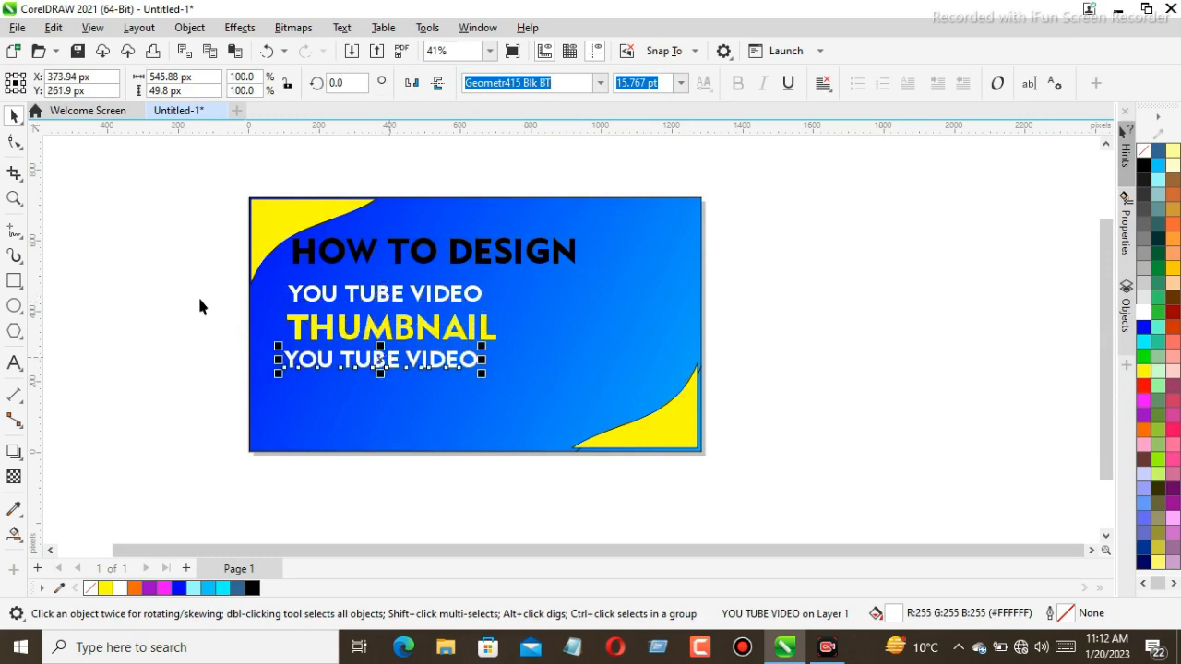
Replace the wording of the duplicated "YOU TUBE VIDEO" text below "THUMBNAIL" with "IN COREL DRAW 2022"
left_click(13, 360)
key("BackSpace")
key("BackSpace")
key("BackSpace")
key("BackSpace")
key("BackSpace")
key("BackSpace")
key("BackSpace")
key("BackSpace")
key("BackSpace")
key("BackSpace")
key("BackSpace")
key("BackSpace")
key("BackSpace")
key("BackSpace")
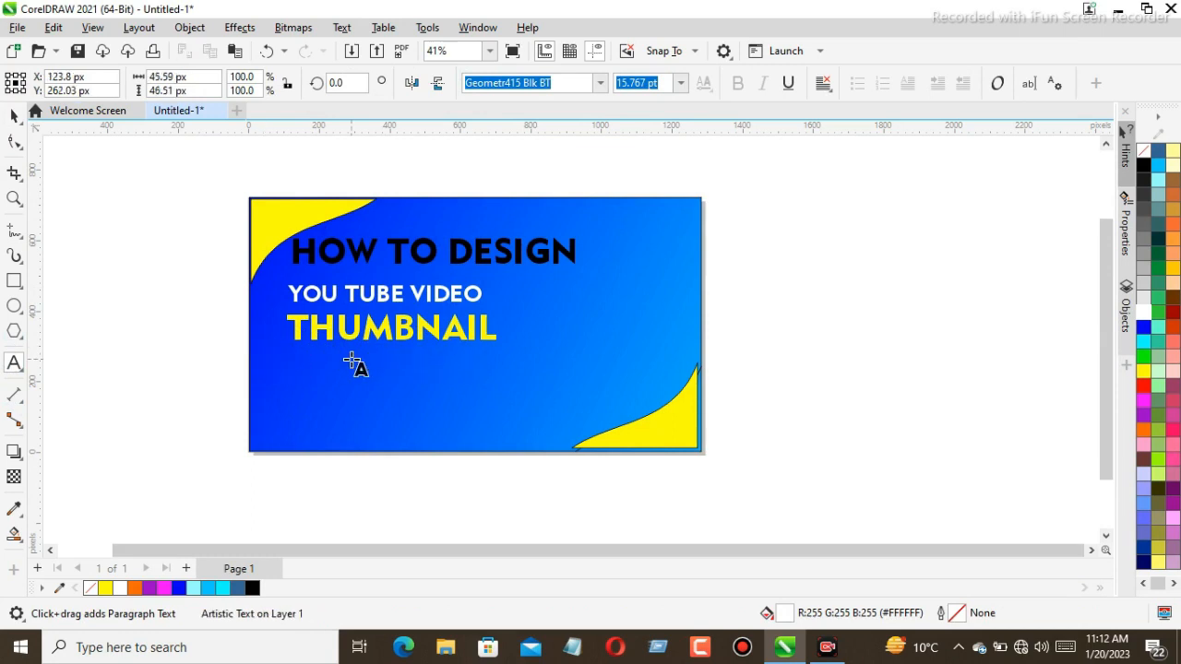
type("IN CORE")
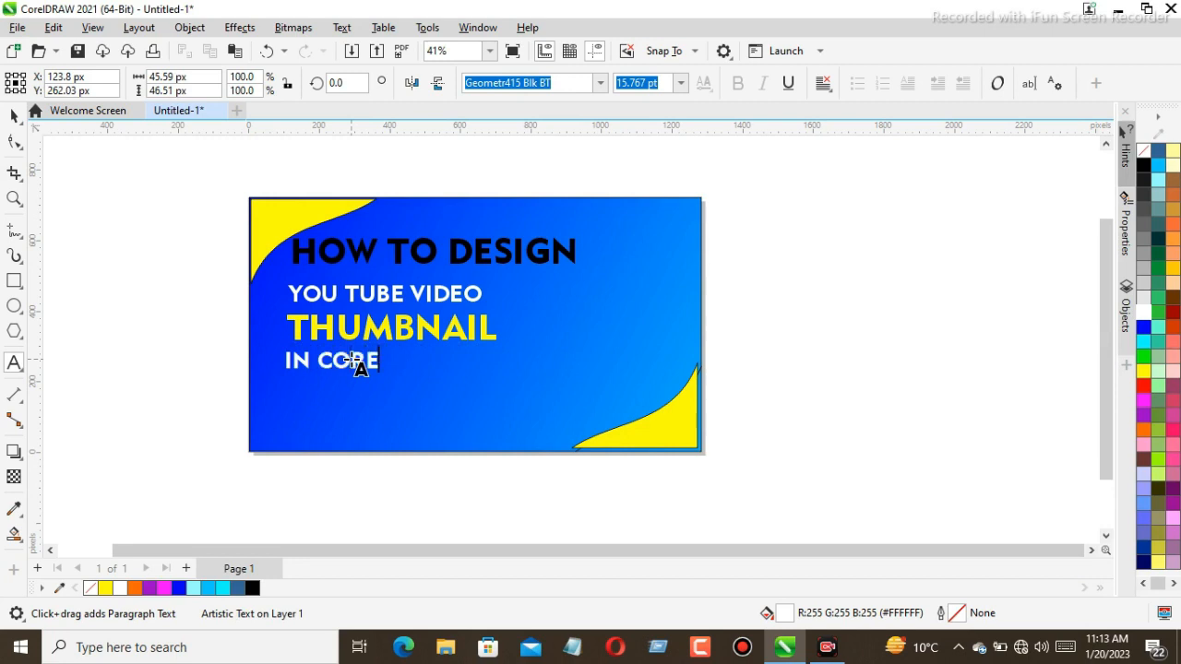
type("L DRAW 2022")
key("Escape")
left_click(15, 118)
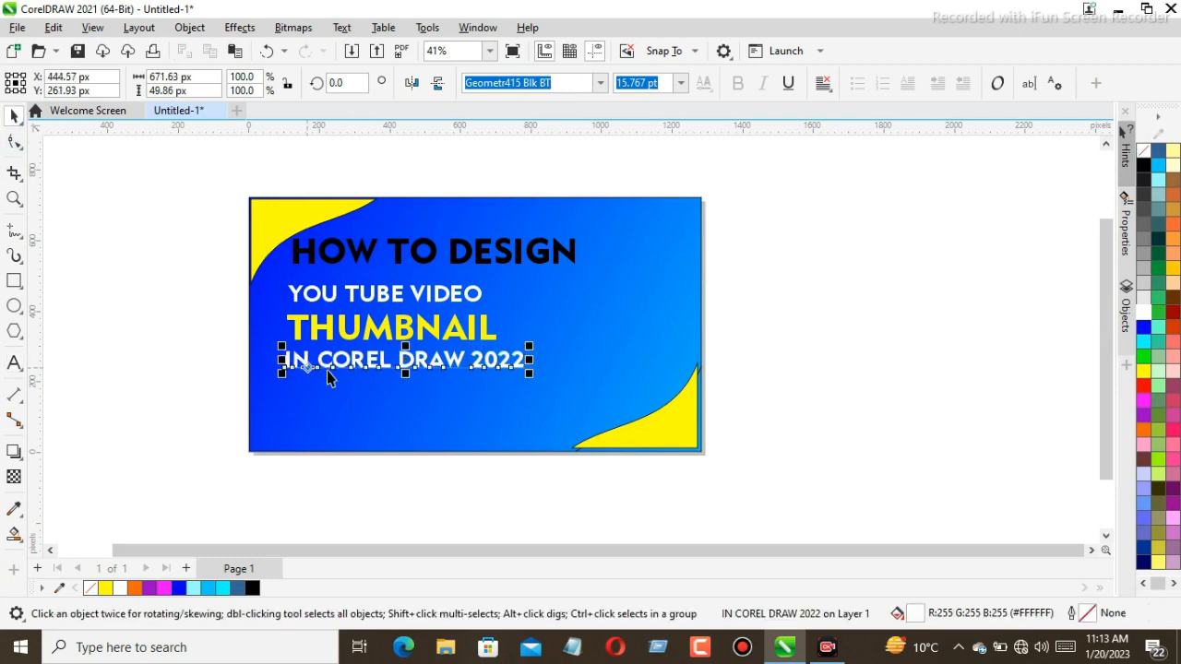
Nudge the "IN COREL DRAW 2022" text about 20 px to the right, keeping its height on the page
key("Down")
key("Right")
key("Right")
key("Up")
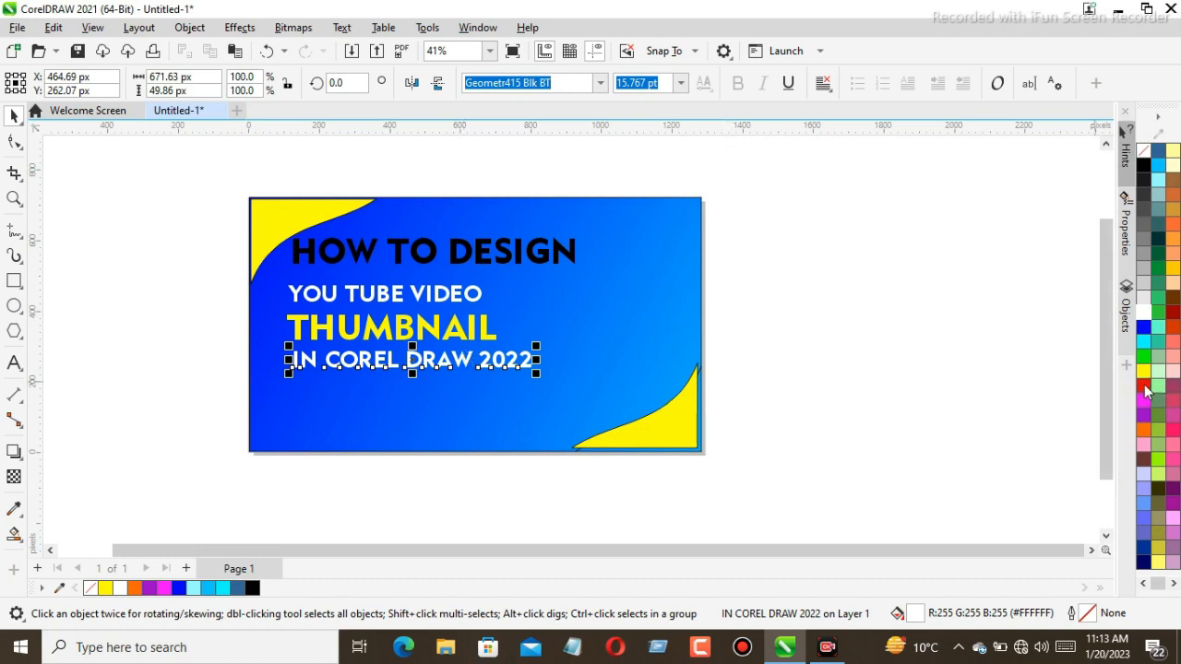
Try green (#00FF00), spring green (#33CC33) and black fills on the "IN COREL DRAW 2022" text, returning it to white
left_click(1143, 356)
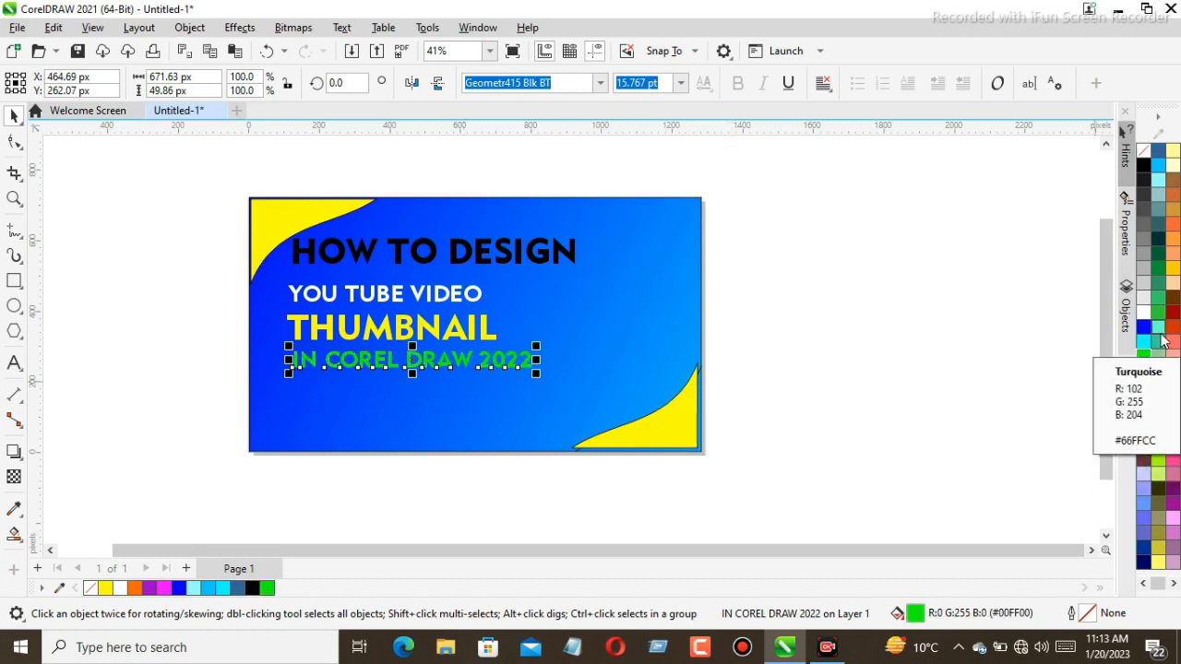
left_click(1156, 317)
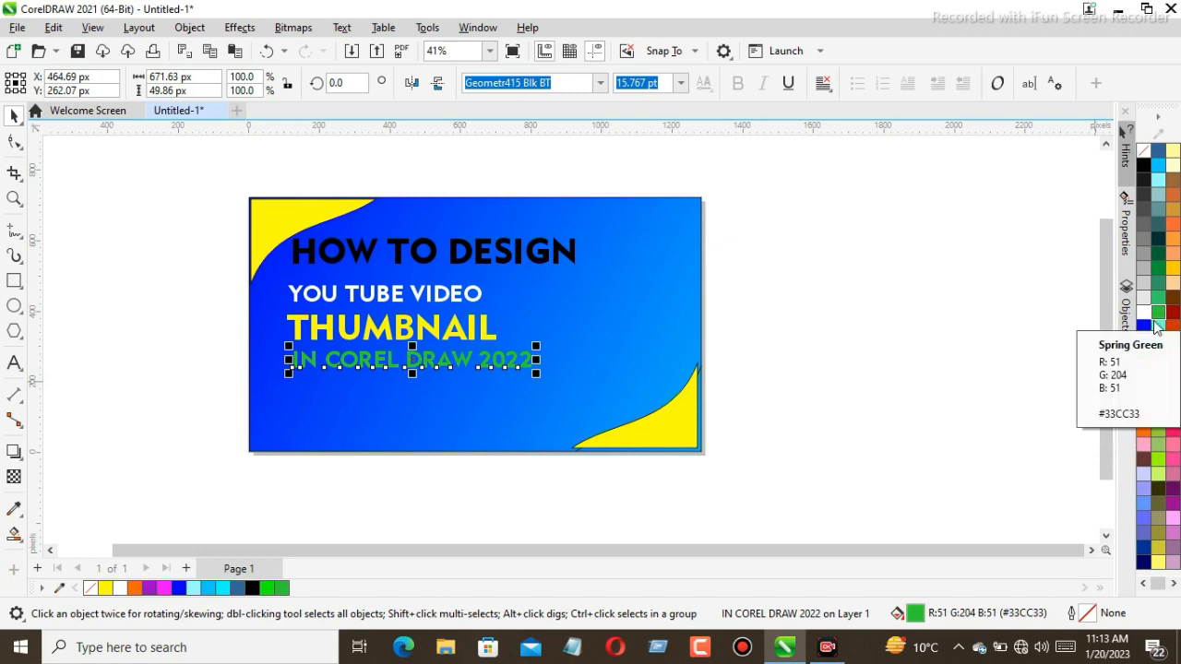
left_click(1144, 358)
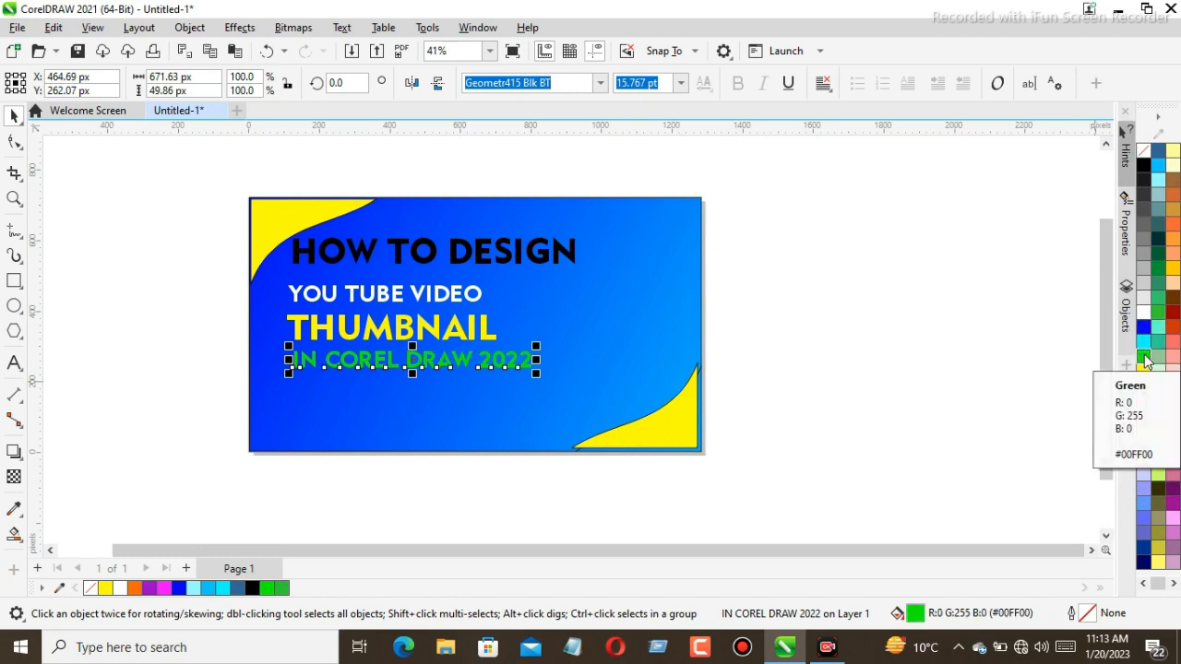
left_click(1144, 313)
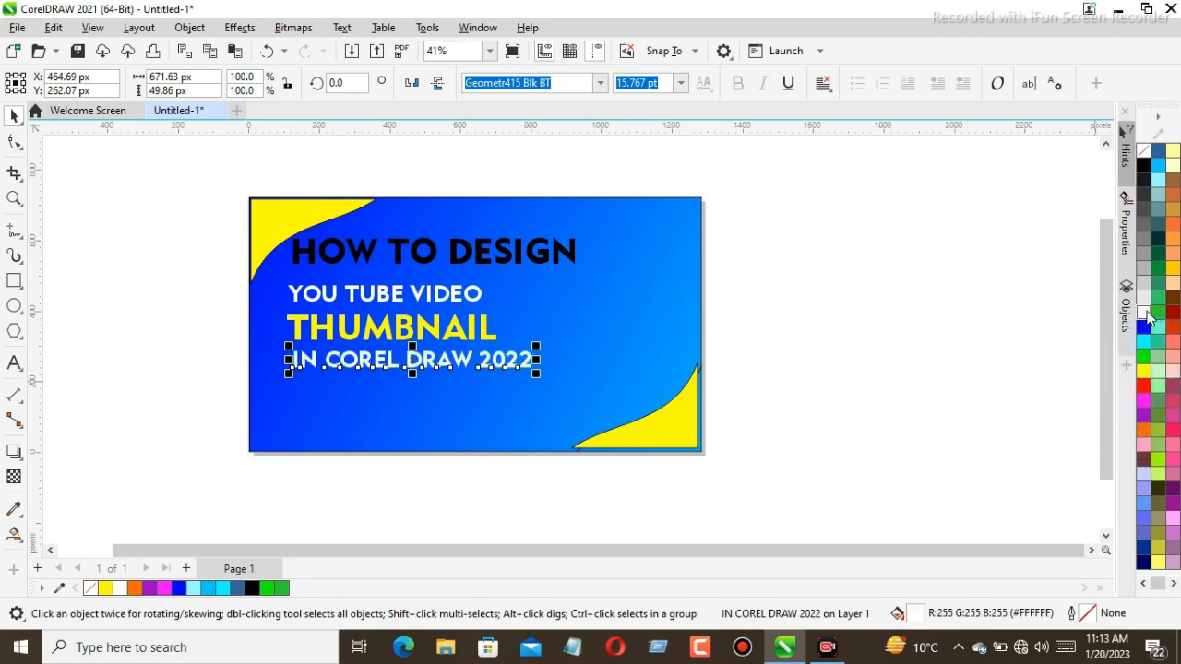
left_click(1149, 170)
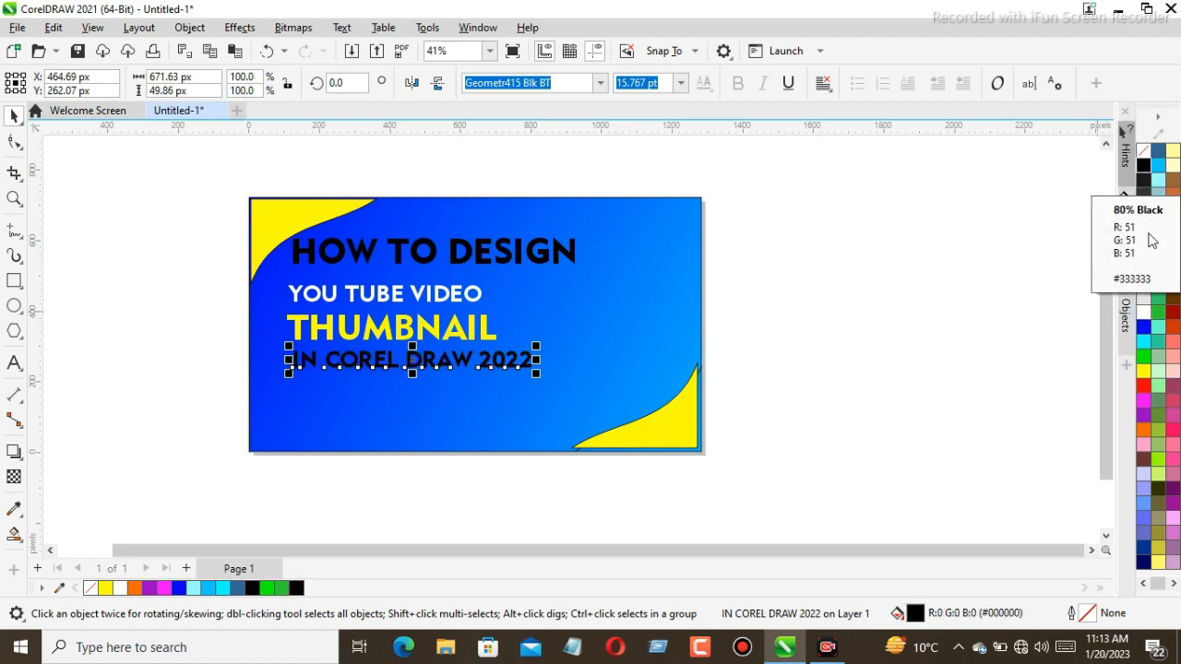
left_click(1143, 312)
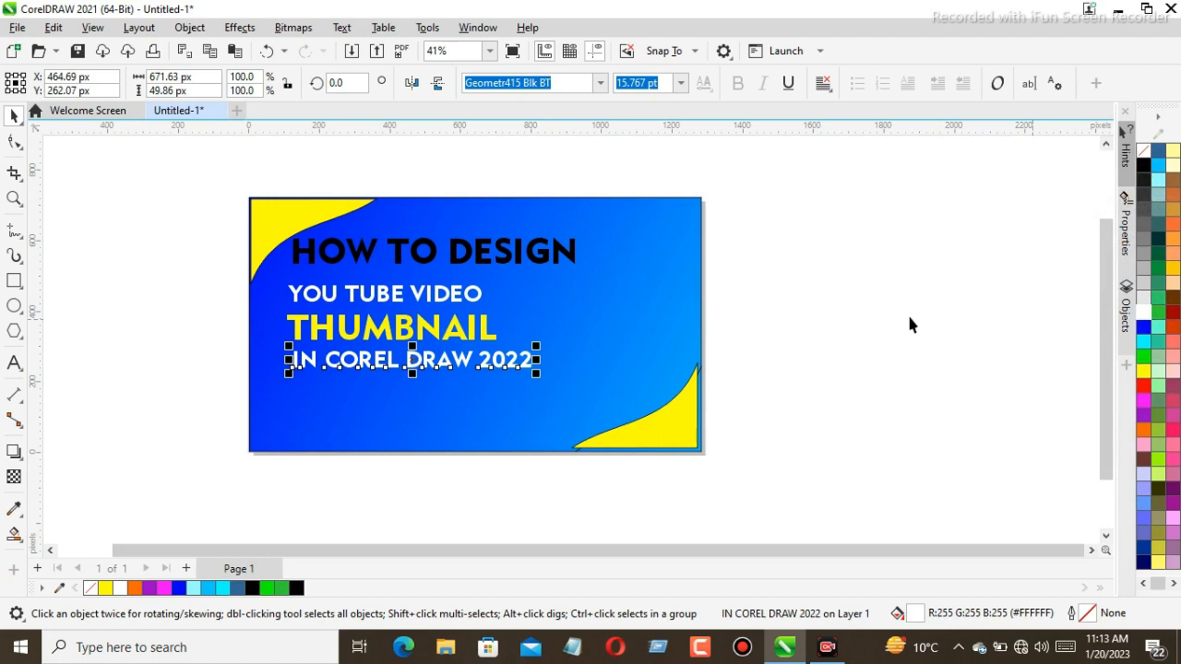
left_click(842, 321)
left_click(439, 368)
left_click(758, 358)
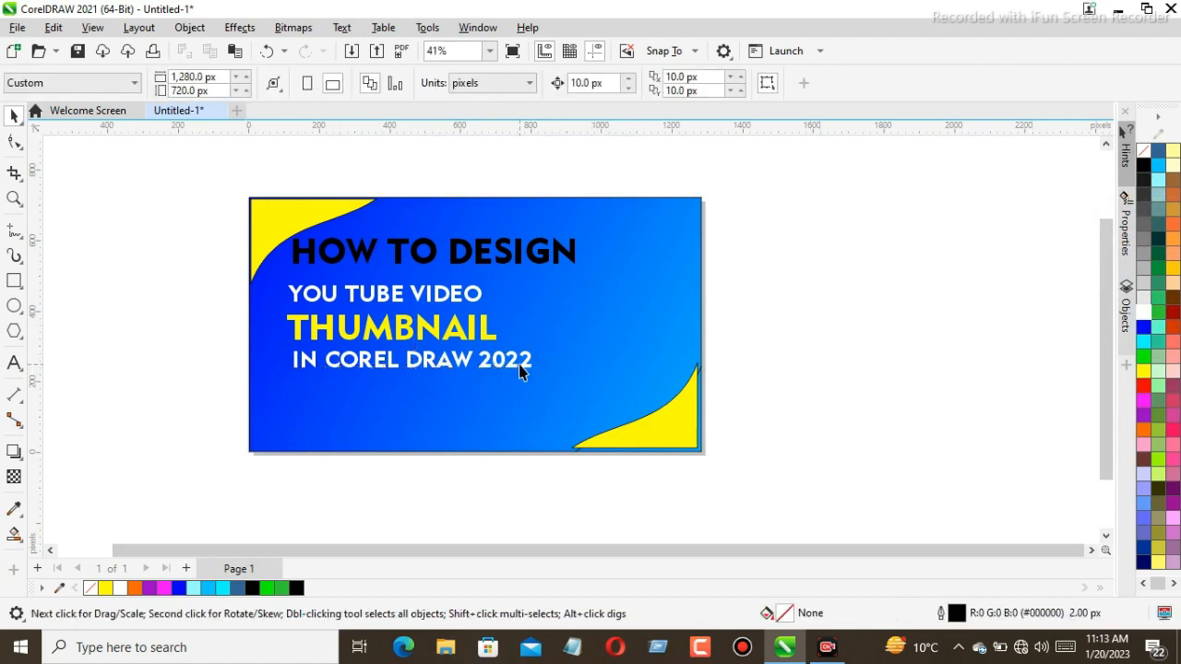
Copy and paste the "IN COREL DRAW 2022" text and place the duplicate about 162 px lower, near the page's lower edge
left_click(406, 373)
right_click(408, 368)
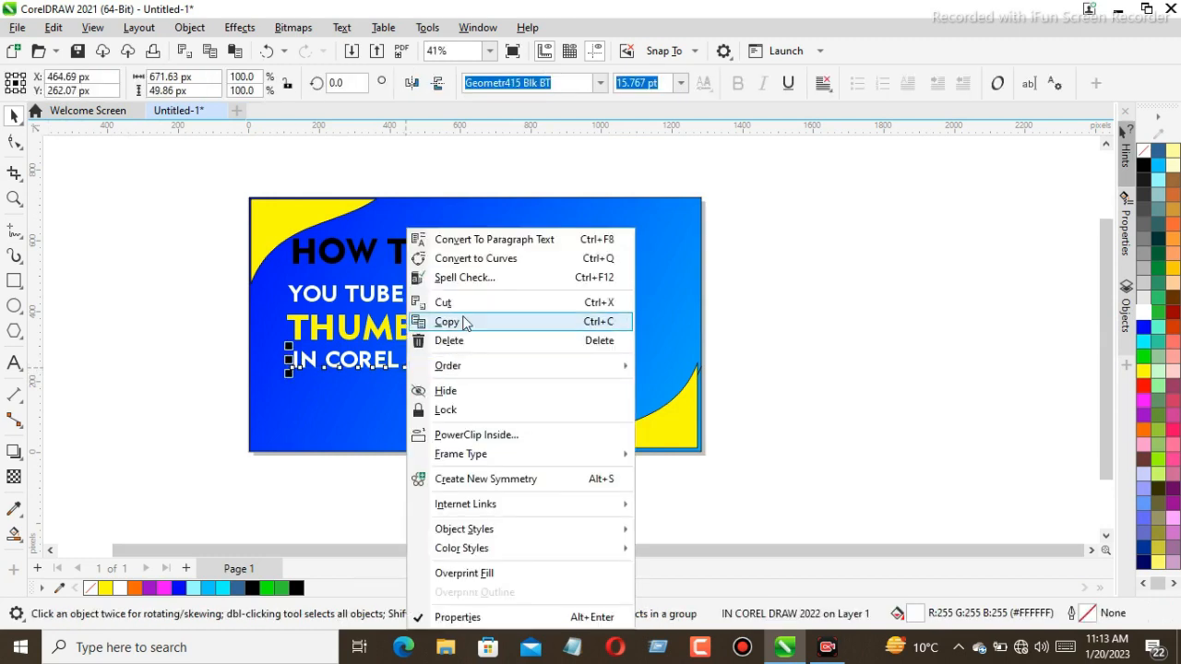
left_click(464, 322)
left_click(133, 290)
right_click(133, 289)
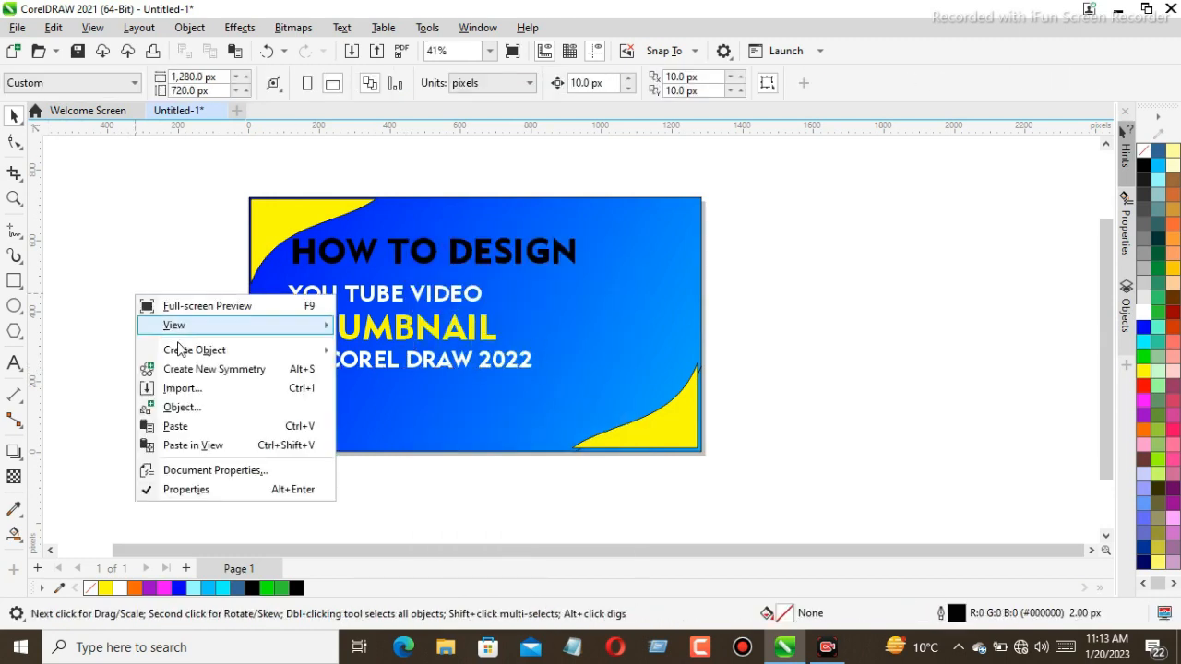
left_click(200, 425)
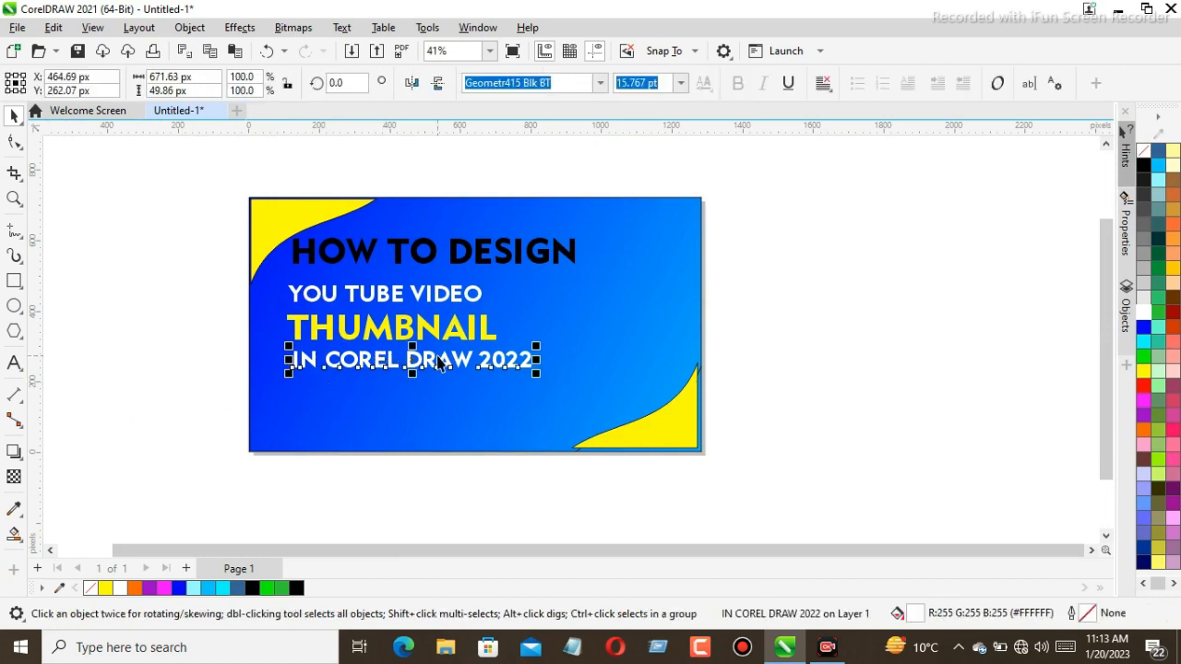
left_click_drag(409, 360, 408, 422)
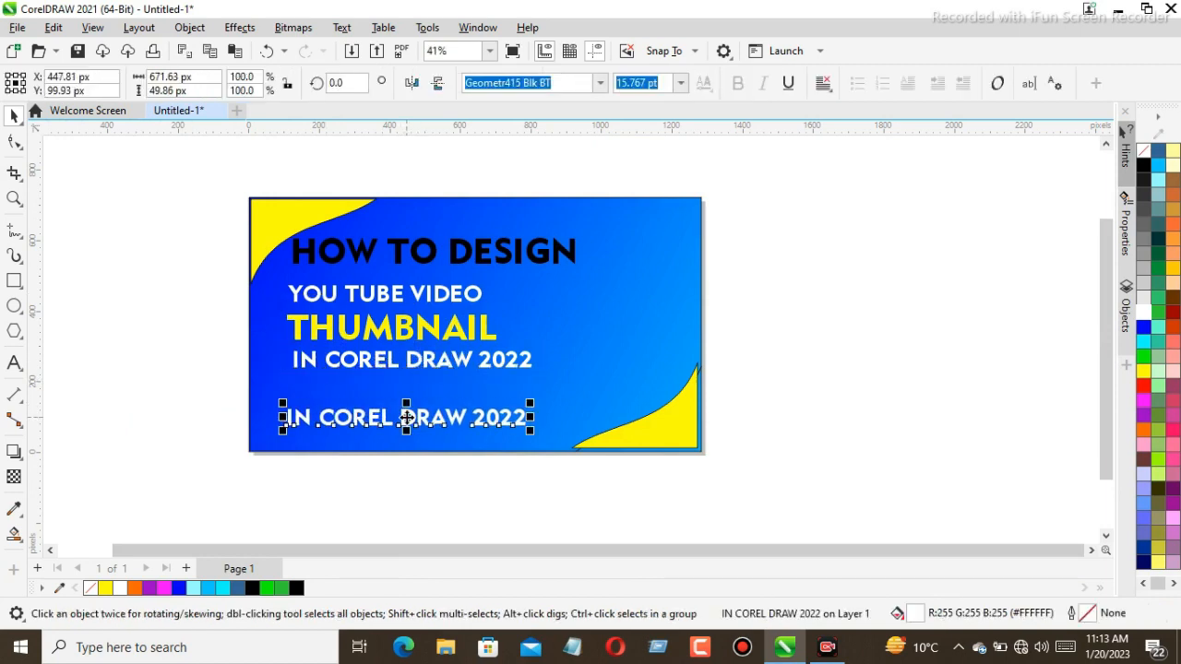
Replace the wording of the lower "IN COREL DRAW 2022" duplicate with "80%"
left_click(11, 362)
left_click(513, 433)
key("BackSpace")
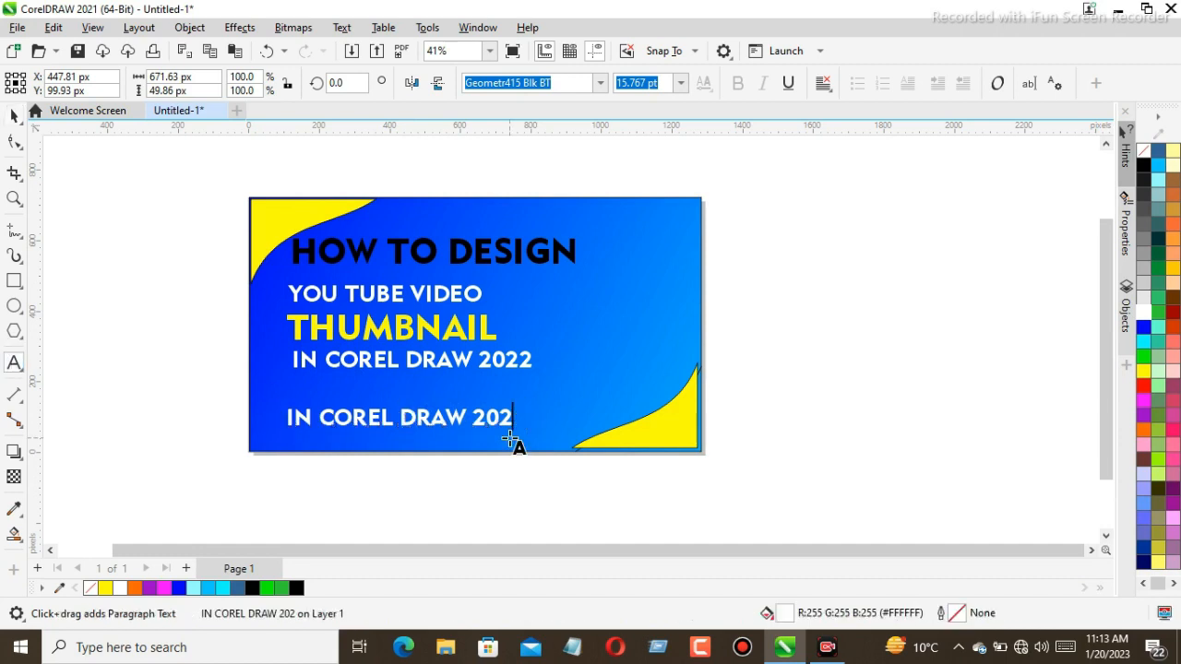
key("BackSpace")
key("BackSpace")
key("BackSpace")
key("BackSpace")
key("BackSpace")
key("BackSpace")
key("BackSpace")
key("BackSpace")
key("BackSpace")
key("BackSpace")
key("BackSpace")
key("BackSpace")
key("BackSpace")
key("BackSpace")
key("BackSpace")
key("BackSpace")
key("BackSpace")
type("SUB")
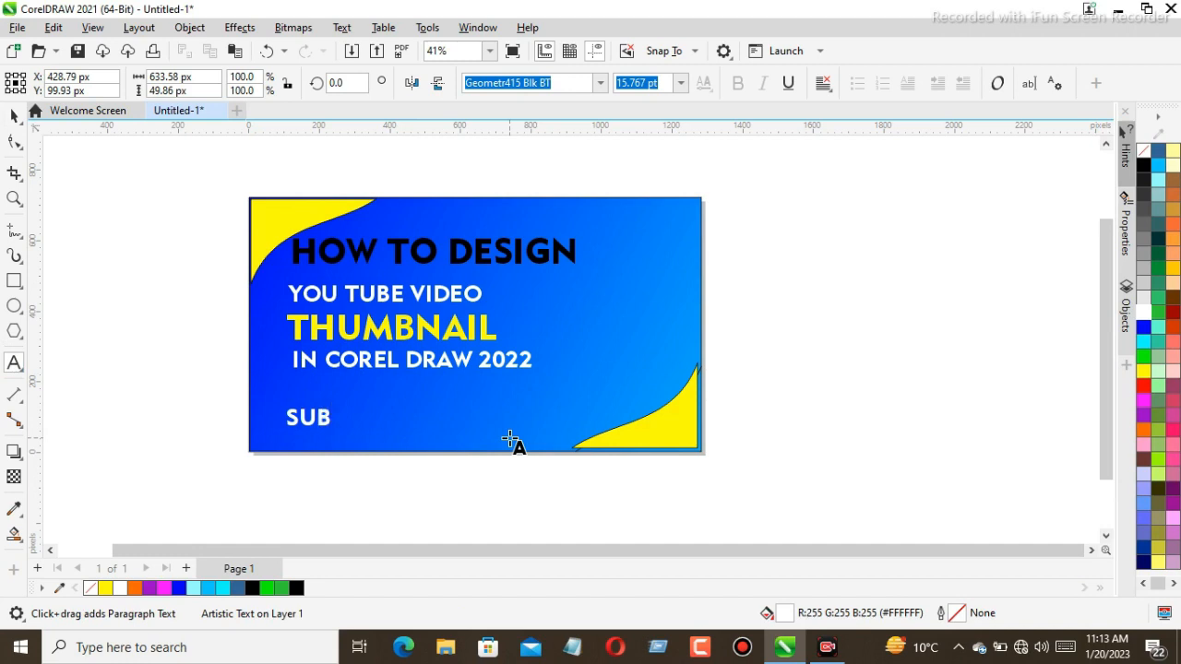
type("S")
key("BackSpace")
key("BackSpace")
key("BackSpace")
key("BackSpace")
type("80%")
key("Escape")
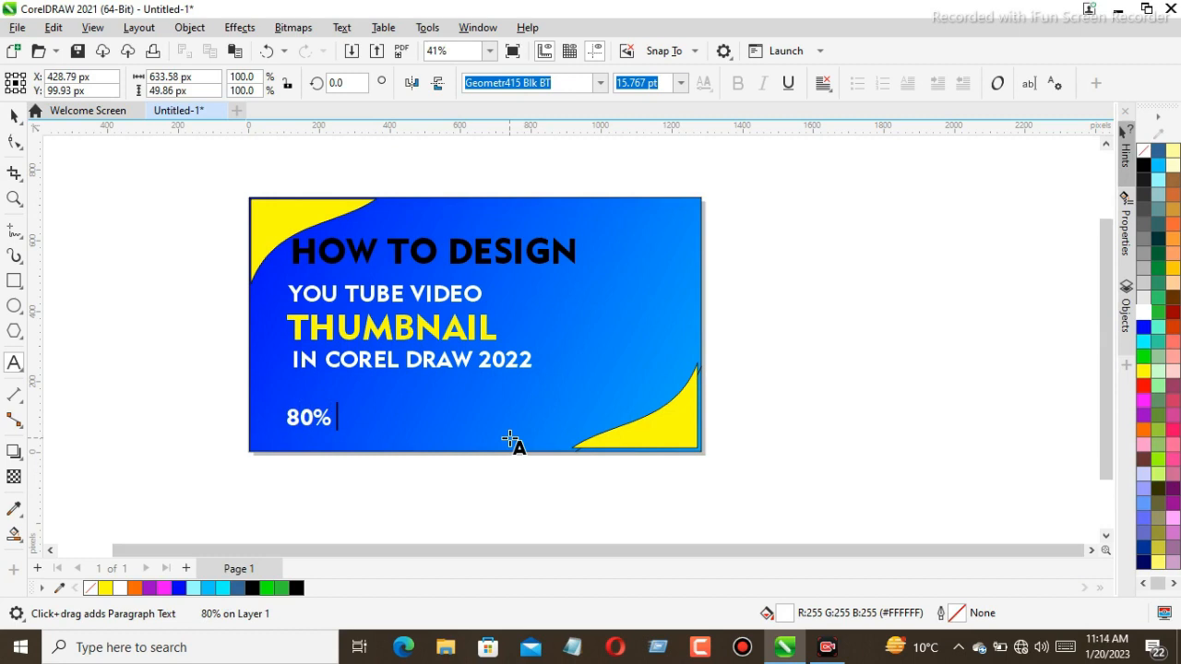
Extend the "80%" text line with the words "RANKING CHANCIES"
type("WIE")
key("BackSpace")
key("BackSpace")
key("BackSpace")
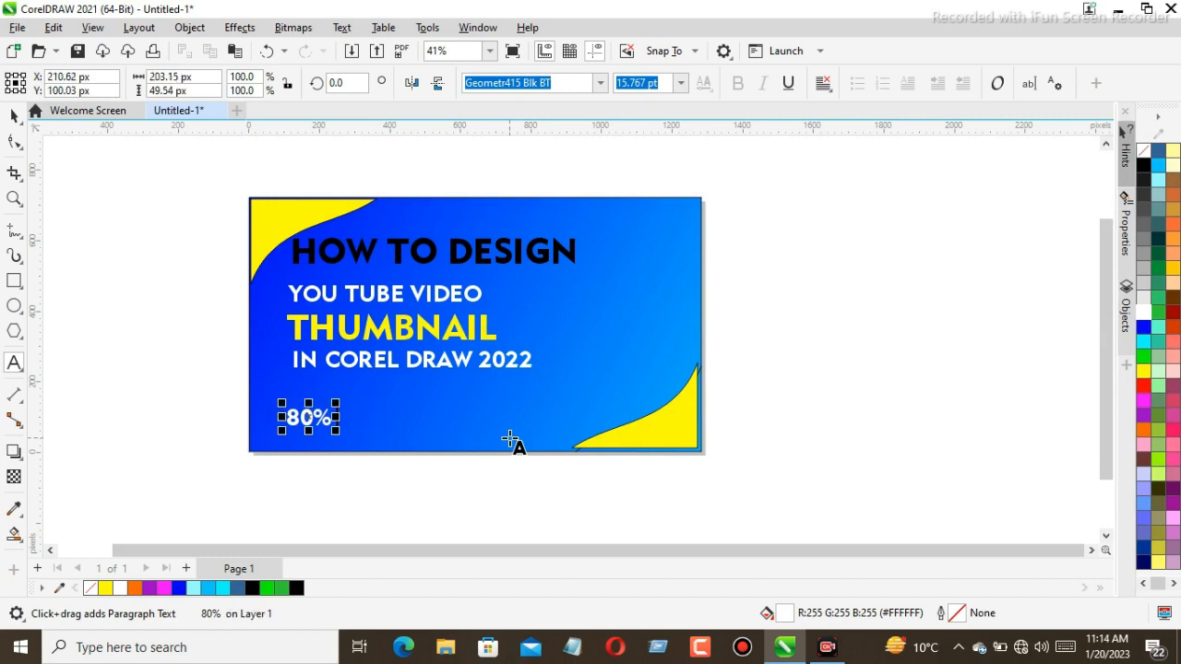
type("V")
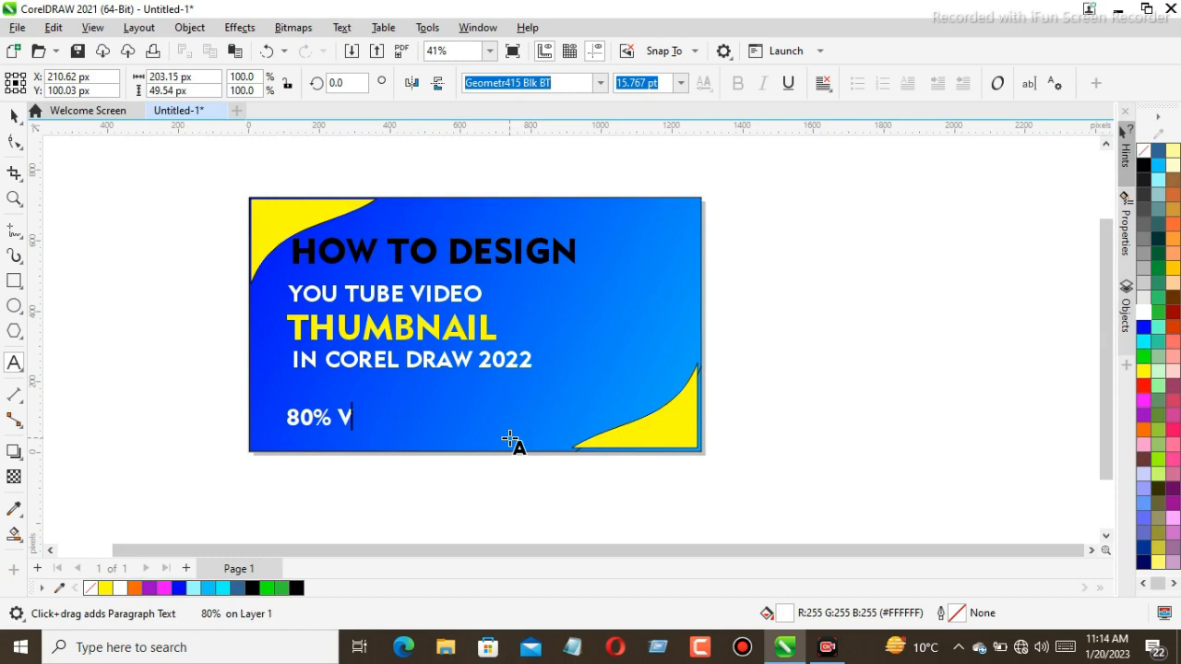
type("IEW")
key("BackSpace")
key("BackSpace")
key("BackSpace")
key("BackSpace")
key("BackSpace")
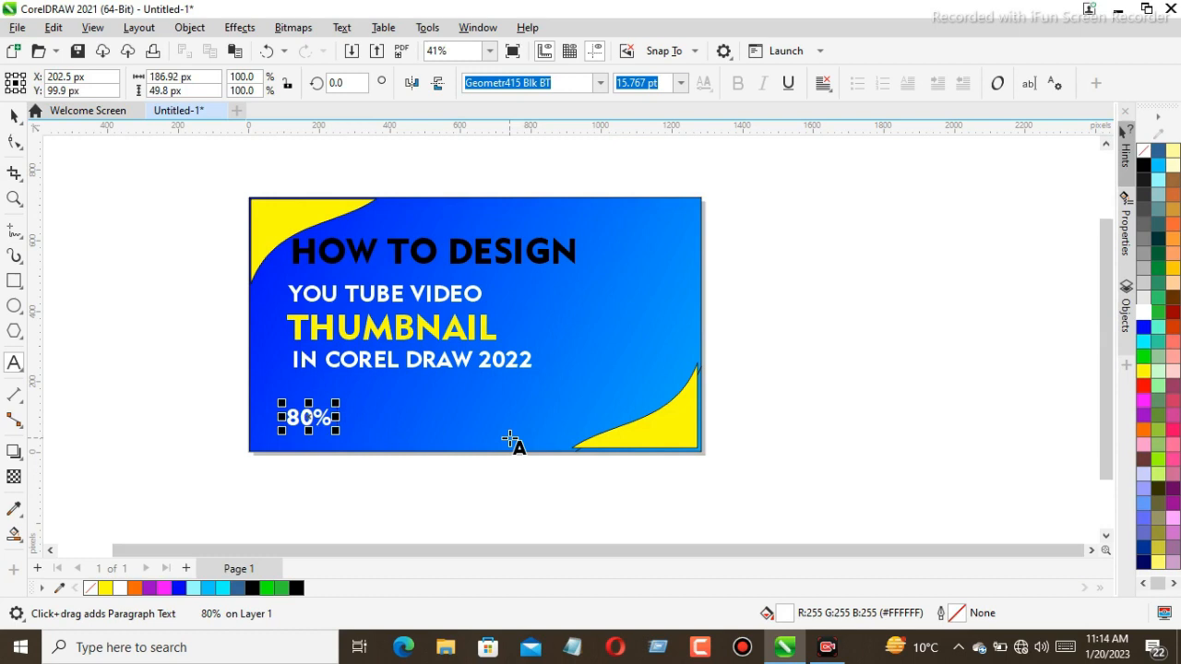
type("RANKING CHANCIES")
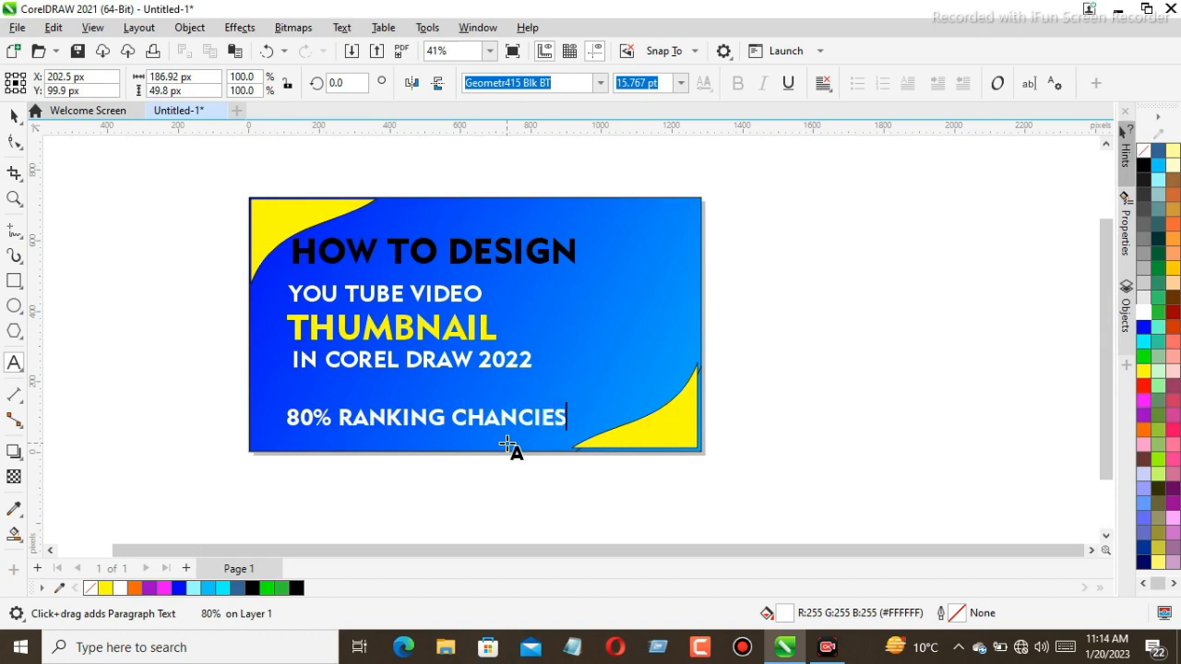
key("ctrl+space")
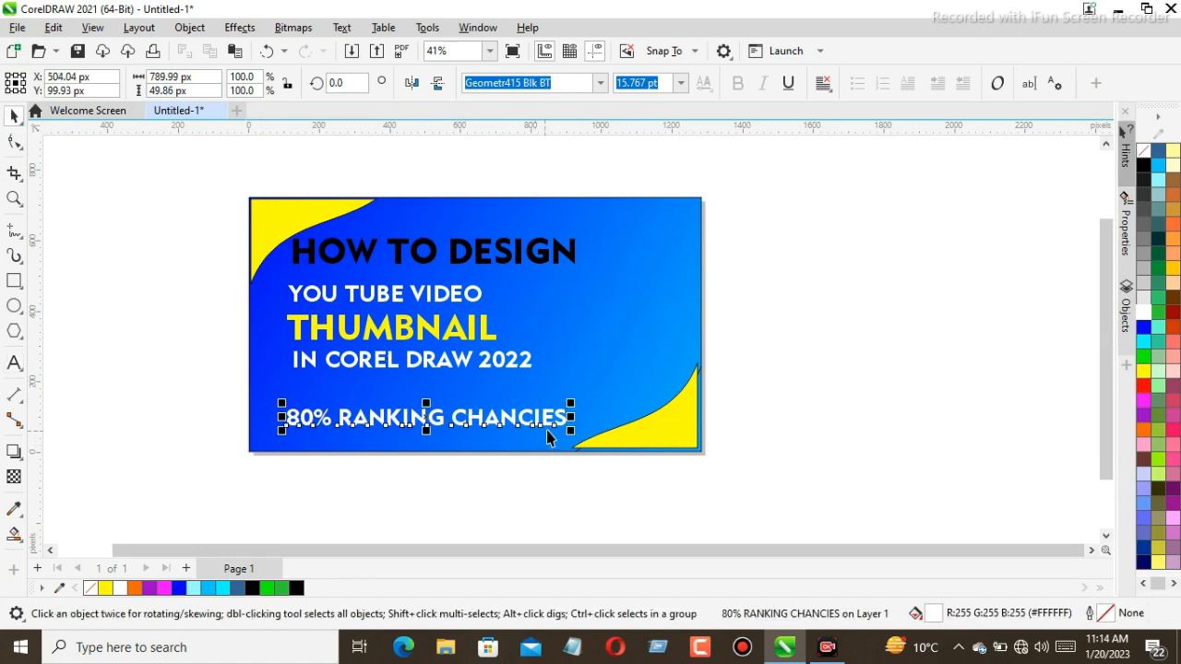
Fill the "80% RANKING CHANCIES" text with red (#FF0000) and move it up about 93 px, directly beneath "IN COREL DRAW 2022"
left_click(1146, 357)
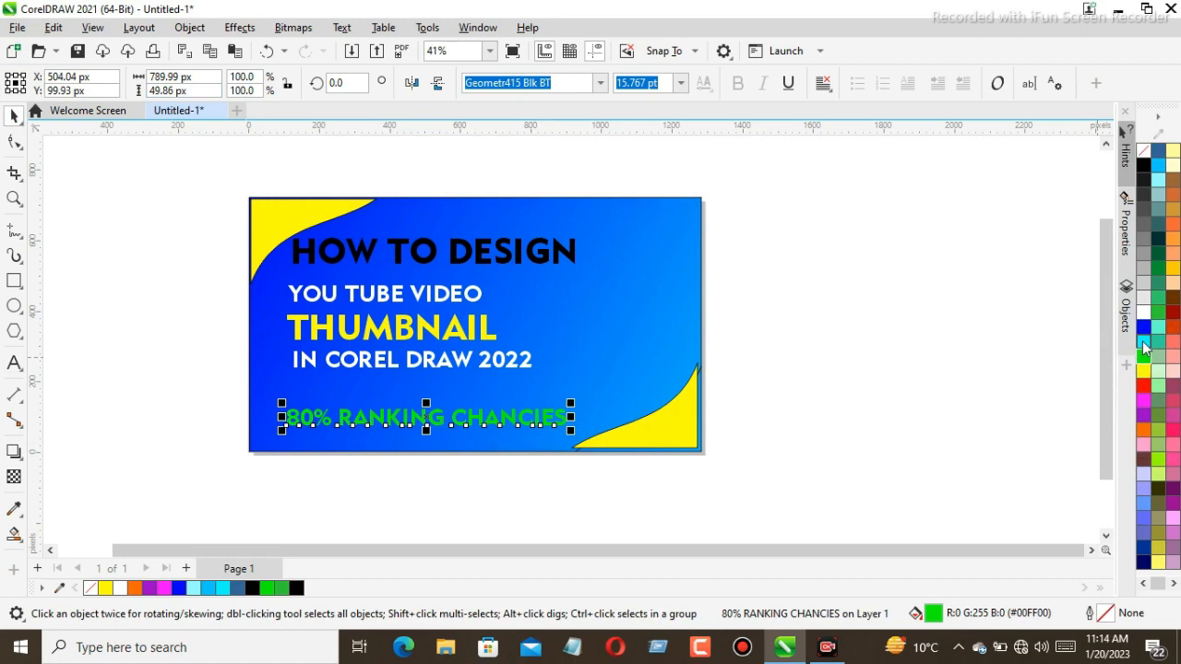
left_click(1144, 343)
left_click(1144, 386)
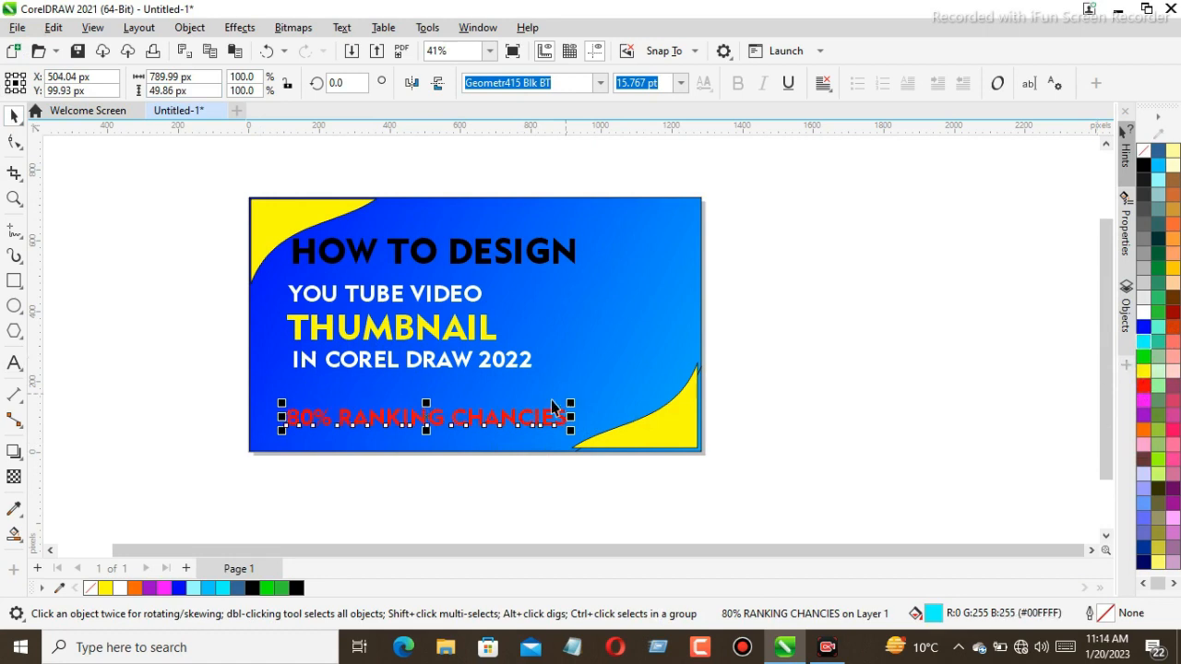
left_click_drag(482, 419, 481, 385)
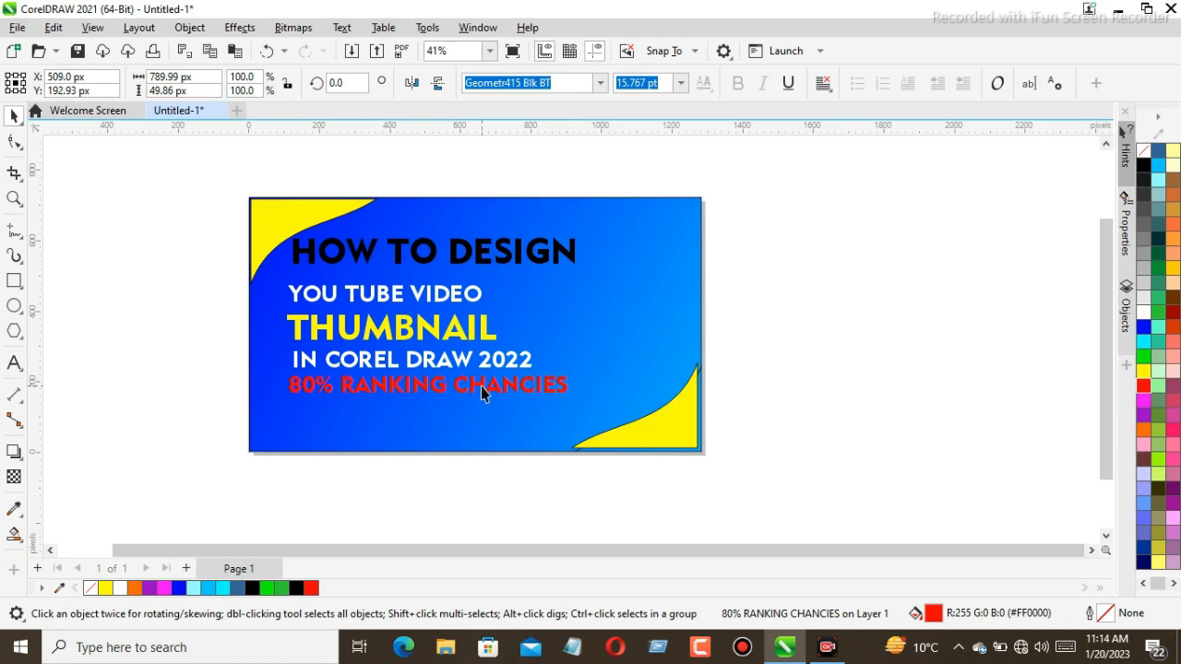
left_click(516, 434)
Copy and paste the white "YOU TUBE VIDEO" text and place the duplicate about 341 px lower, beneath the red line
left_click(492, 369)
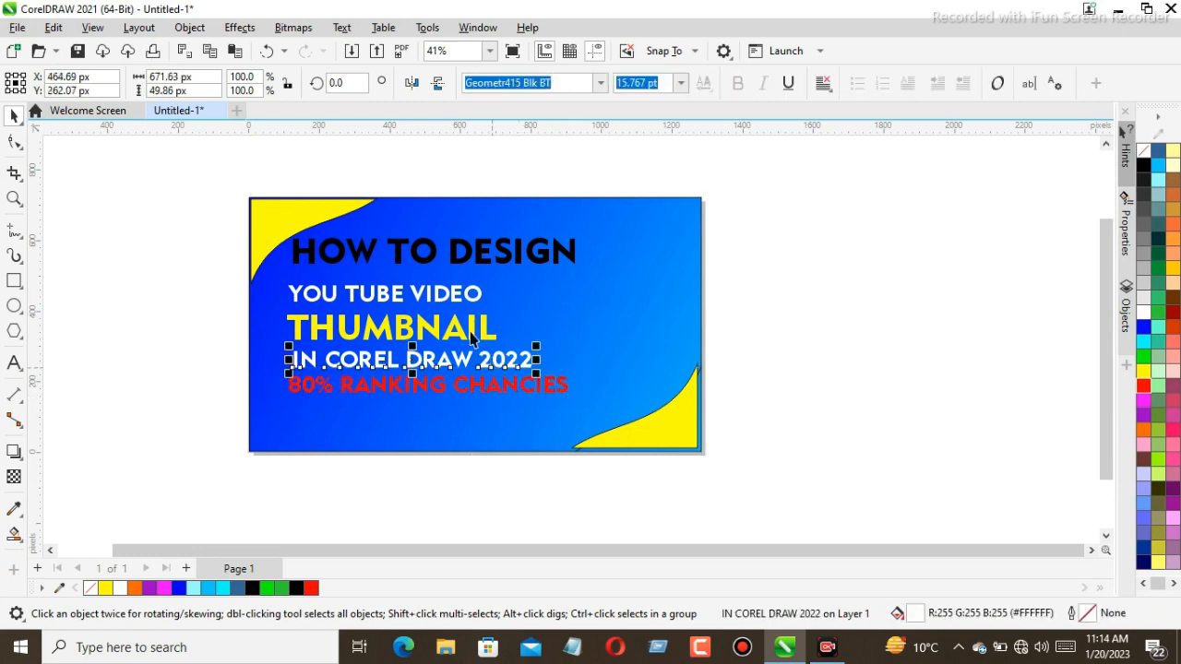
left_click(450, 295)
right_click(449, 295)
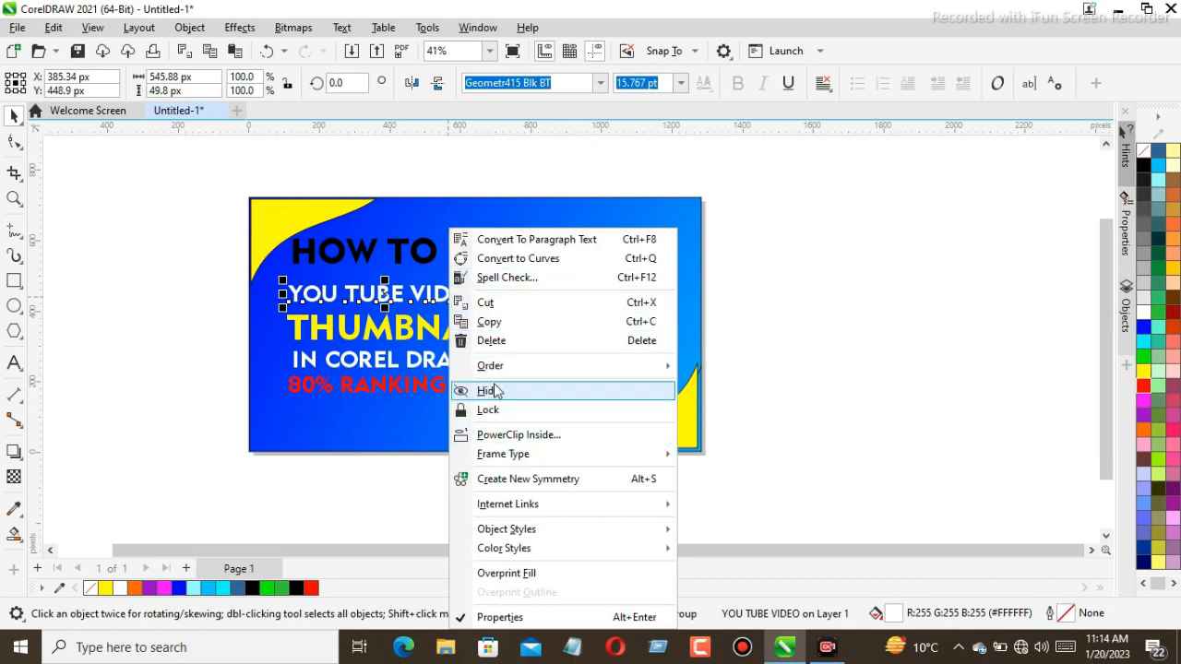
left_click(495, 323)
left_click(216, 332)
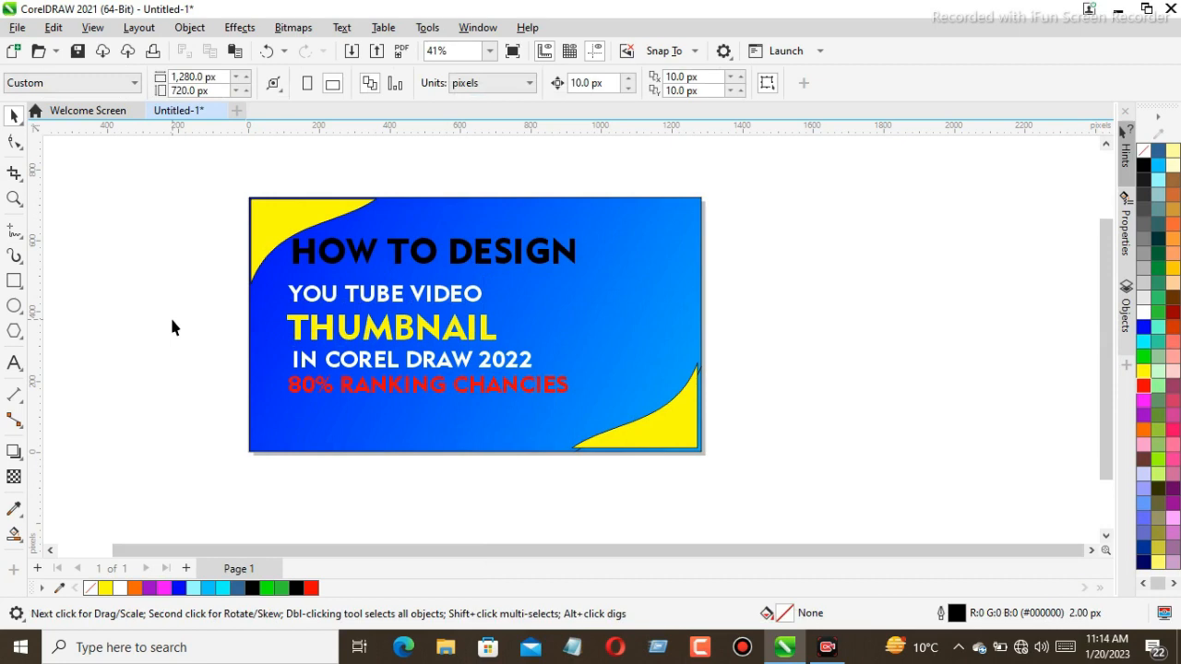
right_click(170, 315)
key("Escape")
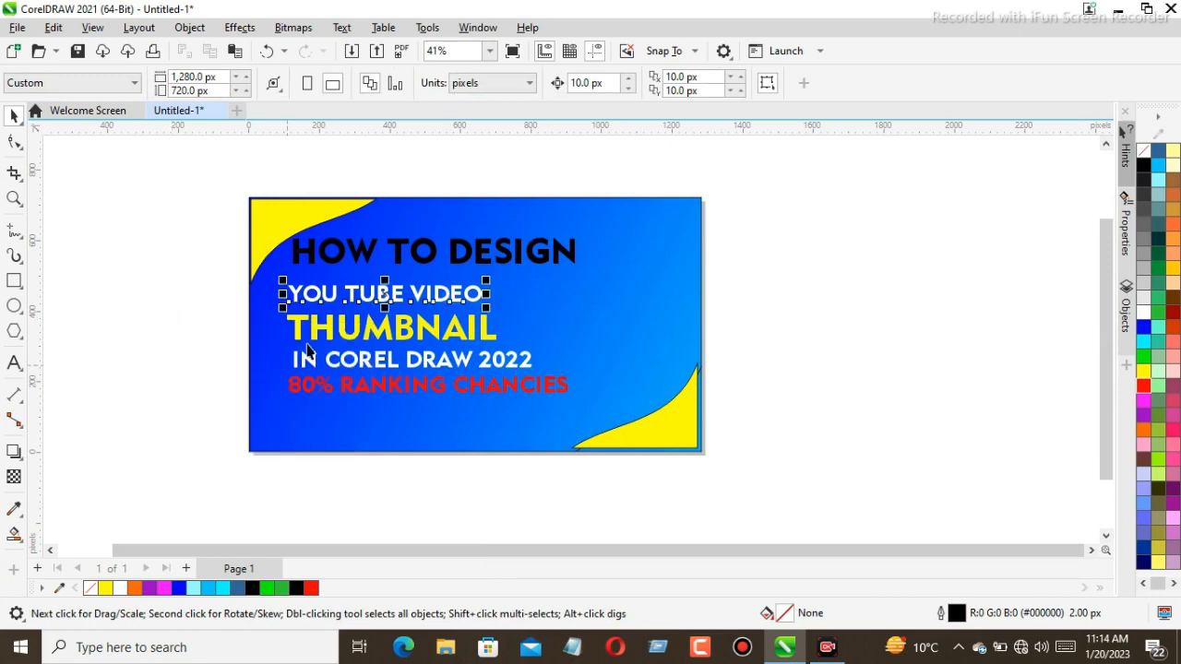
left_click(387, 290)
left_click_drag(392, 291, 383, 414)
Replace the wording of the lowest "YOU TUBE VIDEO" duplicate with "SUBSCRIBE NOW" and select the finished text
left_click(14, 362)
left_click(380, 417)
key("BackSpace")
key("BackSpace")
key("BackSpace")
key("BackSpace")
key("BackSpace")
key("BackSpace")
key("BackSpace")
key("BackSpace")
key("BackSpace")
key("BackSpace")
key("BackSpace")
key("BackSpace")
key("BackSpace")
key("BackSpace")
type("SUBS")
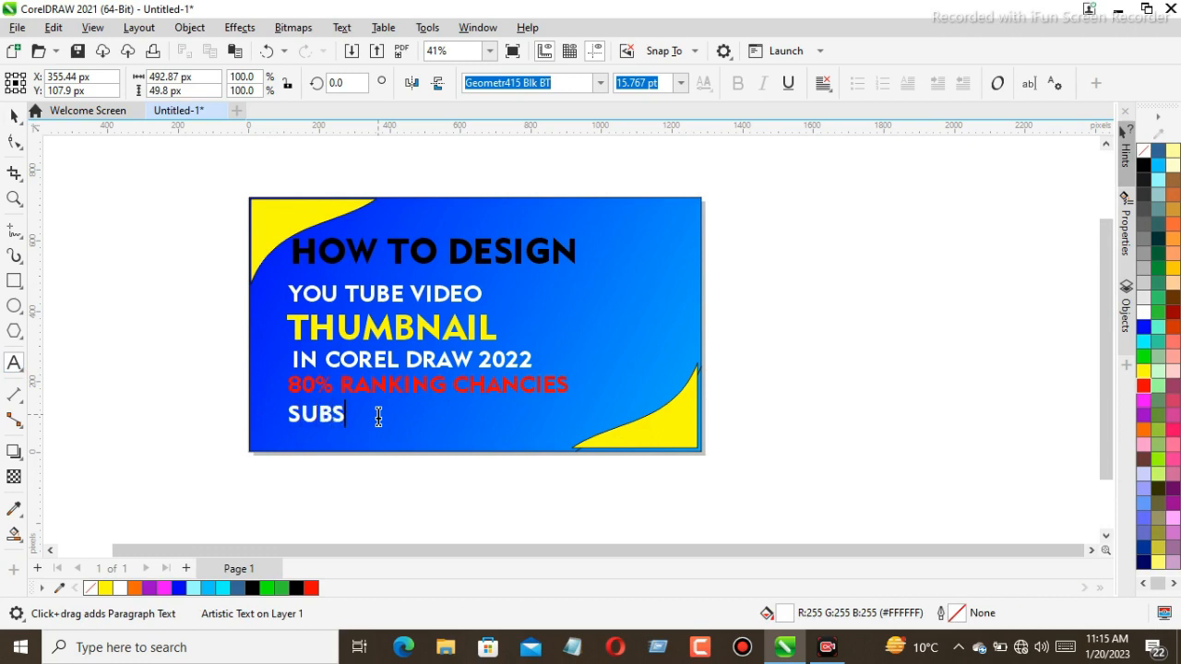
type("CRIBE")
left_click(14, 115)
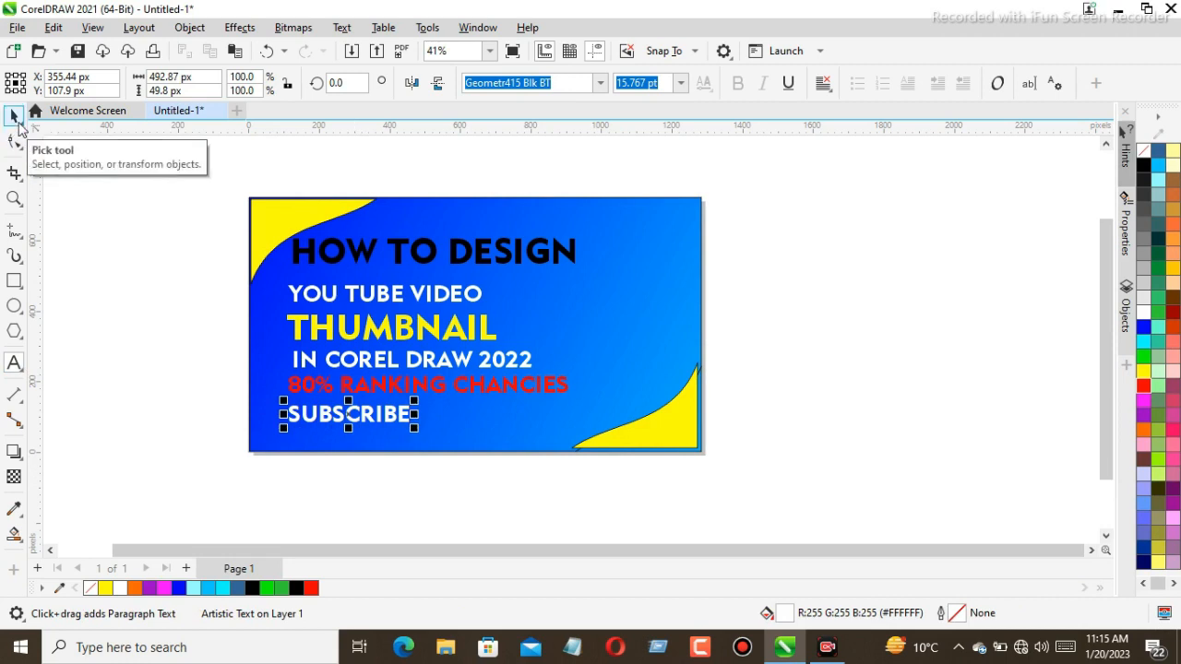
type("E NOW")
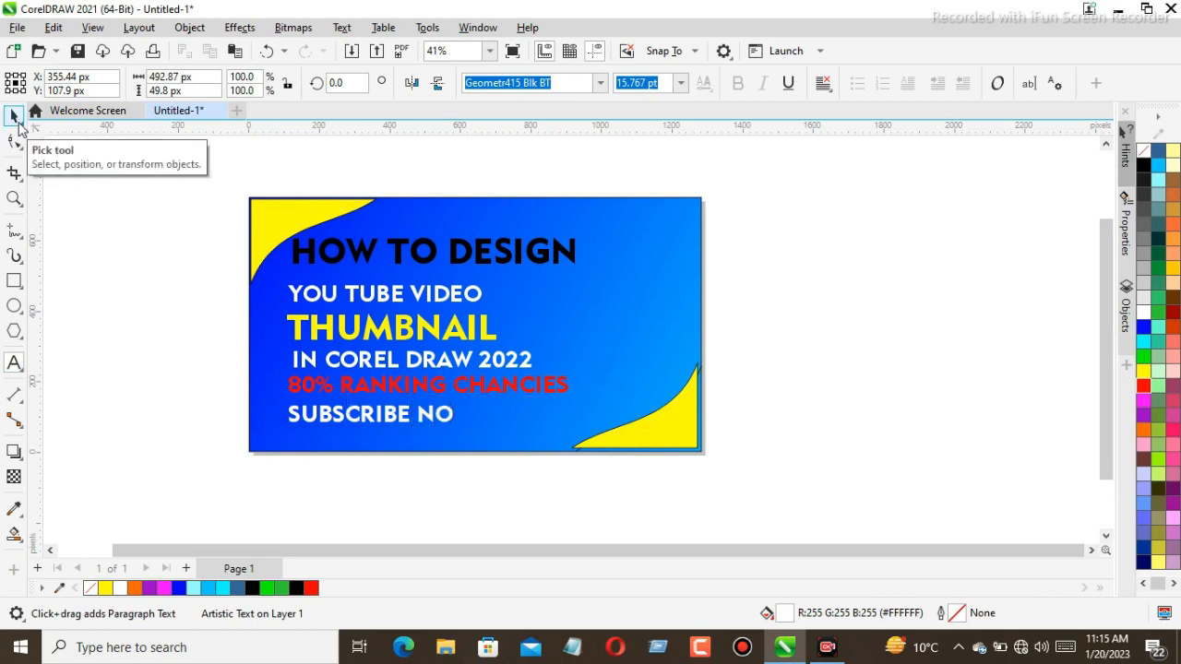
left_click(16, 121)
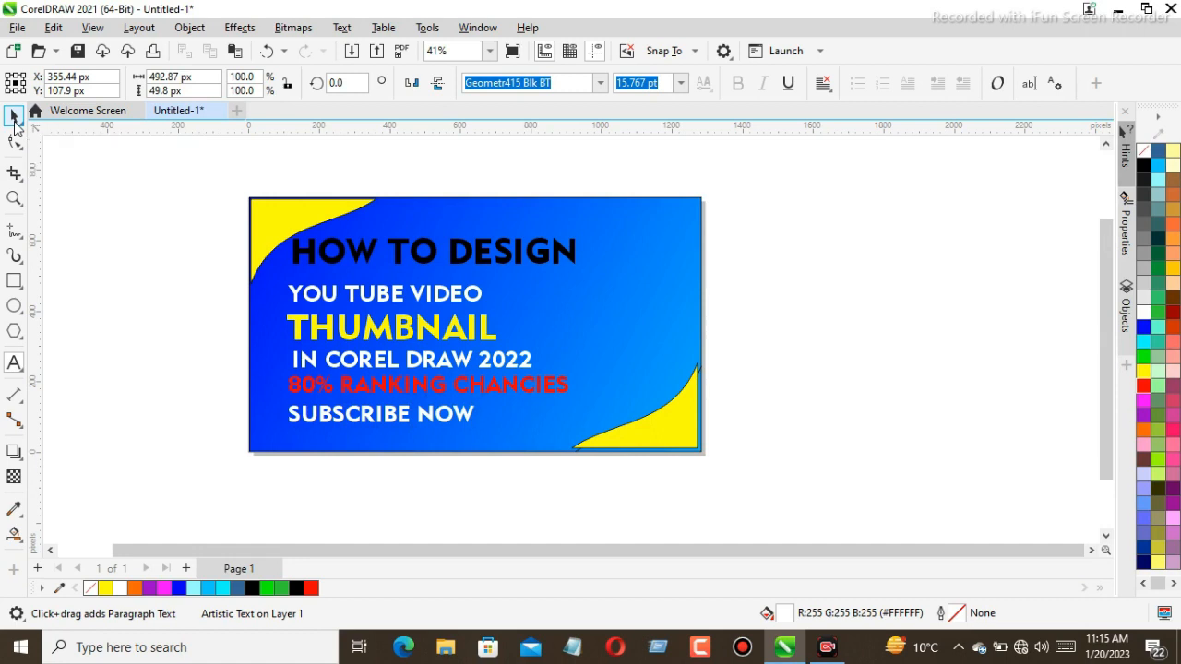
left_click(407, 411)
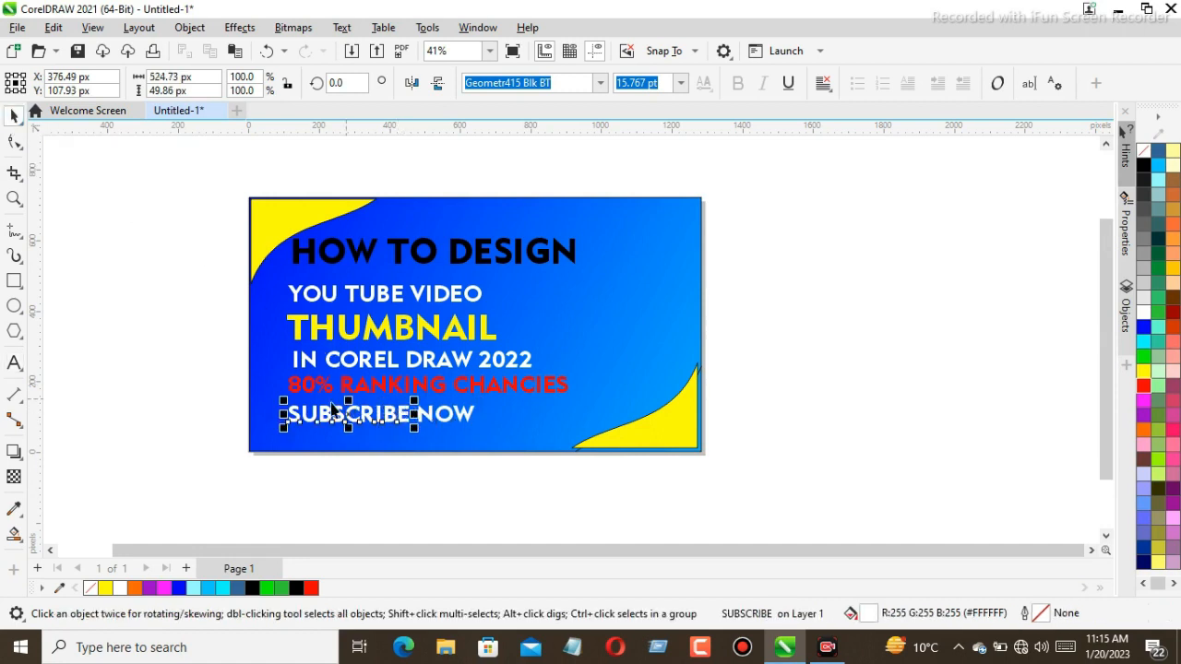
Fill the word "NOW" in the lowest text line with yellow (#FFFF00)
left_click(467, 417)
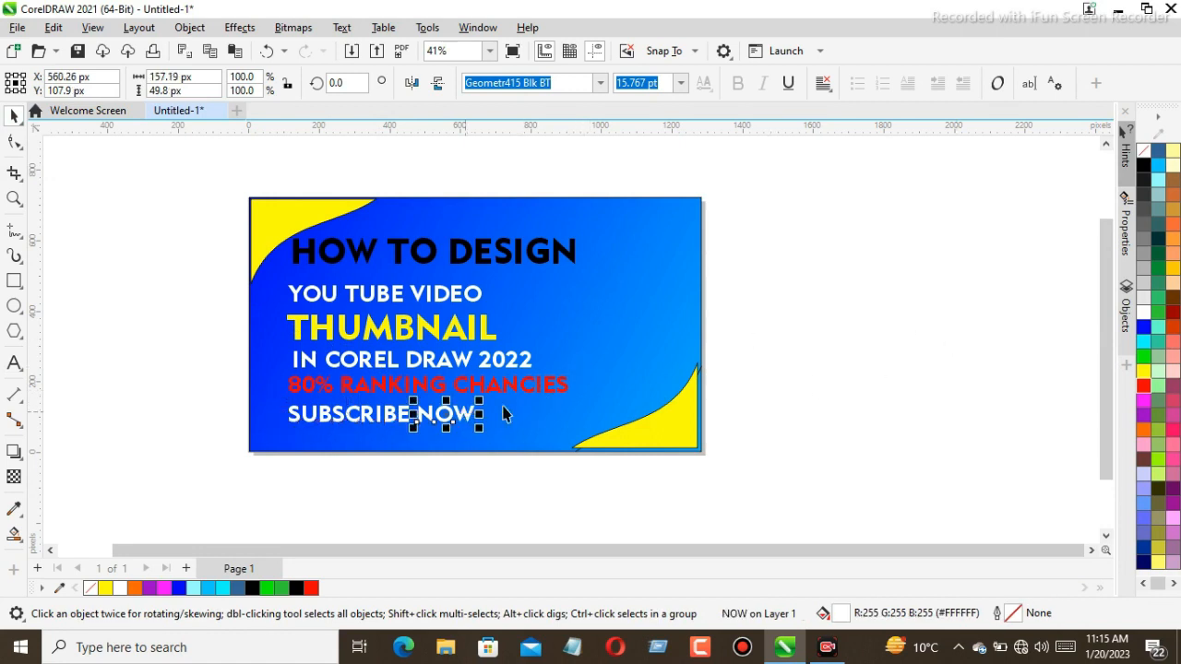
left_click(1143, 372)
left_click(414, 470)
Move the white word "SUBSCRIBE" out of its line to the empty blue area above the lower yellow corner
left_click(389, 417)
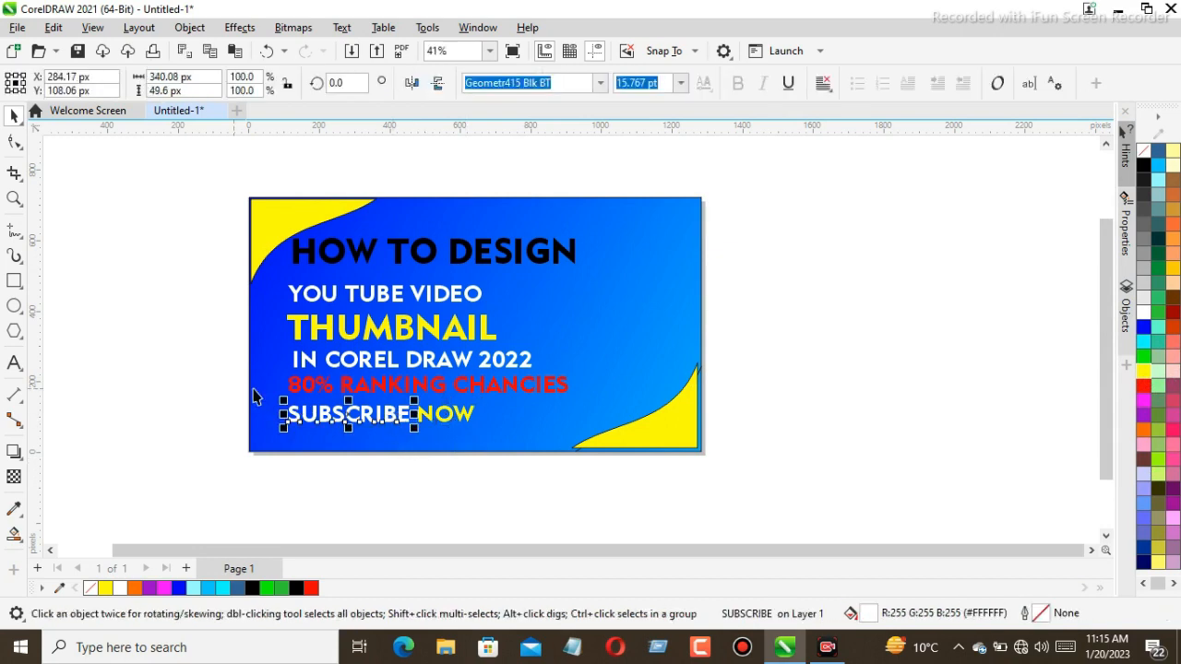
left_click_drag(356, 417, 629, 347)
left_click(191, 437)
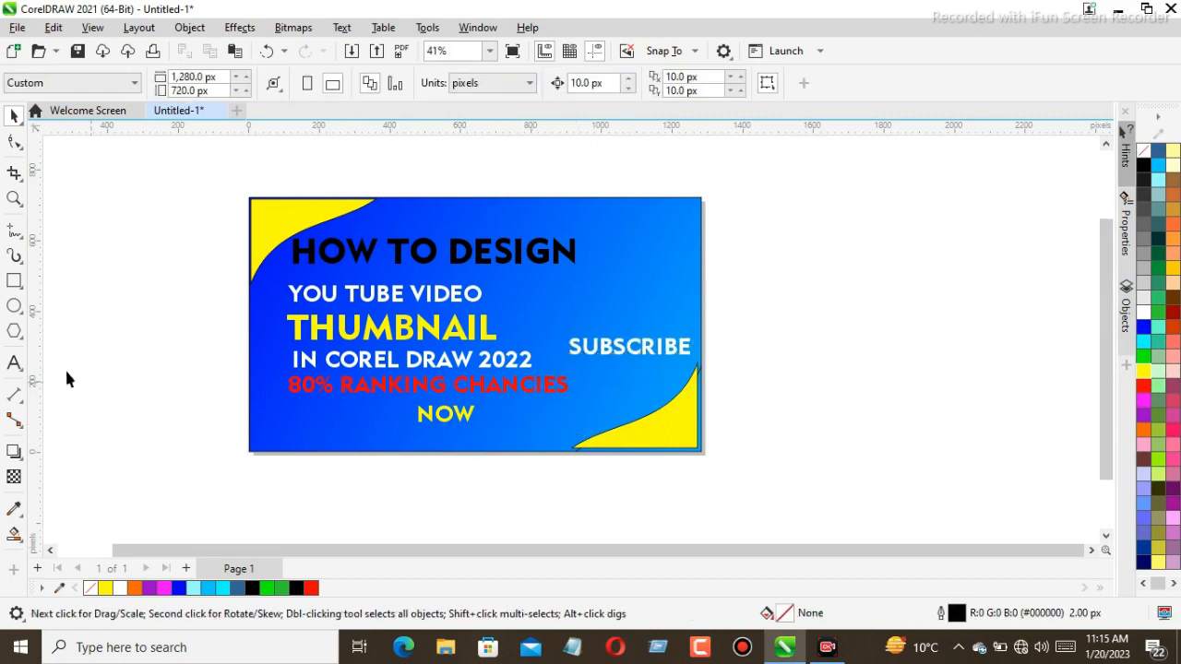
Draw a rectangle about 365 by 86 px beside "NOW" and give it rounded 43 px corners
left_click(15, 281)
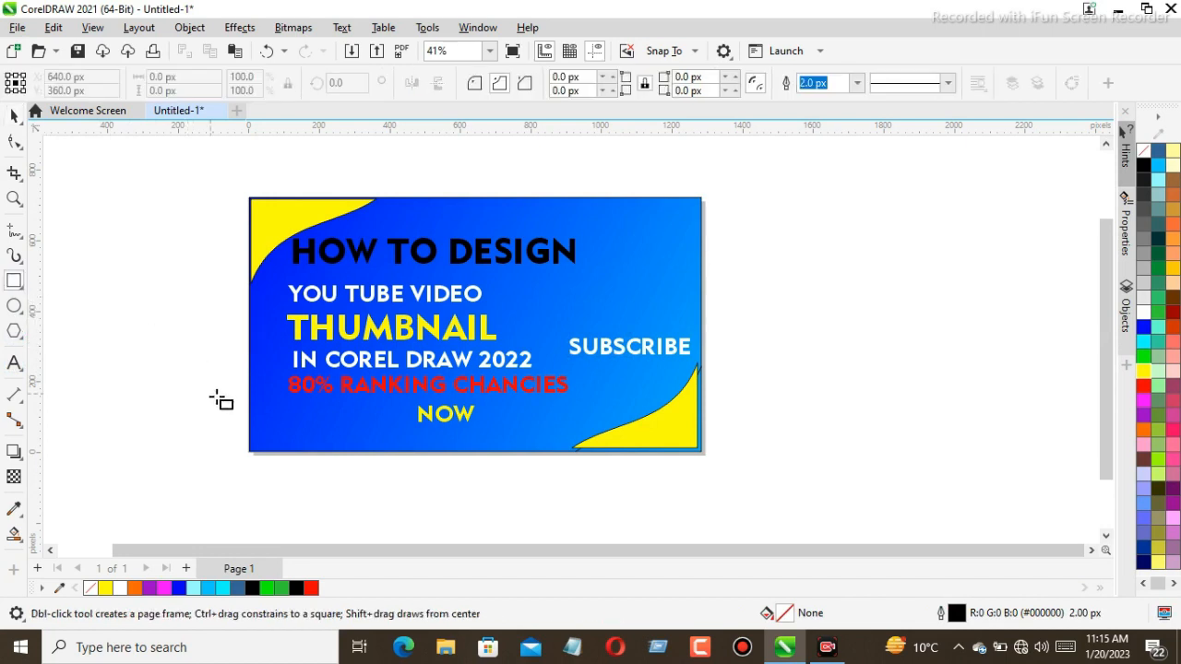
left_click_drag(275, 409, 404, 439)
key("F10")
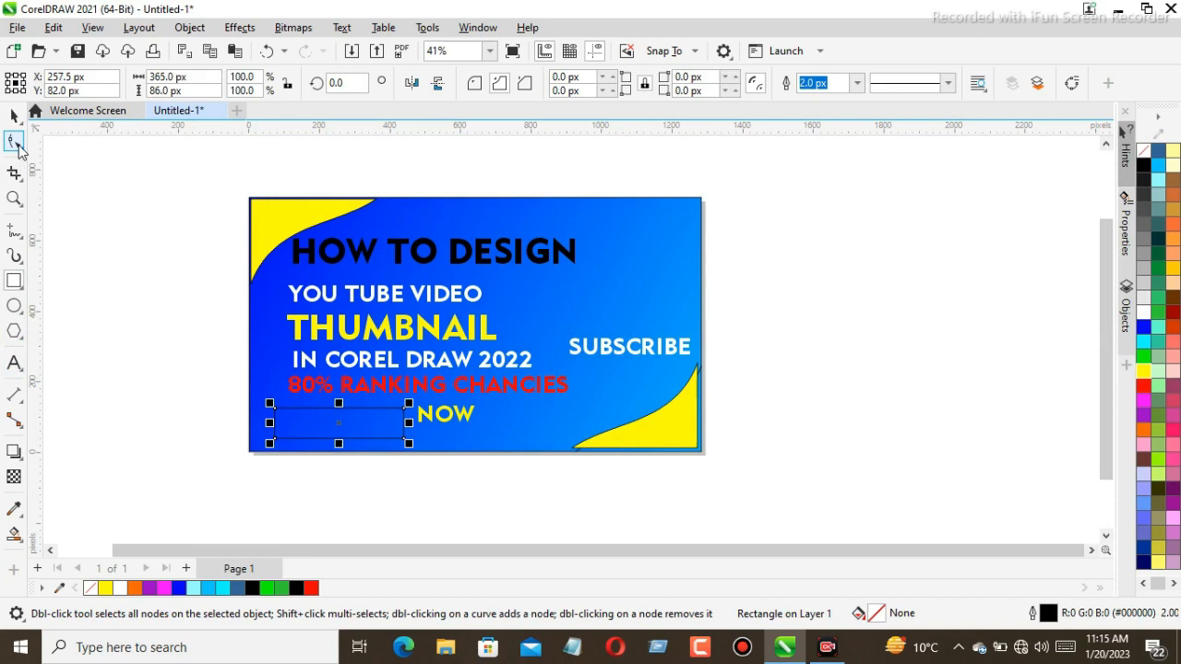
left_click_drag(275, 410, 274, 423)
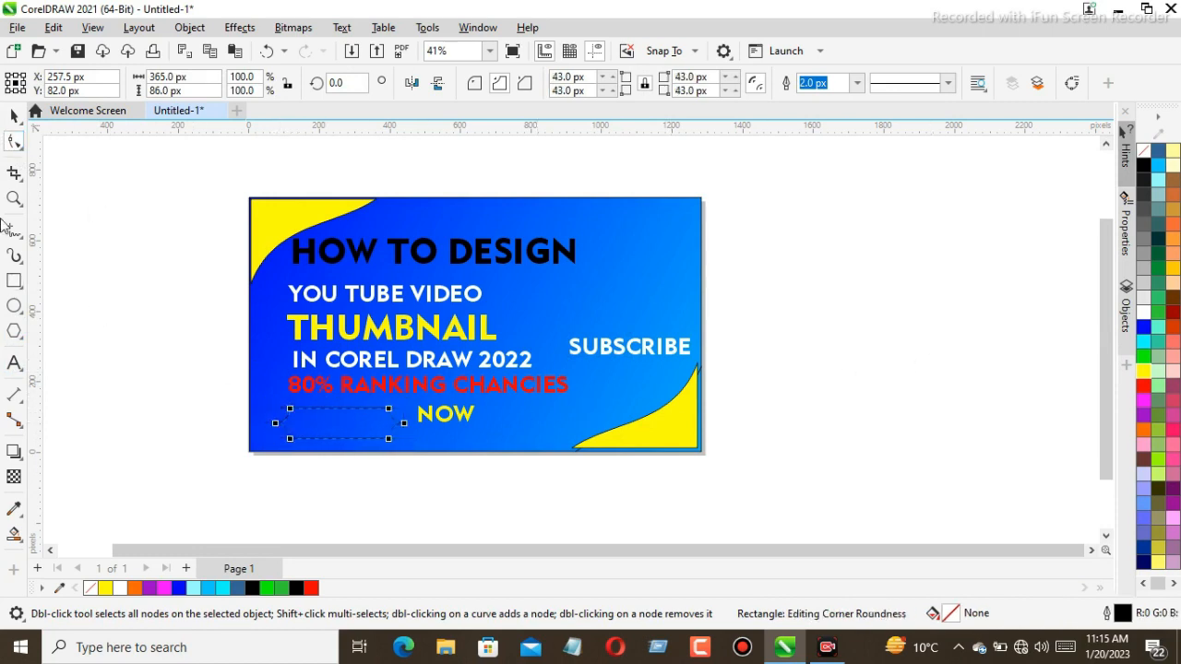
left_click(14, 115)
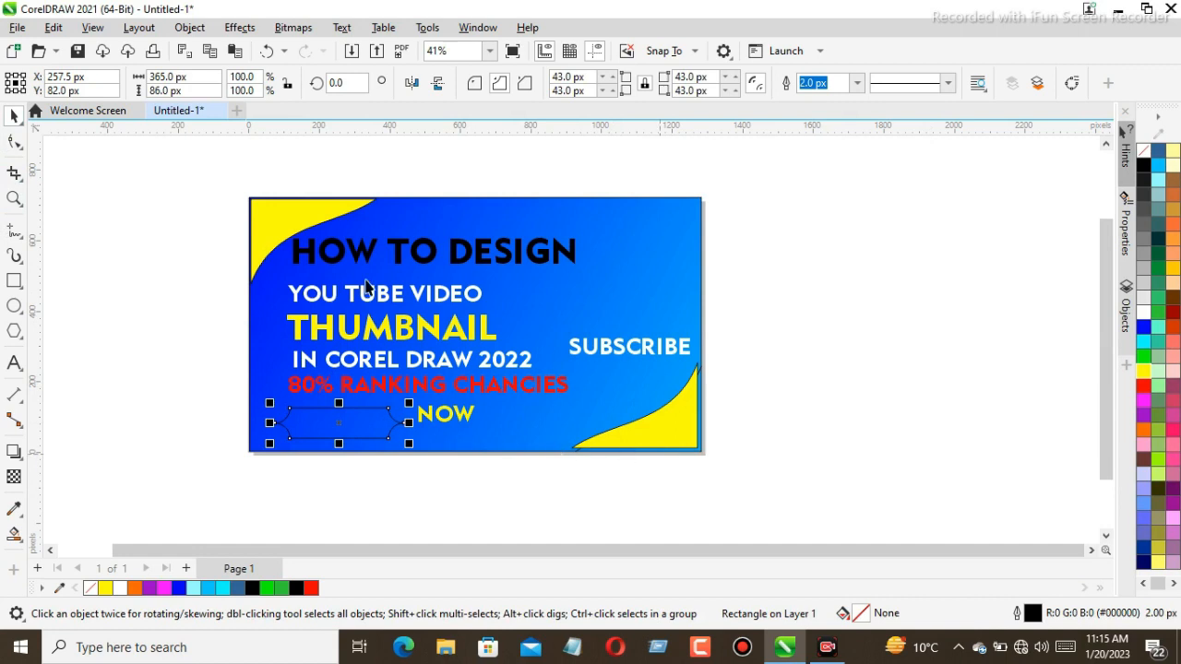
left_click(465, 83)
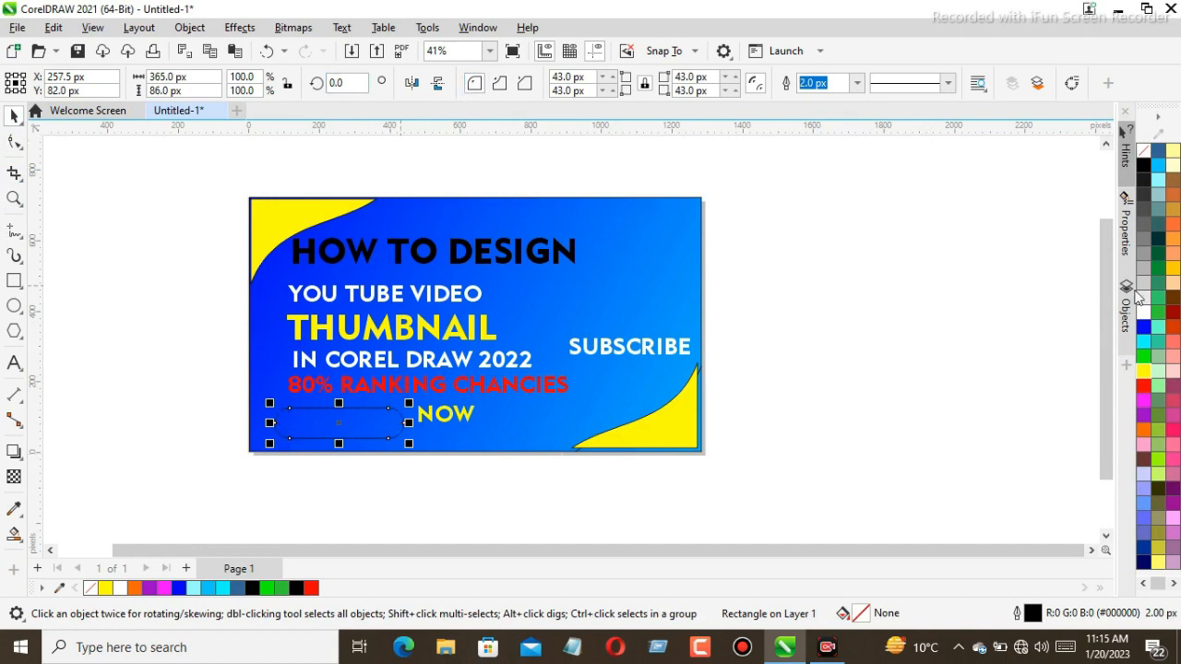
Fill the rounded rectangle with red (#FF0000) and move the word "SUBSCRIBE" onto it
left_click(1142, 385)
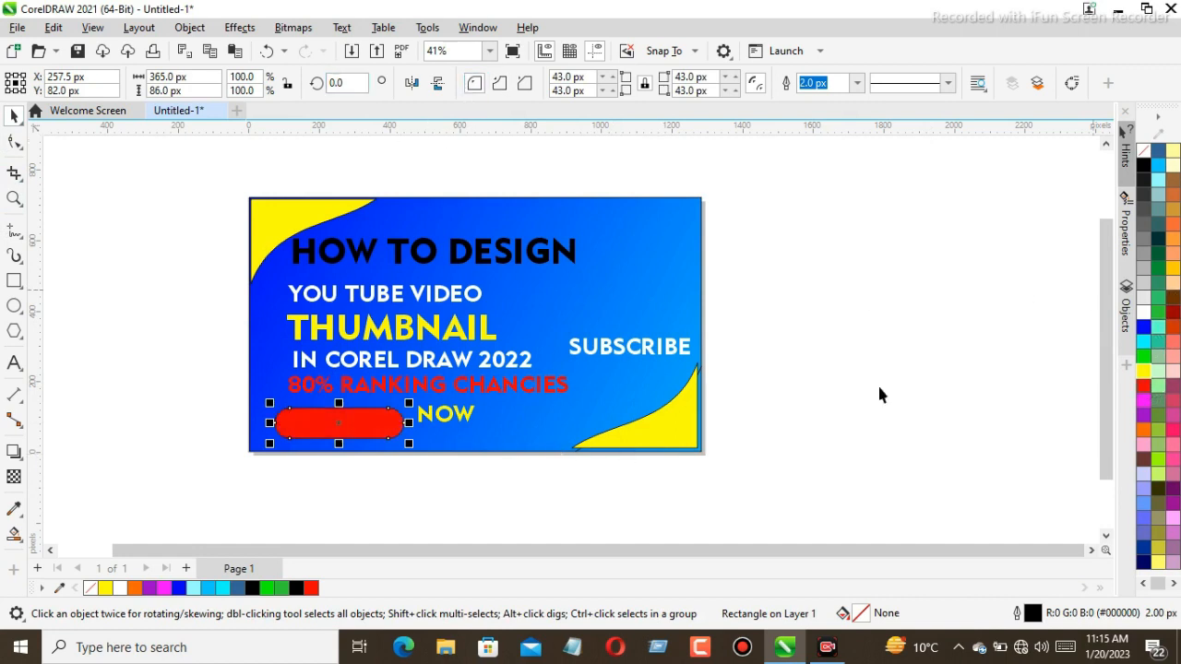
left_click(628, 347)
left_click_drag(628, 345, 359, 427)
Try sending the red rounded rectangle to the back of the layer and undo the reordering
right_click(359, 427)
mouse_move(417, 263)
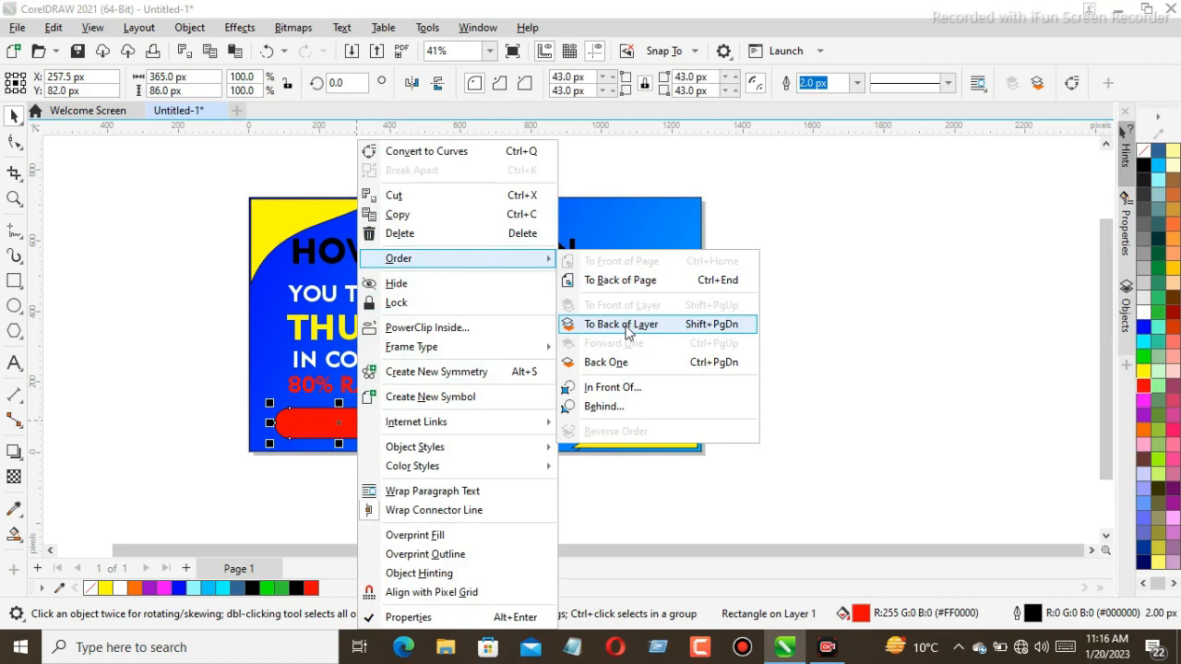
left_click(627, 325)
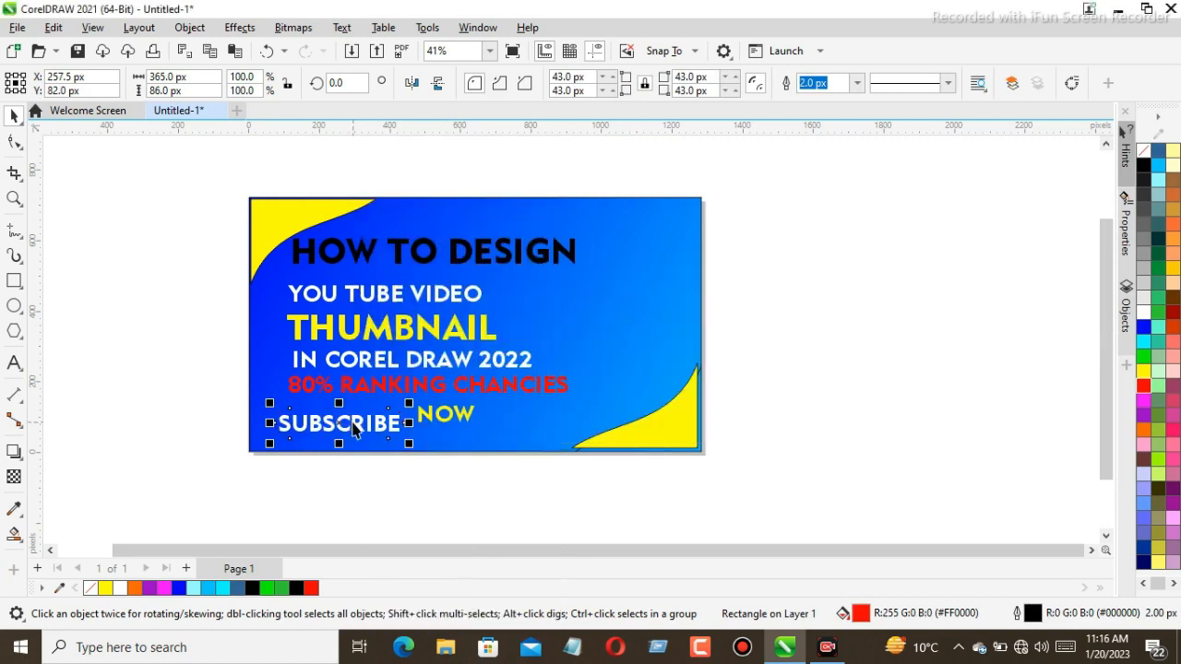
key("ctrl+z")
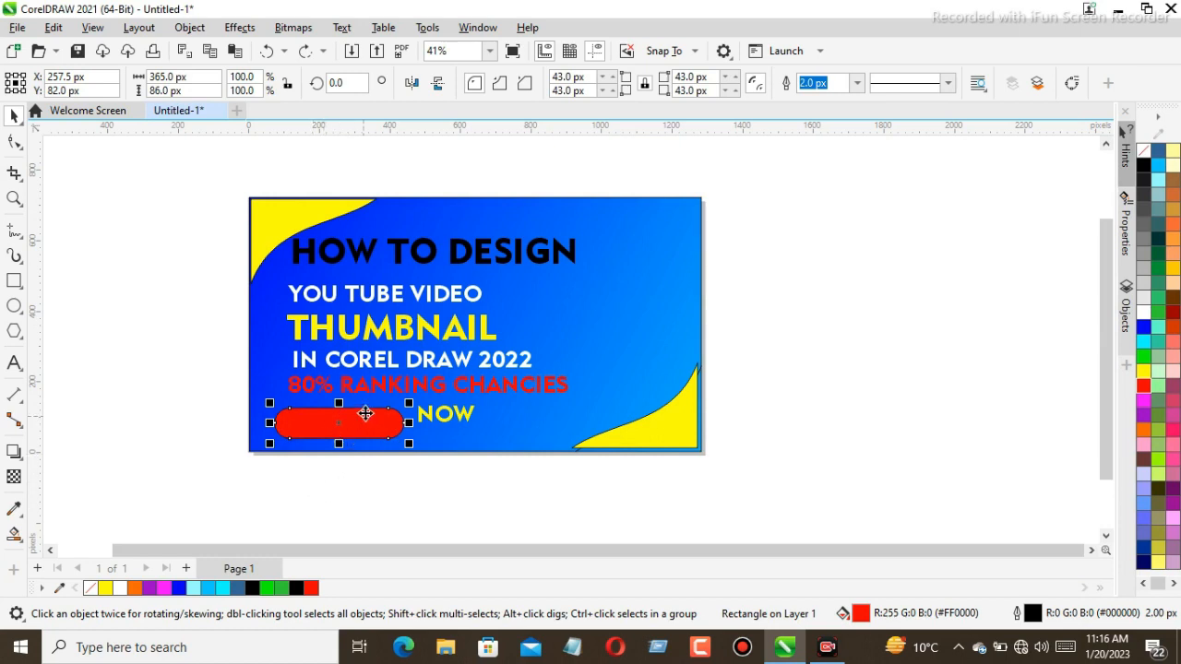
Move the red rounded rectangle about 186 px down, below the page, and move "SUBSCRIBE" down about 137 px to its upper edge
left_click_drag(365, 417, 356, 501)
left_click(359, 426)
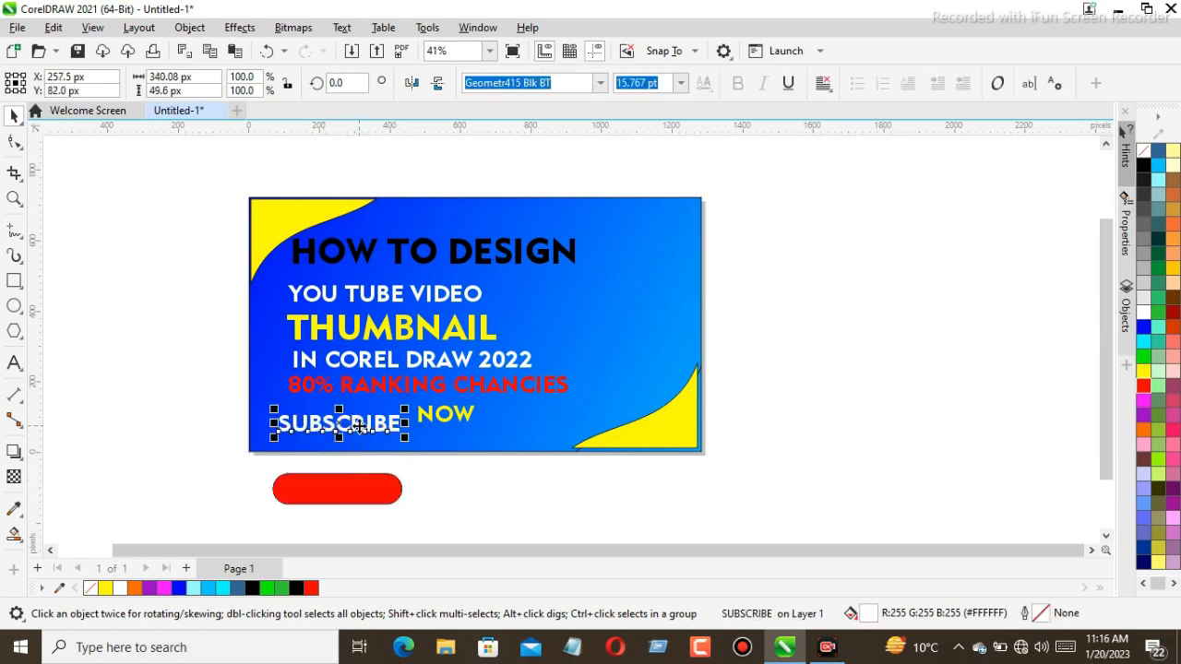
left_click_drag(358, 424, 358, 472)
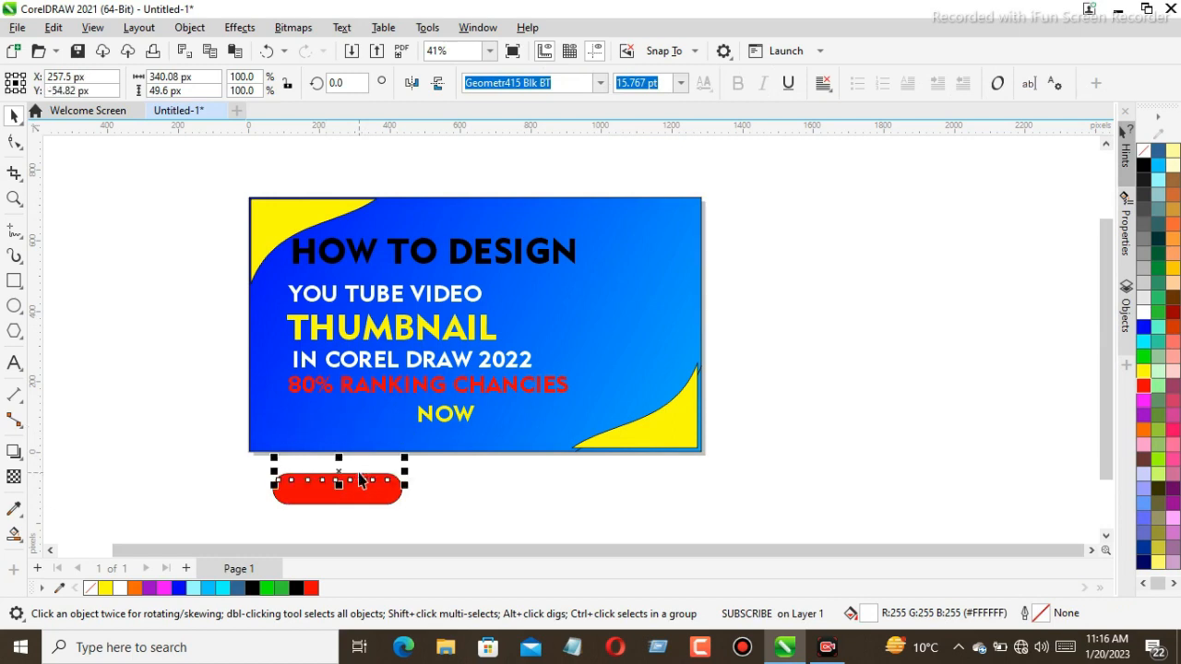
right_click(358, 474)
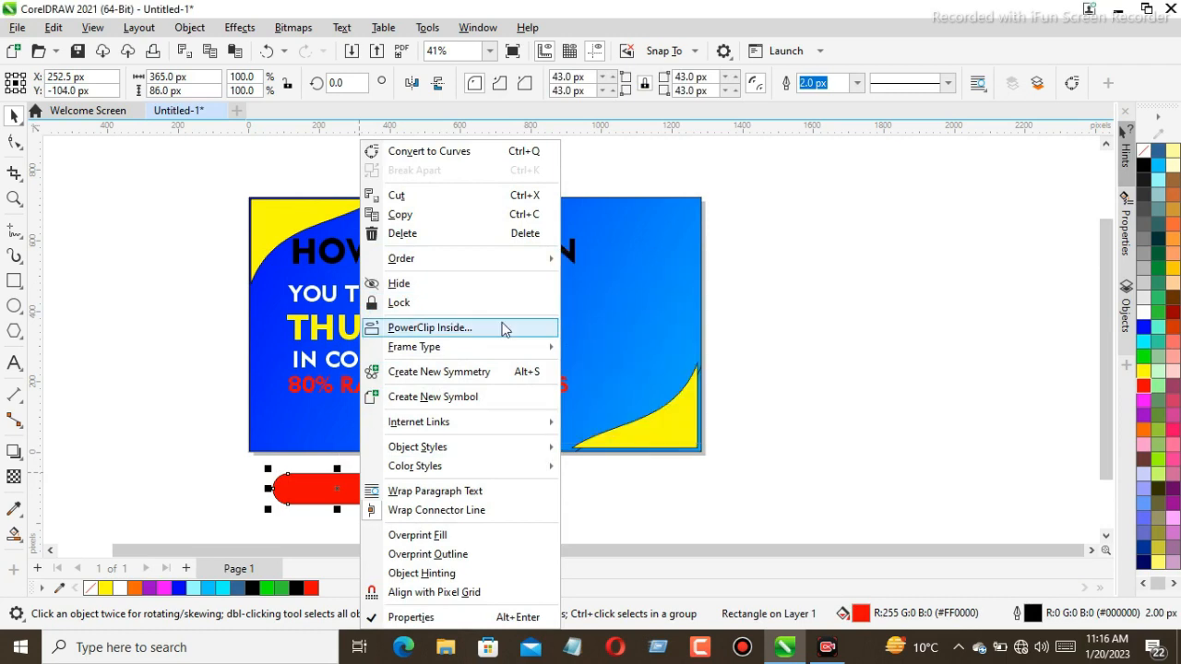
mouse_move(527, 258)
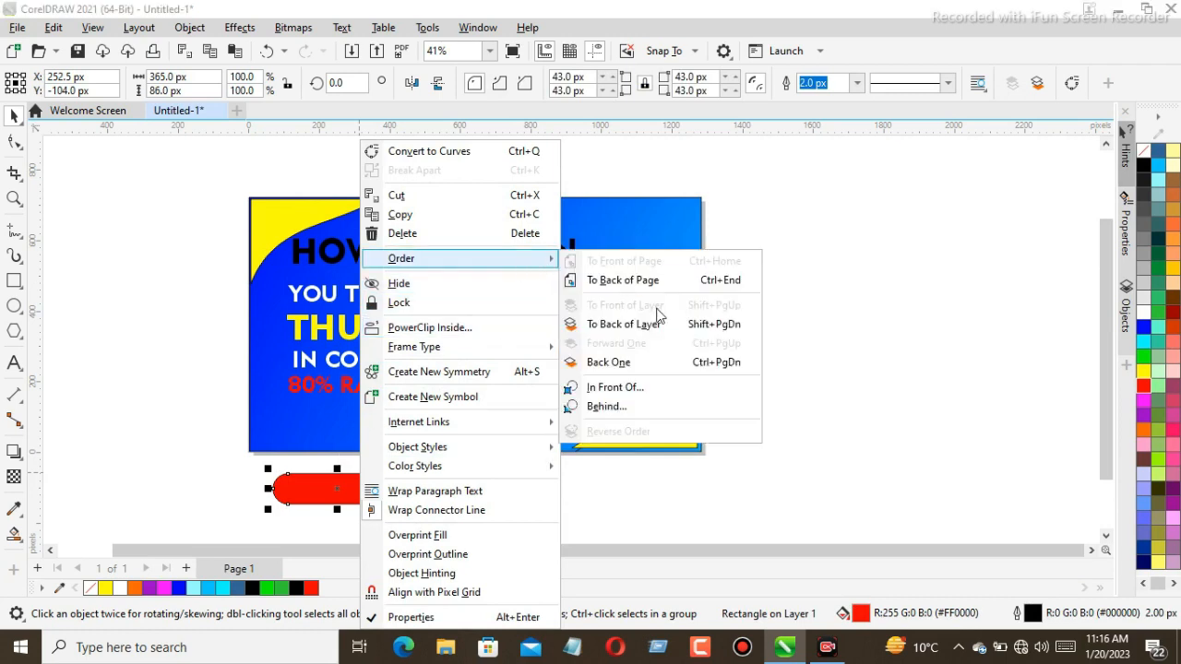
left_click(323, 479)
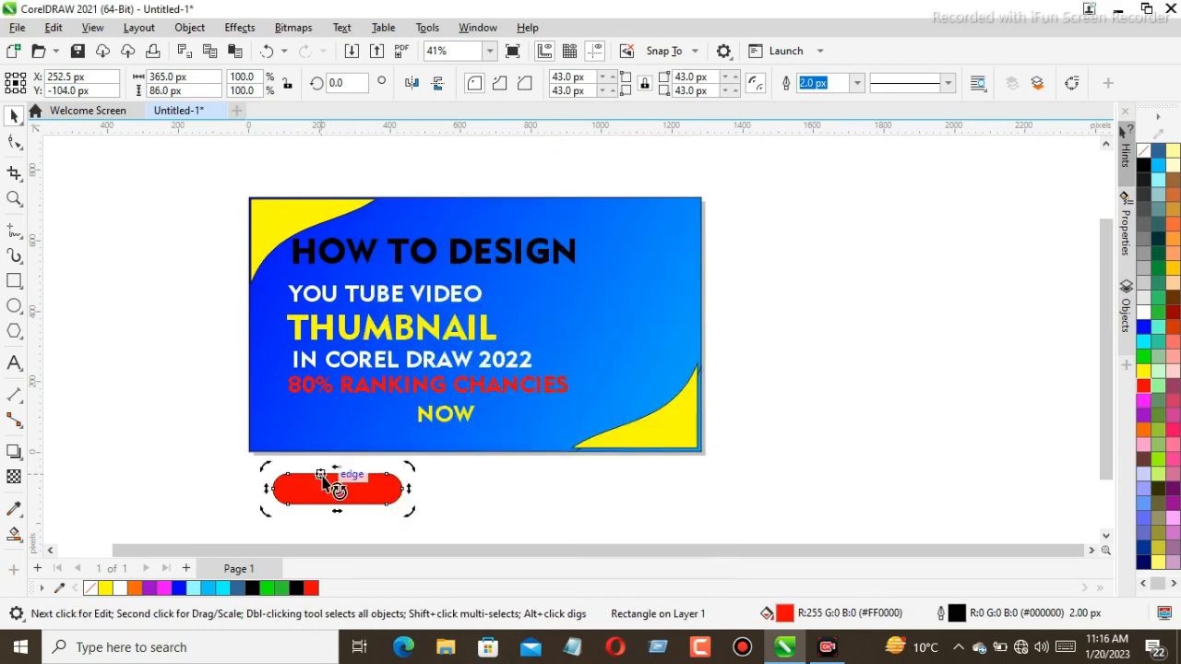
Move the red rounded rectangle about 37 px lower and bring the "SUBSCRIBE" text to the front of the layer
left_click(365, 491)
left_click_drag(365, 491, 364, 505)
left_click(362, 471)
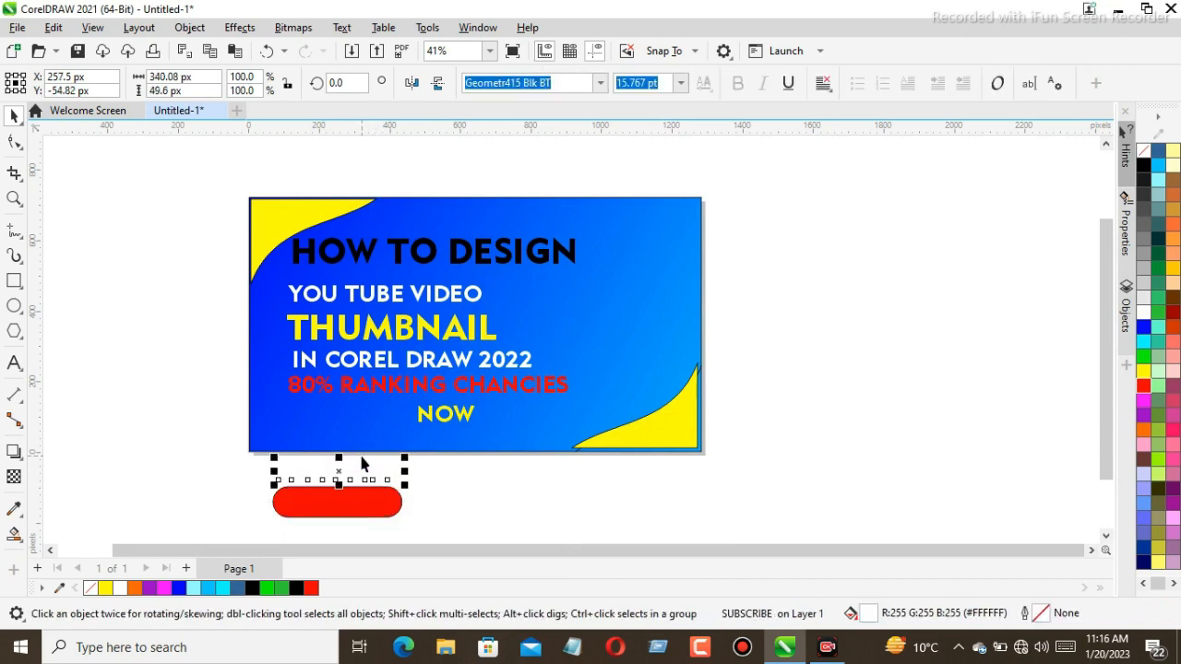
right_click(361, 467)
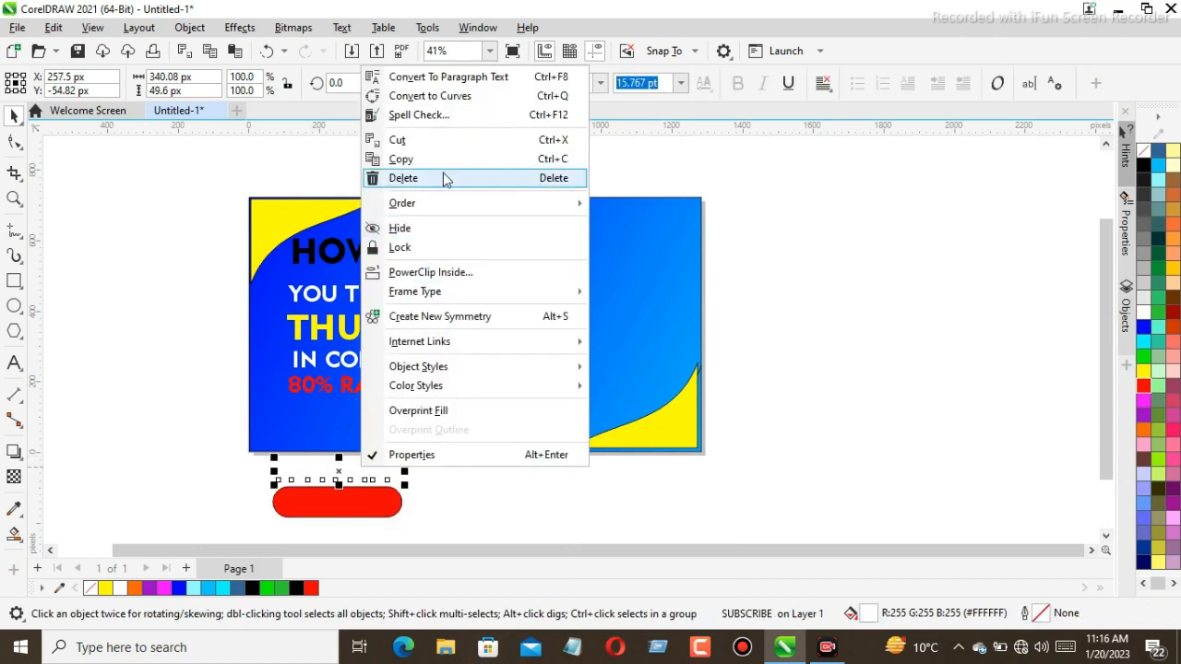
mouse_move(443, 202)
left_click(697, 253)
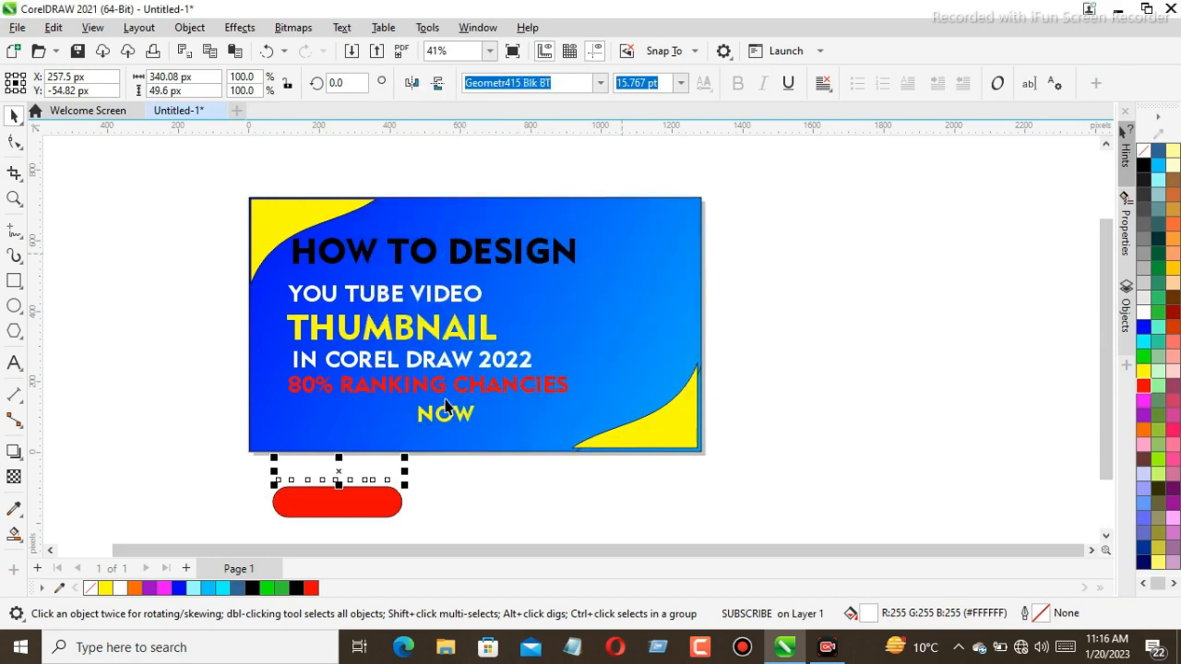
Place "SUBSCRIBE" on the red rounded rectangle, align both objects' centers horizontally and vertically, and group them
left_click_drag(343, 470, 343, 499)
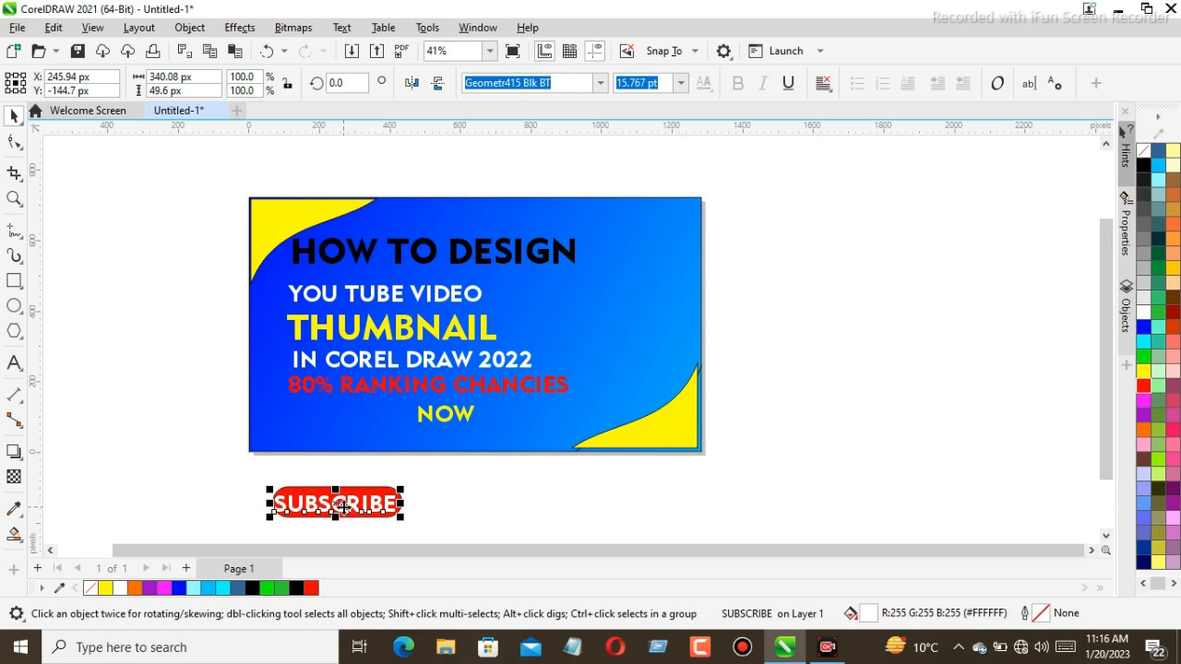
left_click(372, 494, "shift")
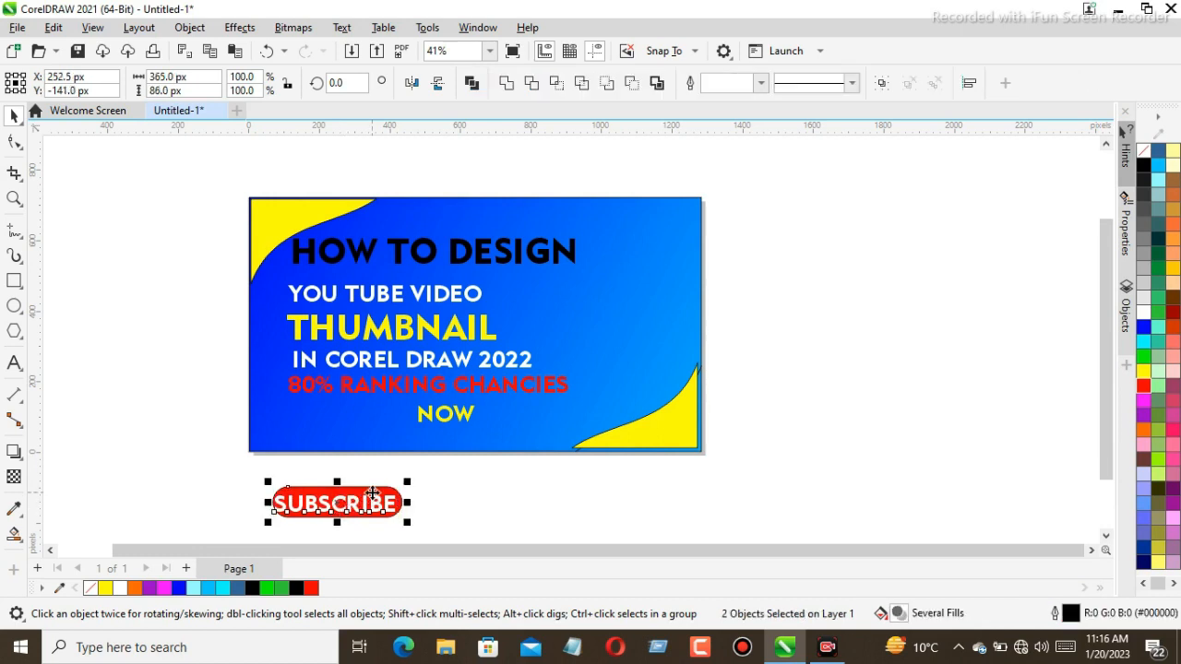
key("c")
key("e")
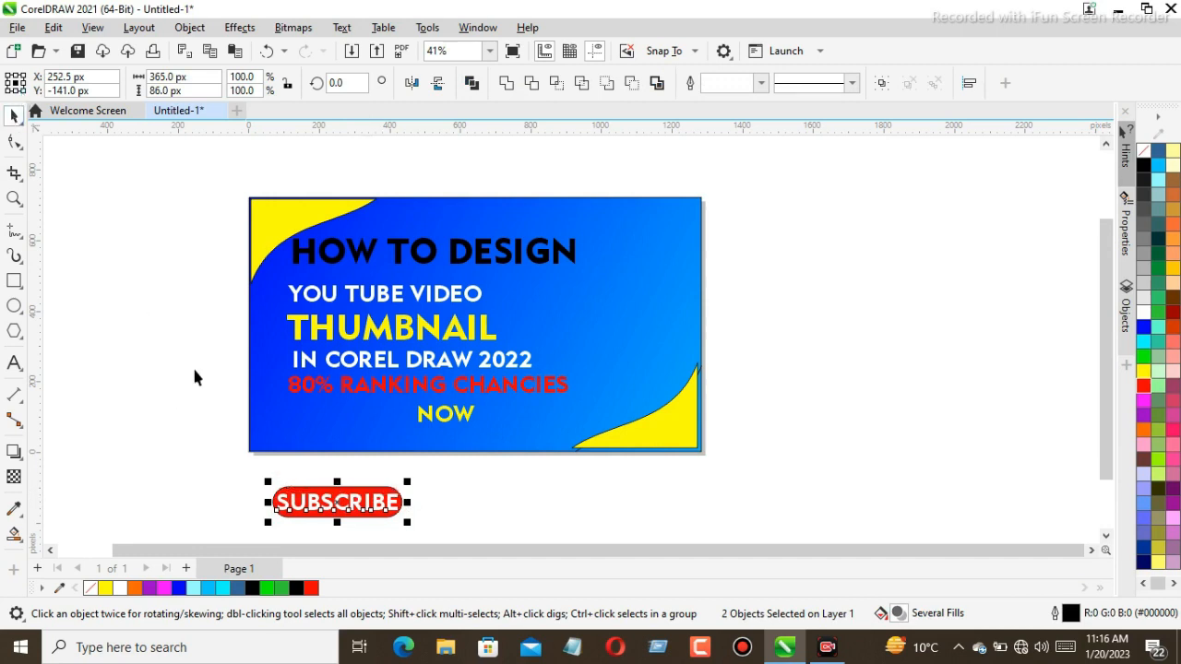
left_click(882, 84)
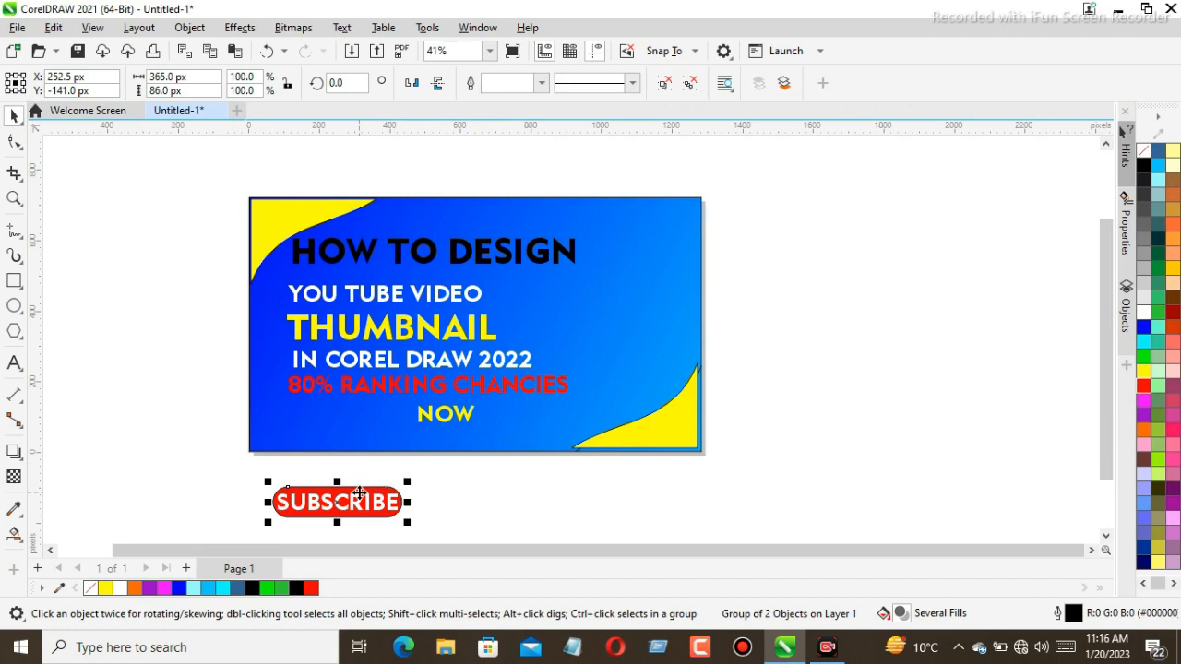
Move the grouped red "SUBSCRIBE" button up about 210 px onto the thumbnail, beside "NOW"
key("Up")
key("Up")
key("Up")
key("Up")
key("Up")
key("Up")
key("Up")
key("Up")
key("Up")
key("Up")
key("Up")
key("Up")
key("Up")
key("Up")
key("Up")
key("Up")
key("Up")
key("Up")
key("Up")
key("Up")
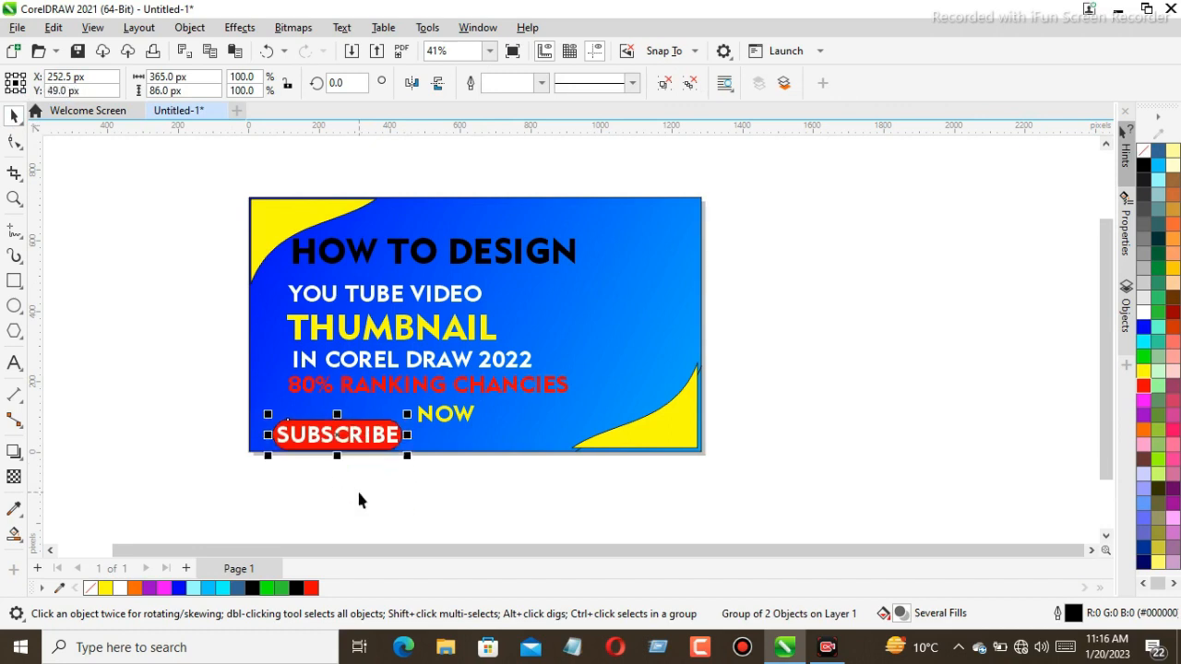
key("Up")
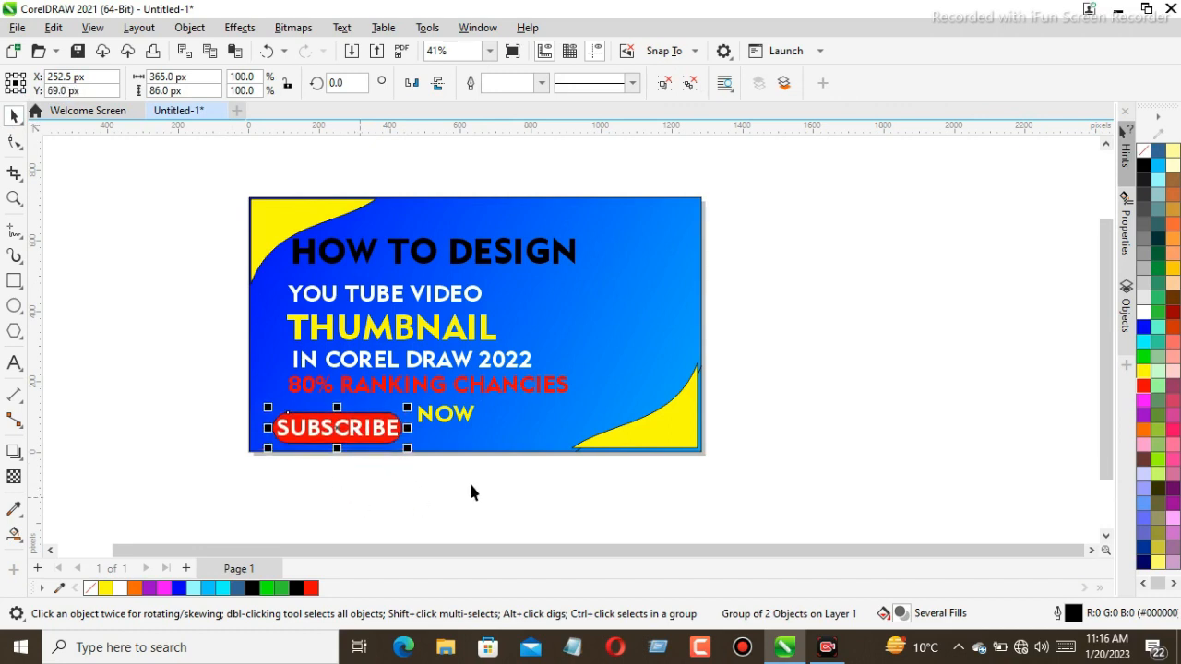
Move the yellow "NOW" text down 40 px to line up with the "SUBSCRIBE" button, and deselect it
left_click(469, 414)
key("Down")
key("Down")
key("Down")
key("Down")
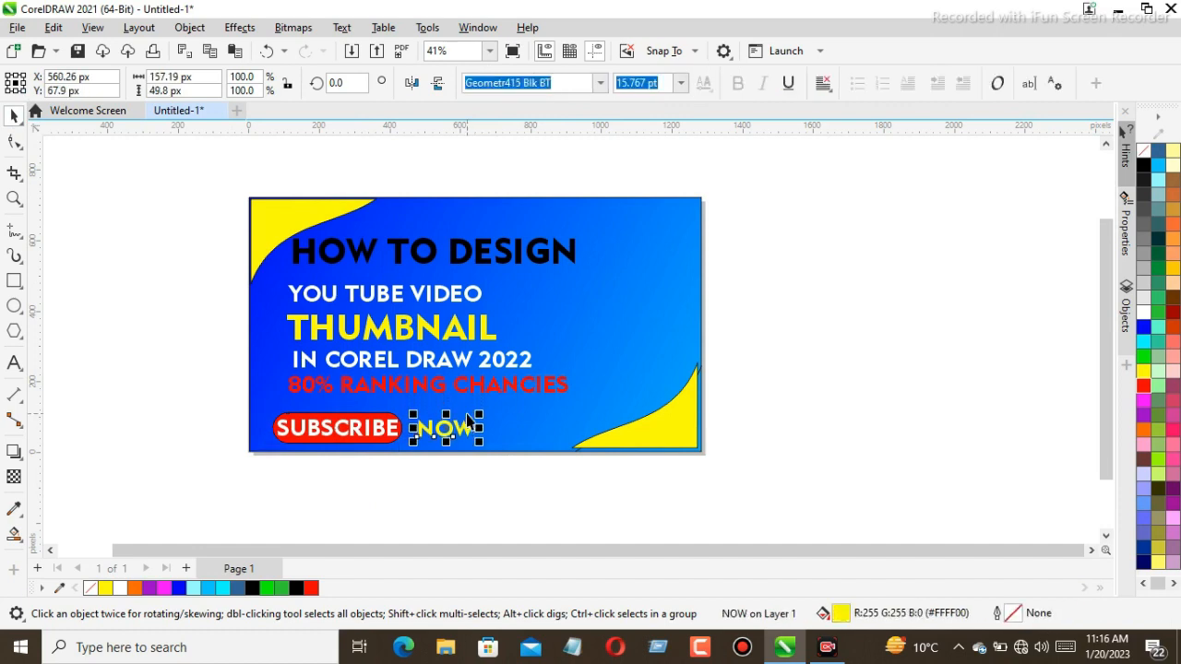
left_click(80, 314)
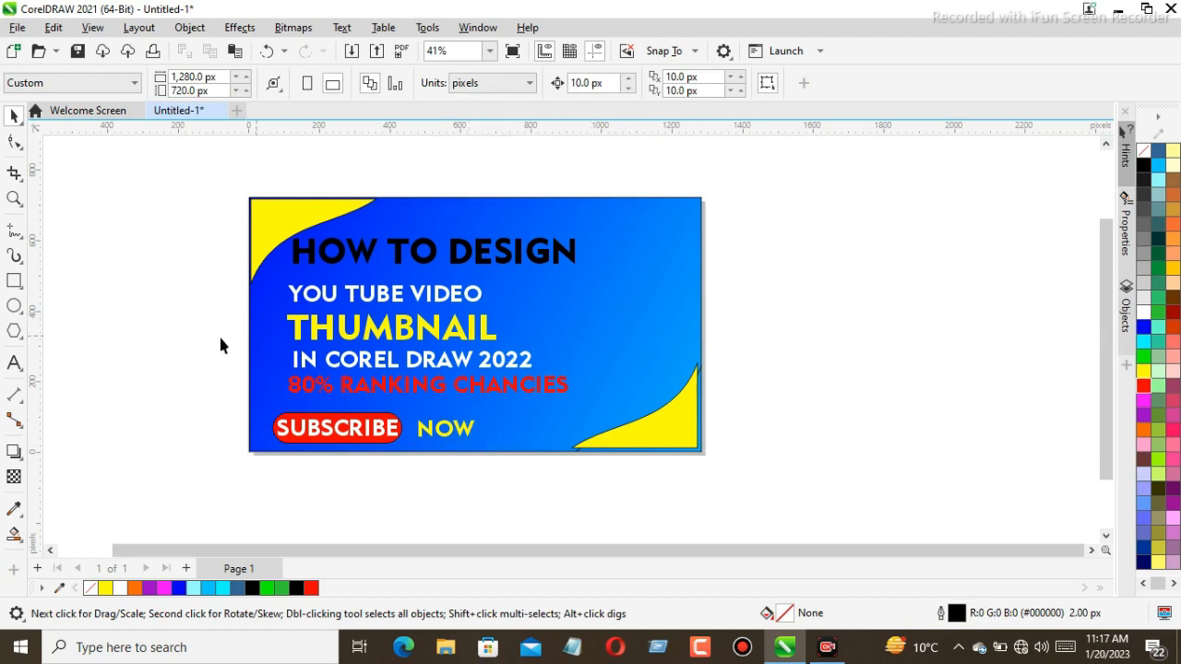
left_click(302, 213)
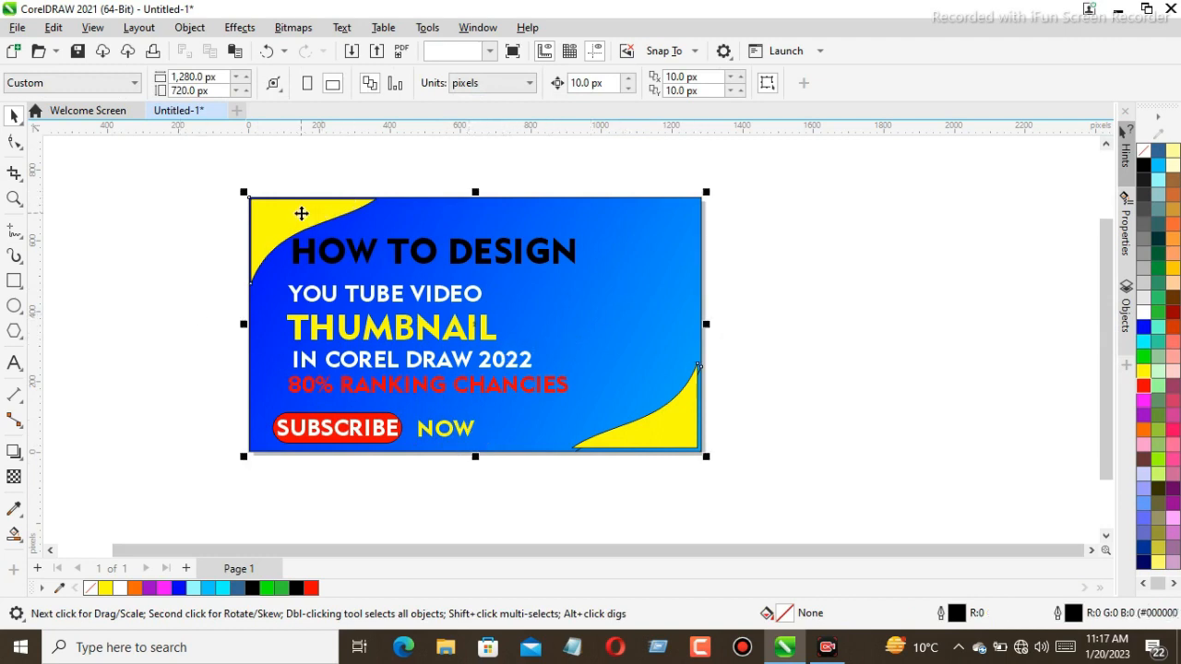
left_click(183, 275)
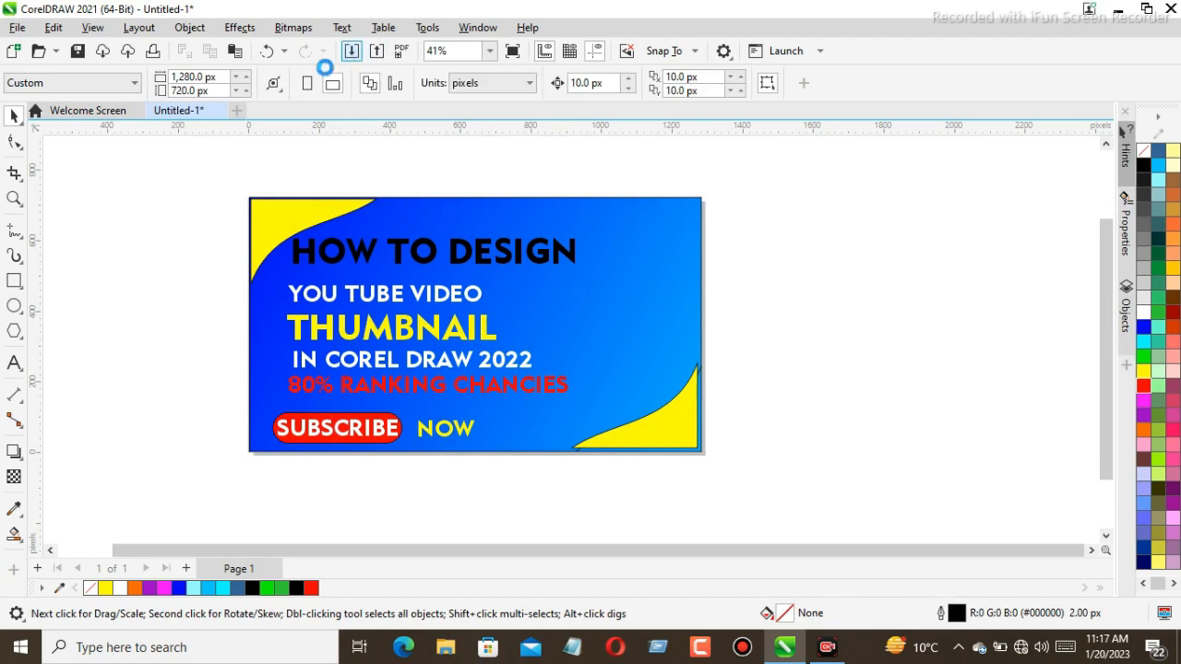
Import the LEK logo Untitled-1.png from folder A on the Desktop, placing it about 250 px square in the thumbnail's upper-right area
key("ctrl+i")
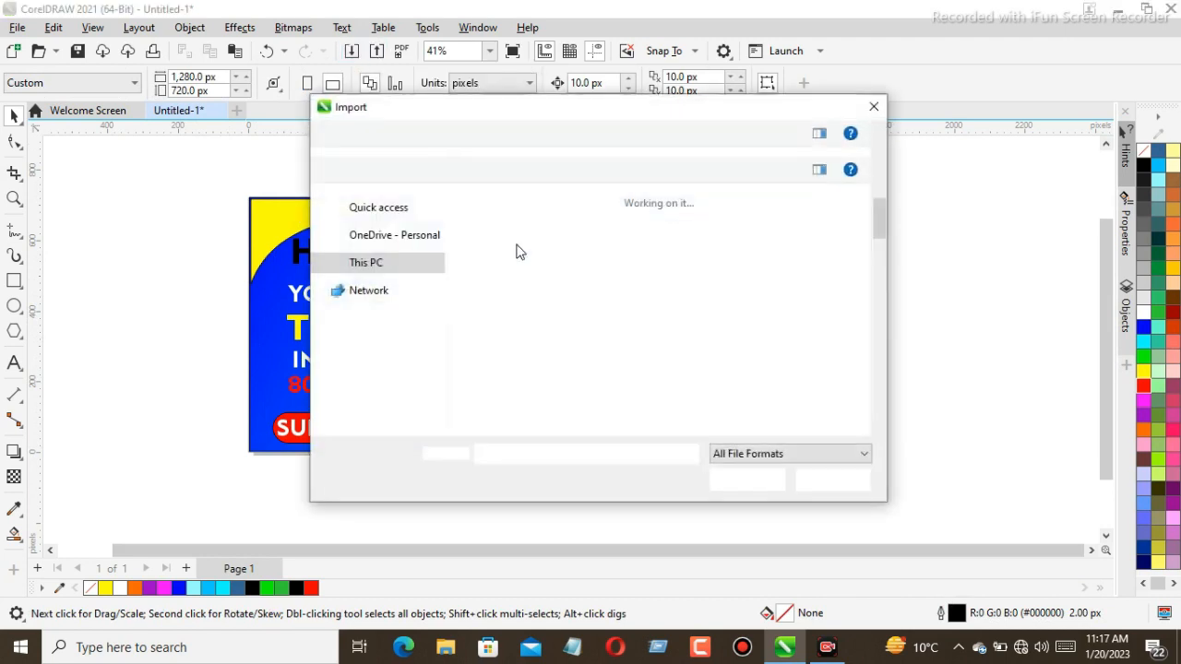
scroll(498, 290, "down", 3)
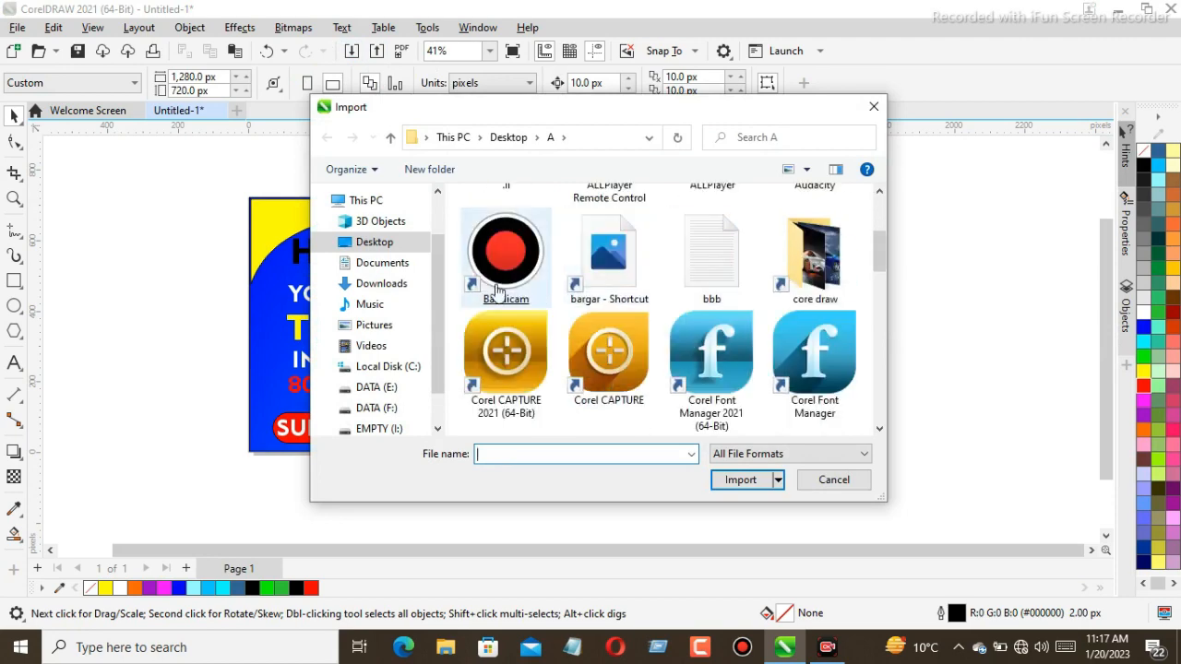
left_click(403, 242)
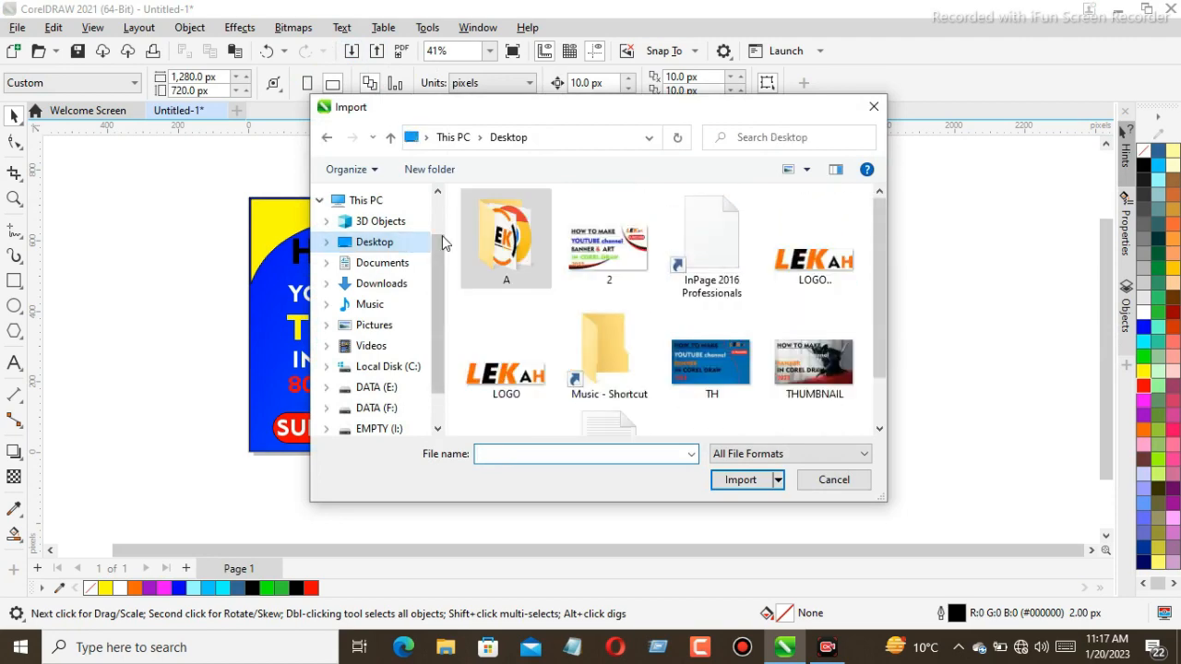
double_click(505, 249)
scroll(574, 257, "down", 10)
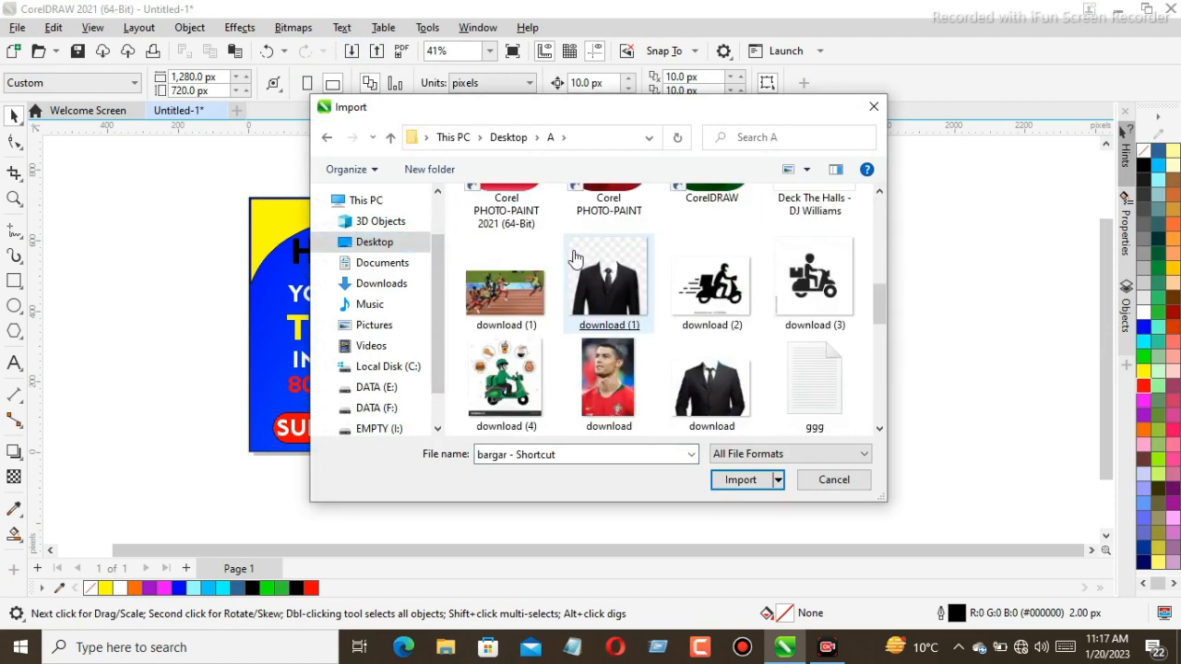
left_click(538, 251)
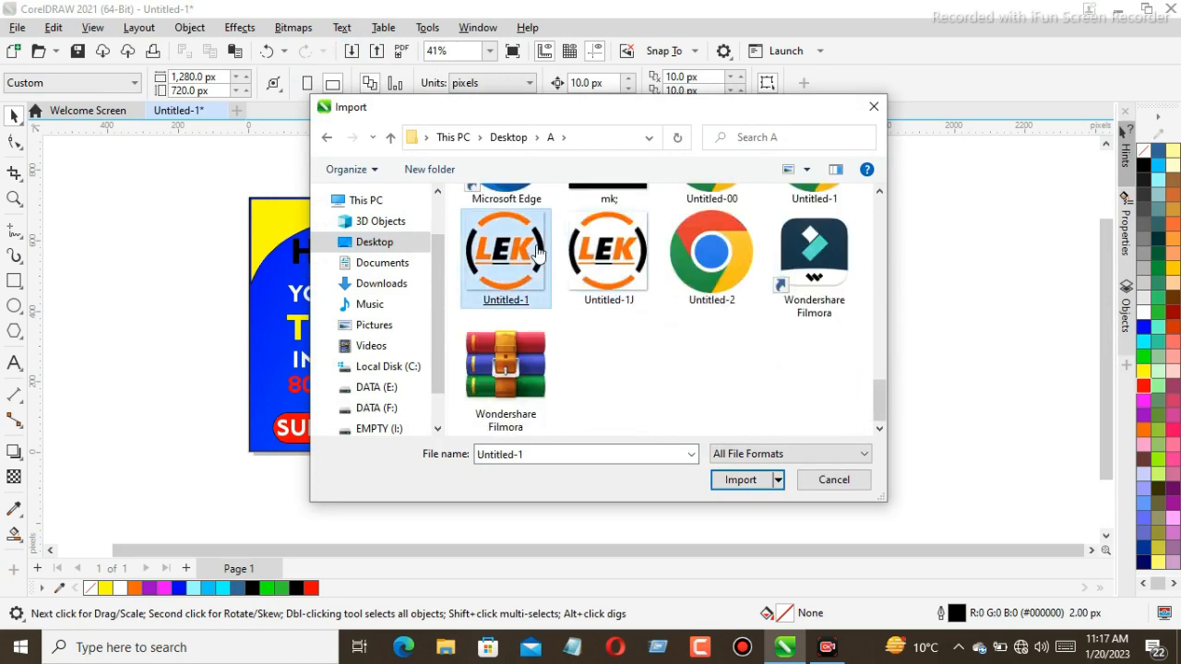
double_click(537, 251)
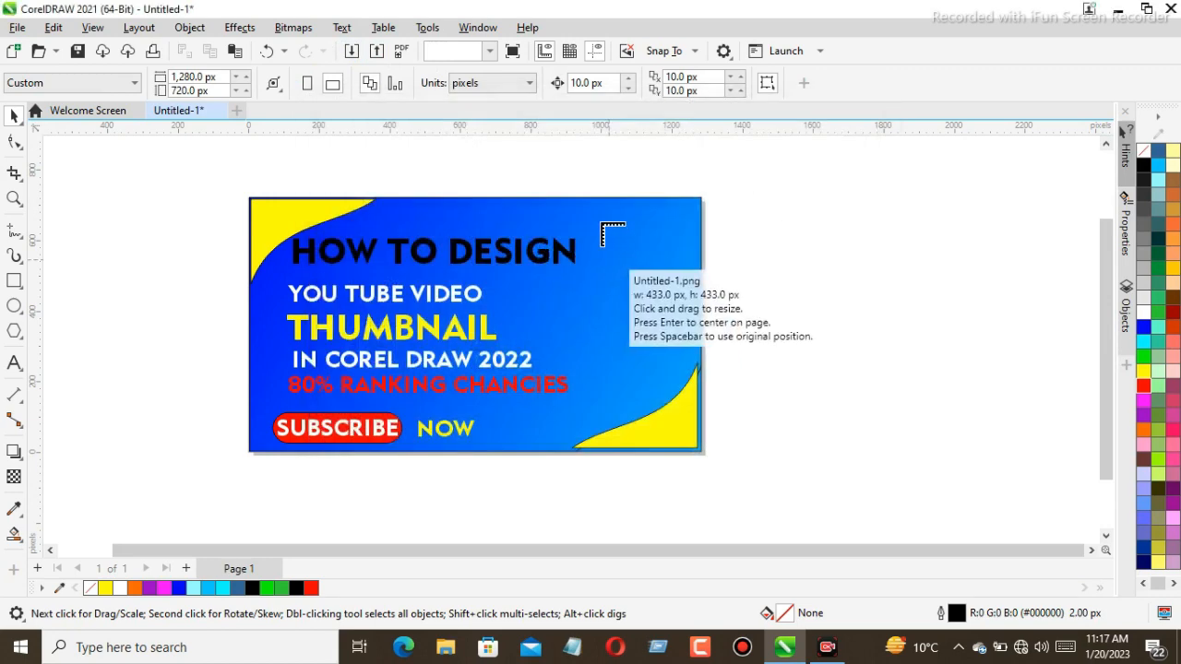
left_click_drag(602, 216, 699, 311)
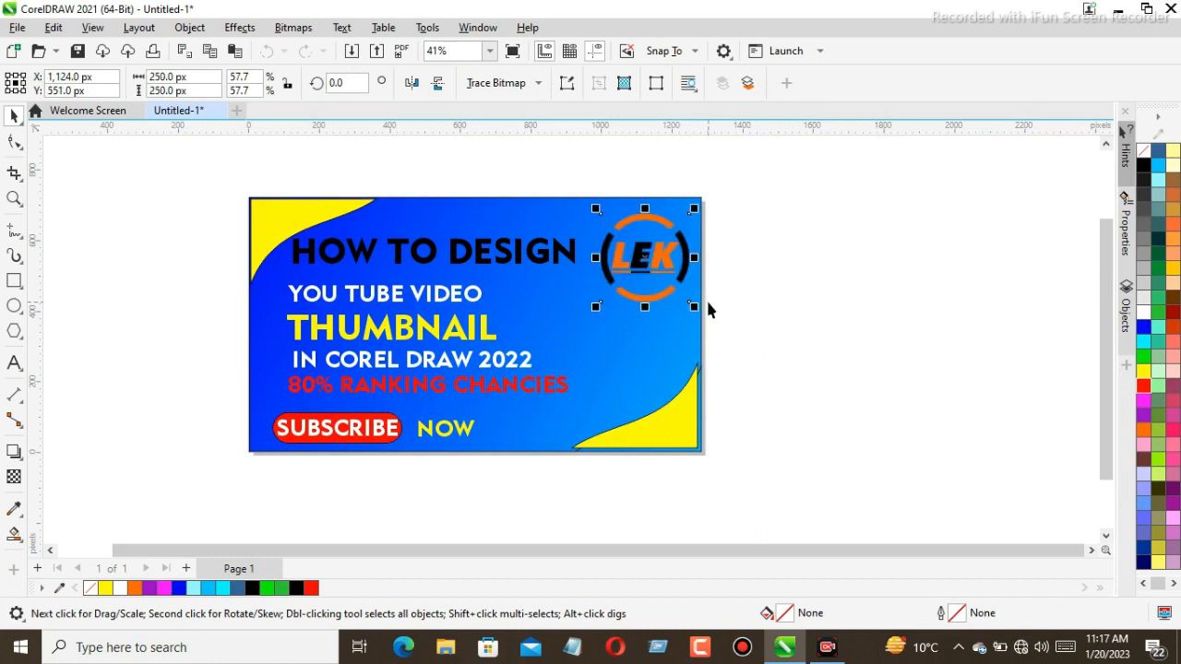
Shrink the LEK logo to about 164 px square and tuck it closer into the thumbnail's upper-right corner
key("Up")
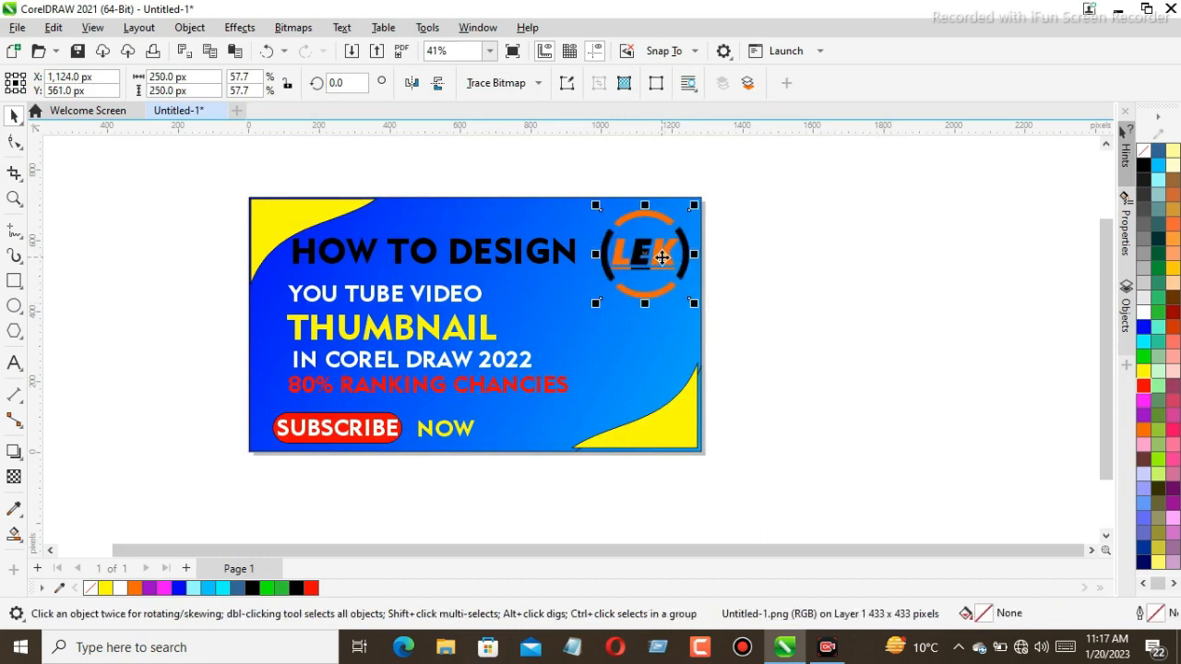
left_click_drag(693, 302, 660, 250)
left_click(741, 271)
left_click(689, 260)
left_click_drag(705, 277, 698, 274)
key("Right")
key("Right")
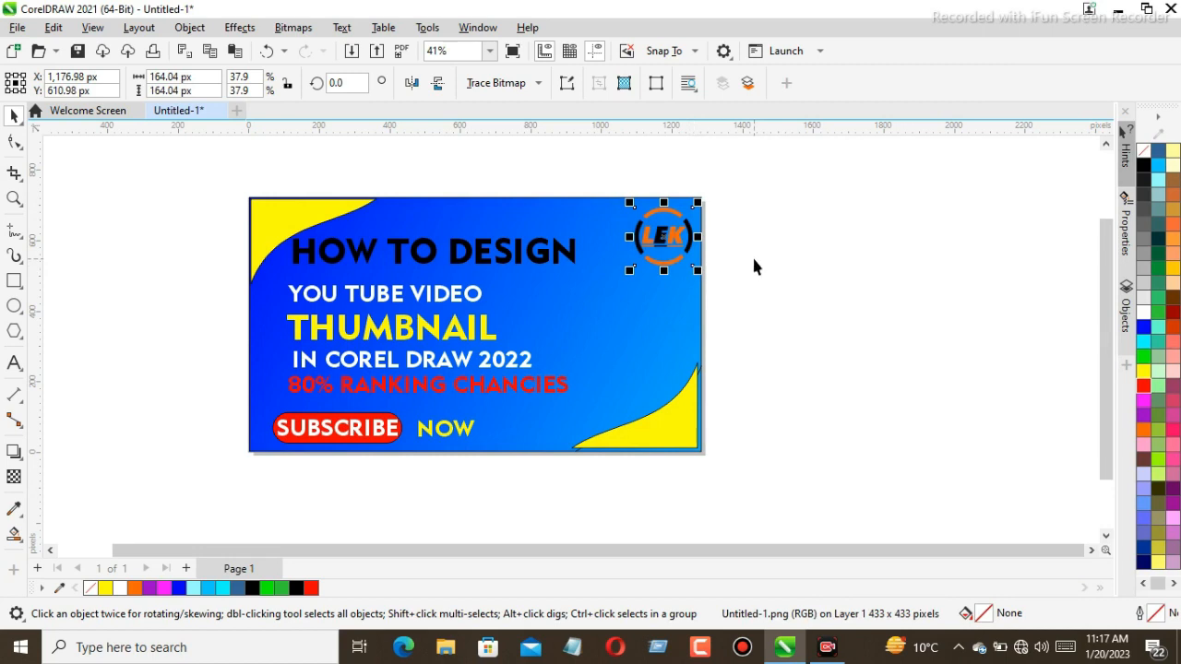
Group the background, yellow corners, texts, "SUBSCRIBE" button and logo into one object, and deselect it
left_click(754, 267)
left_click_drag(353, 268, 743, 489)
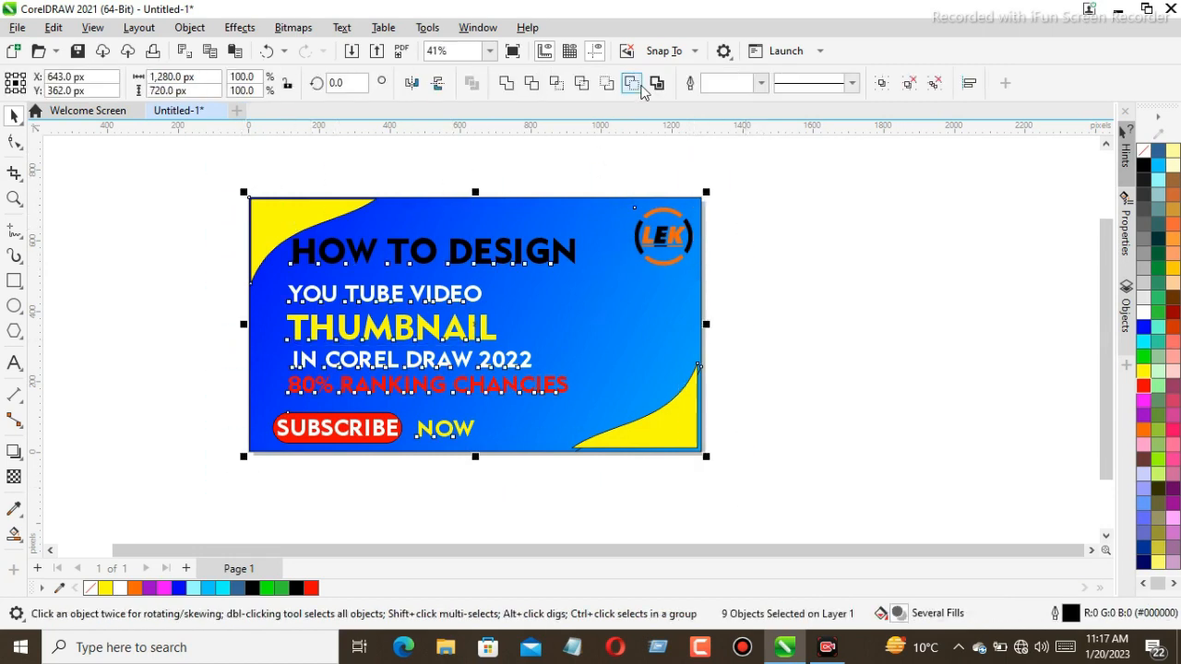
left_click(882, 85)
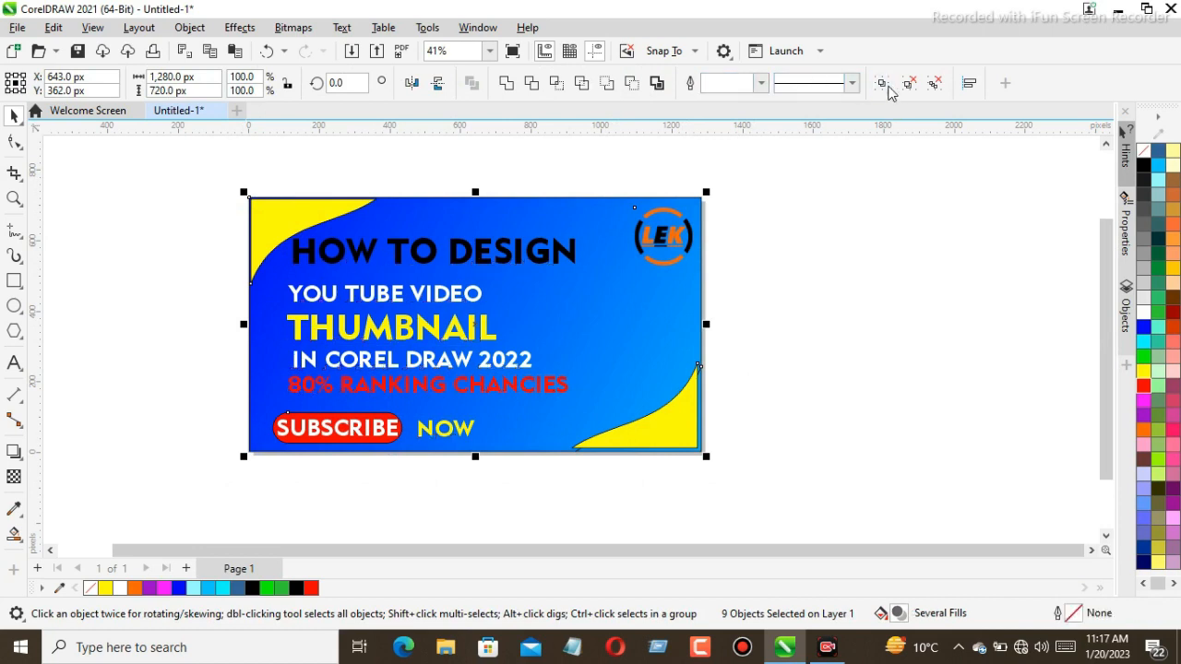
key("ctrl+g")
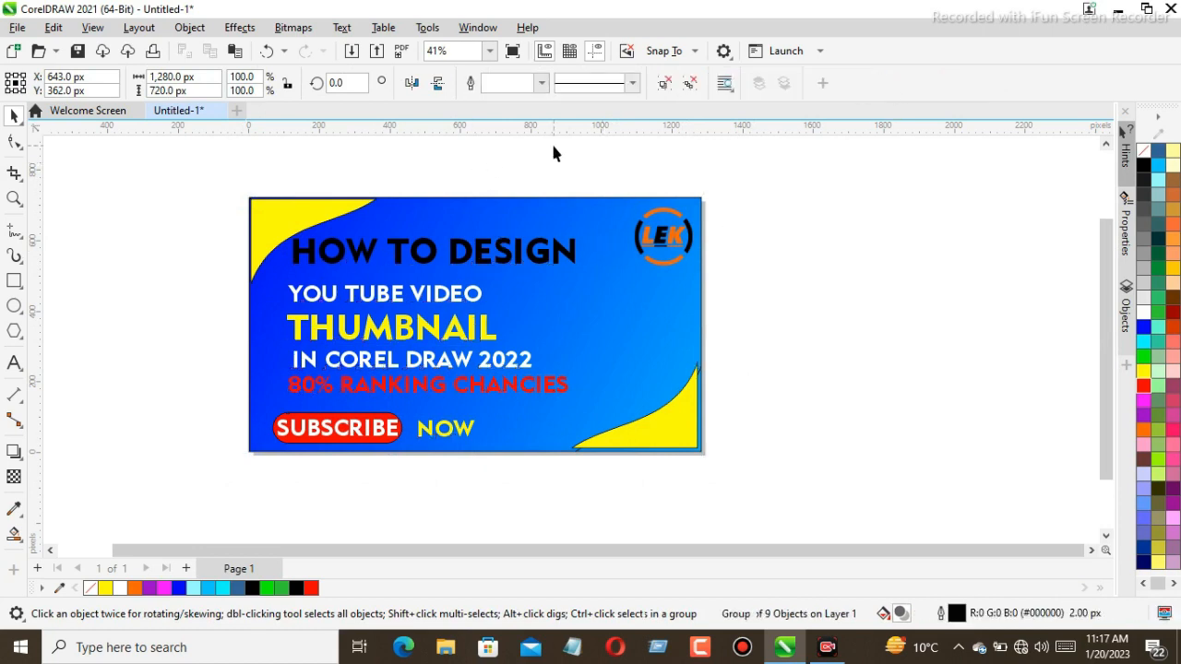
left_click(553, 152)
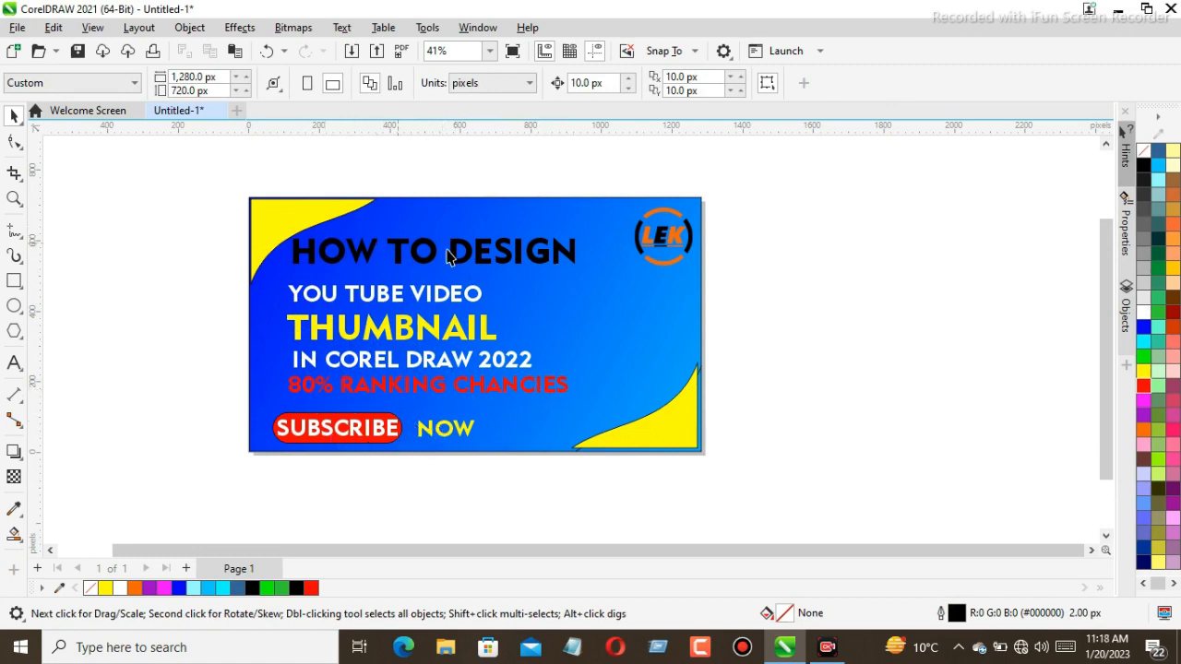
Export the thumbnail to the Desktop as a JPG named Untitled-888, using the High quality JPEG preset in RGB color at 80% quality
left_click(379, 53)
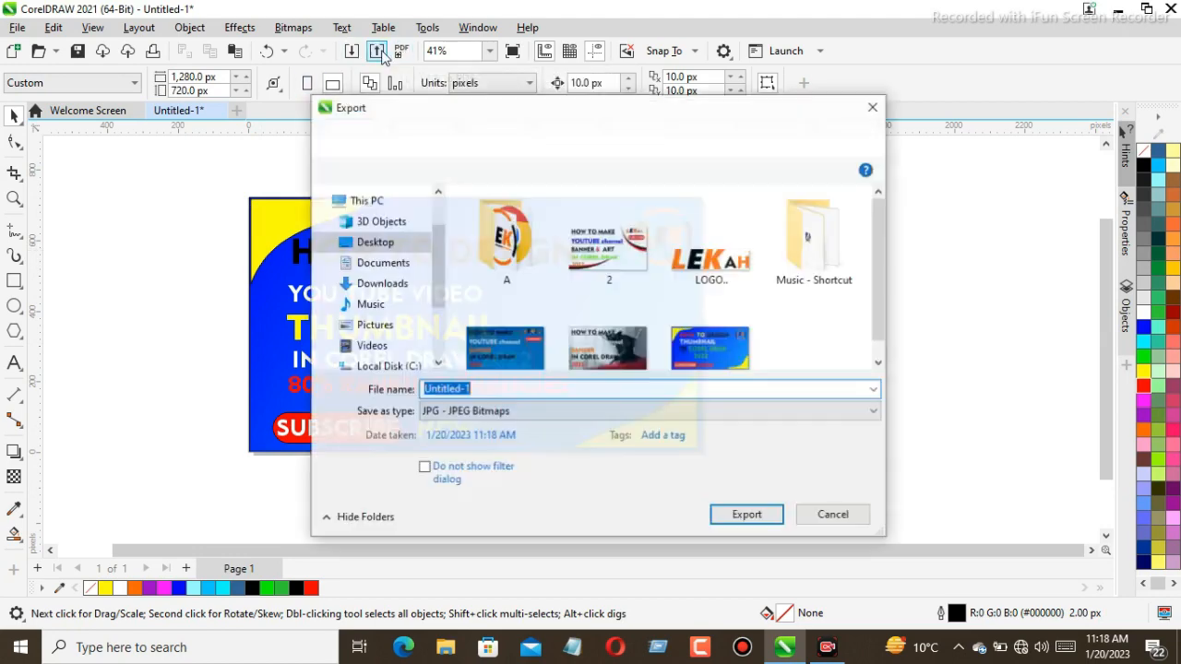
left_click(474, 389)
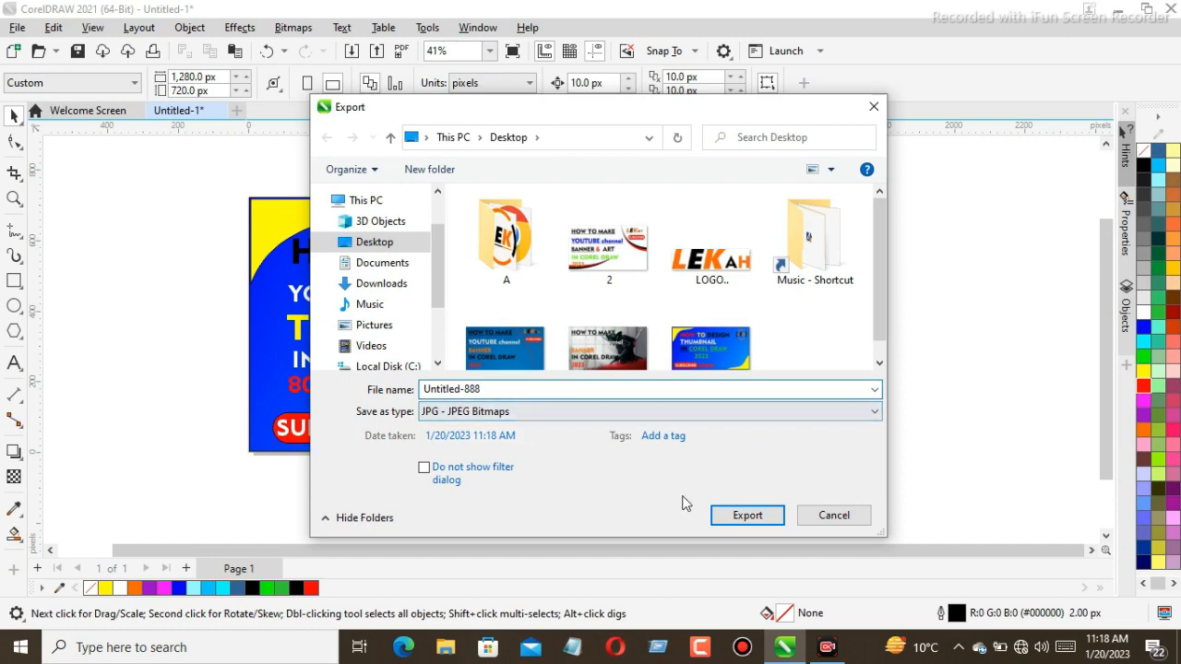
left_click(728, 517)
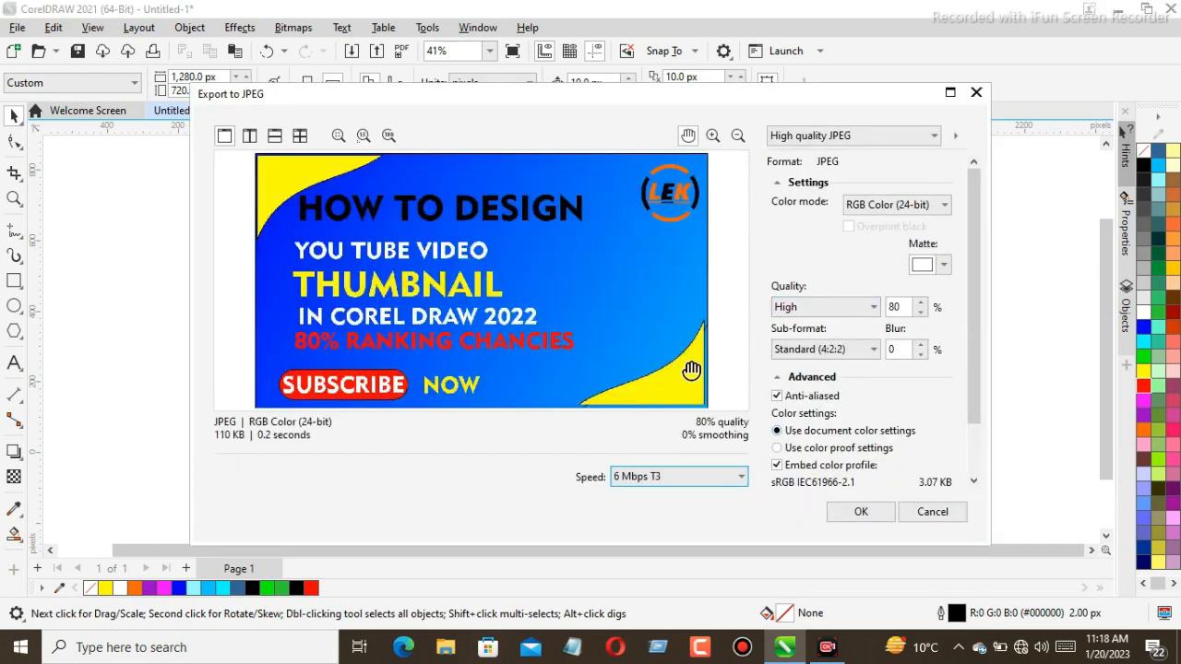
left_click(860, 512)
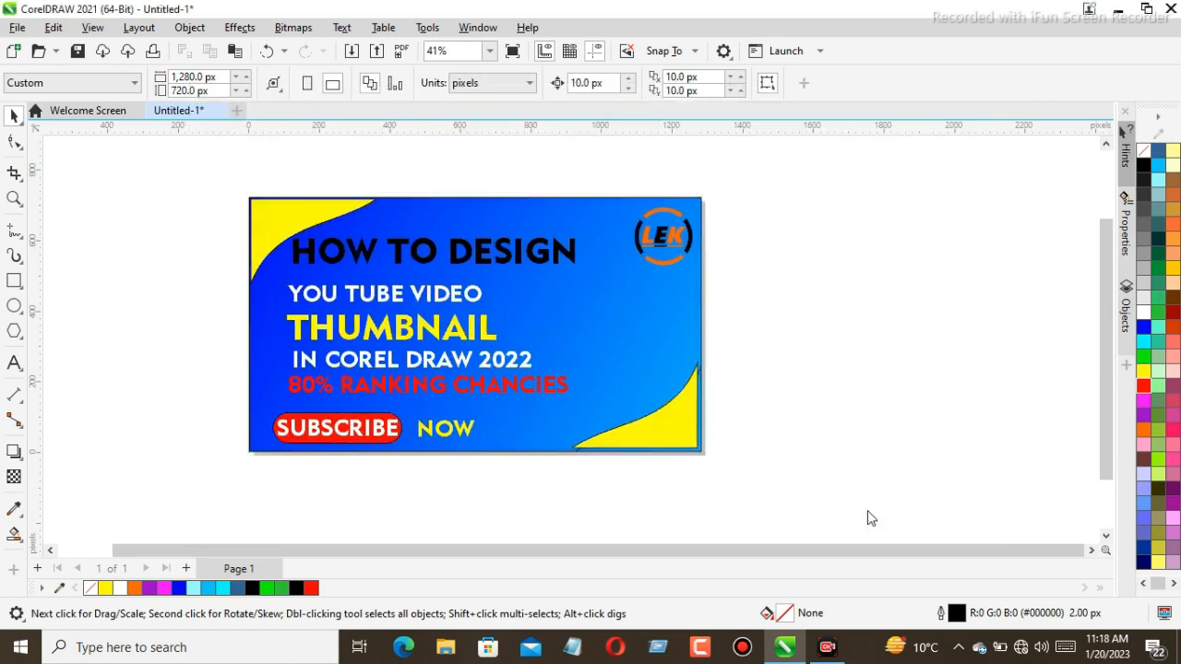
Check the exported Untitled-888 image from the Windows desktop, and refresh the desktop after closing it
left_click(1118, 9)
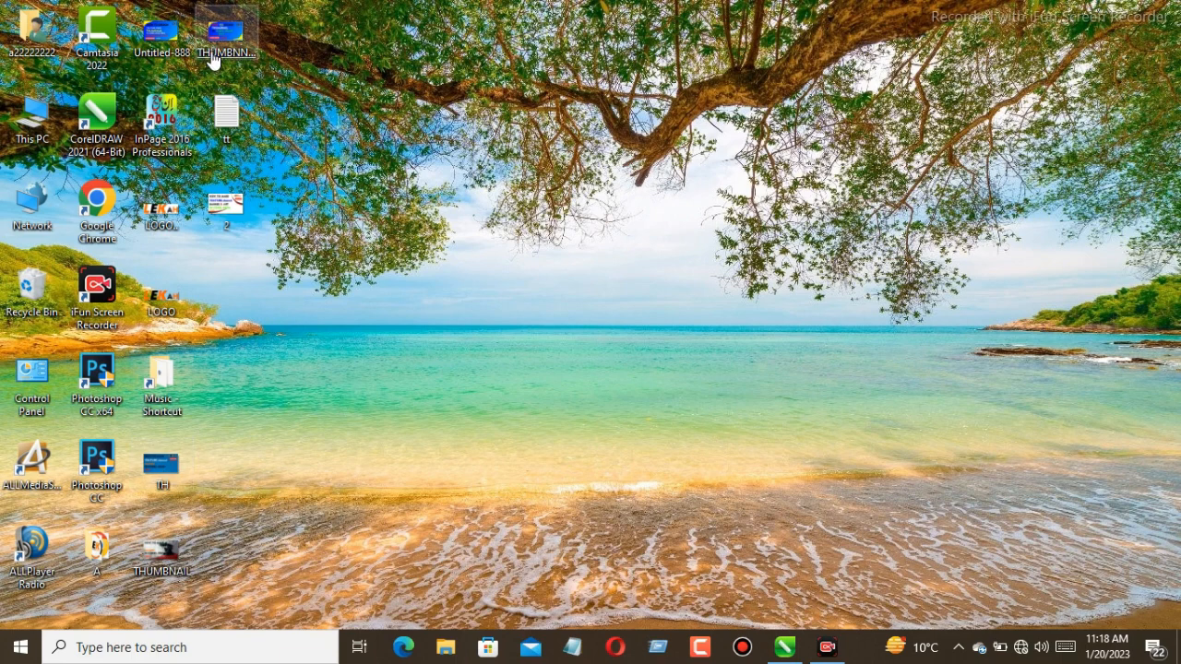
left_click(161, 38)
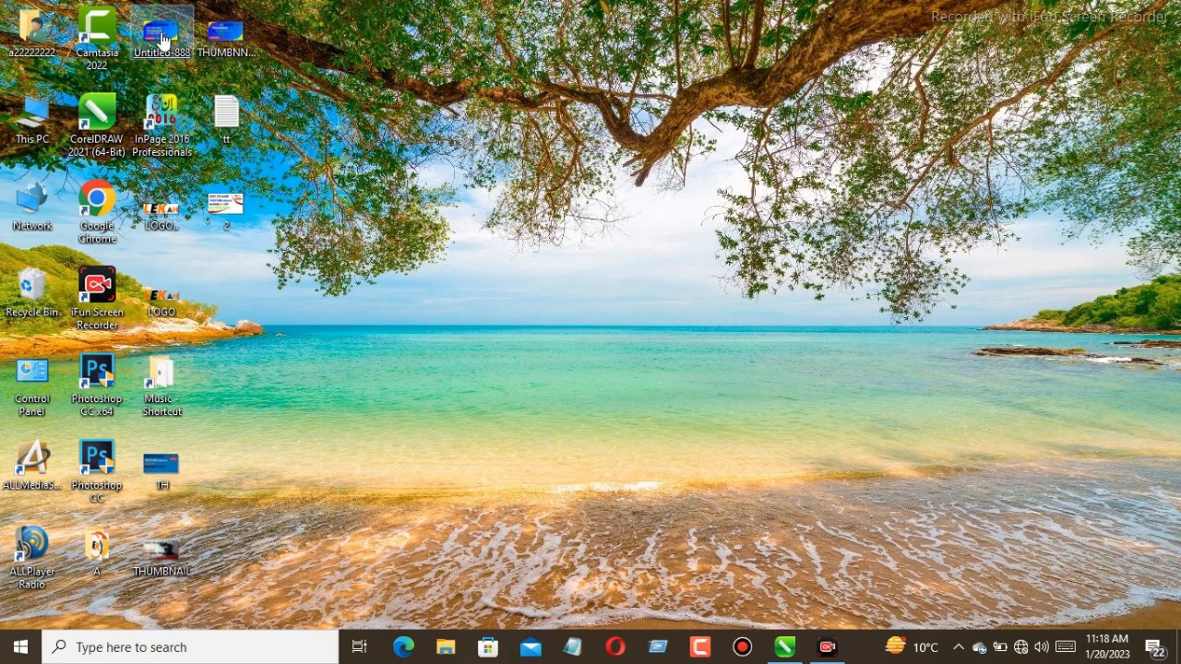
double_click(161, 38)
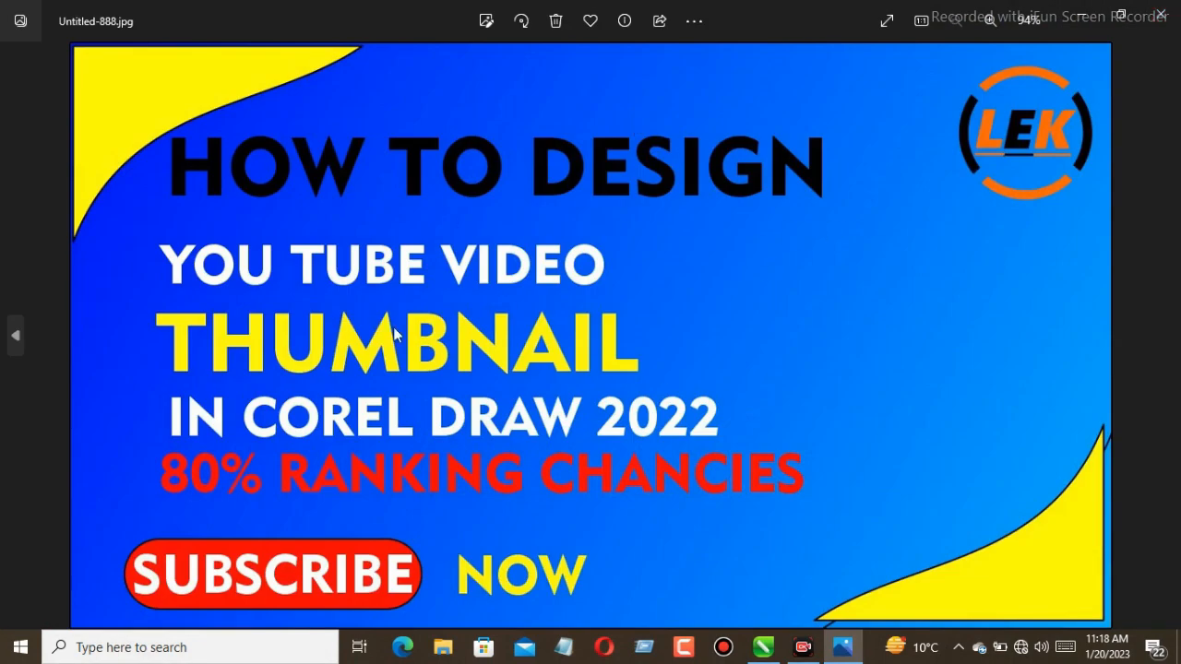
left_click(1149, 22)
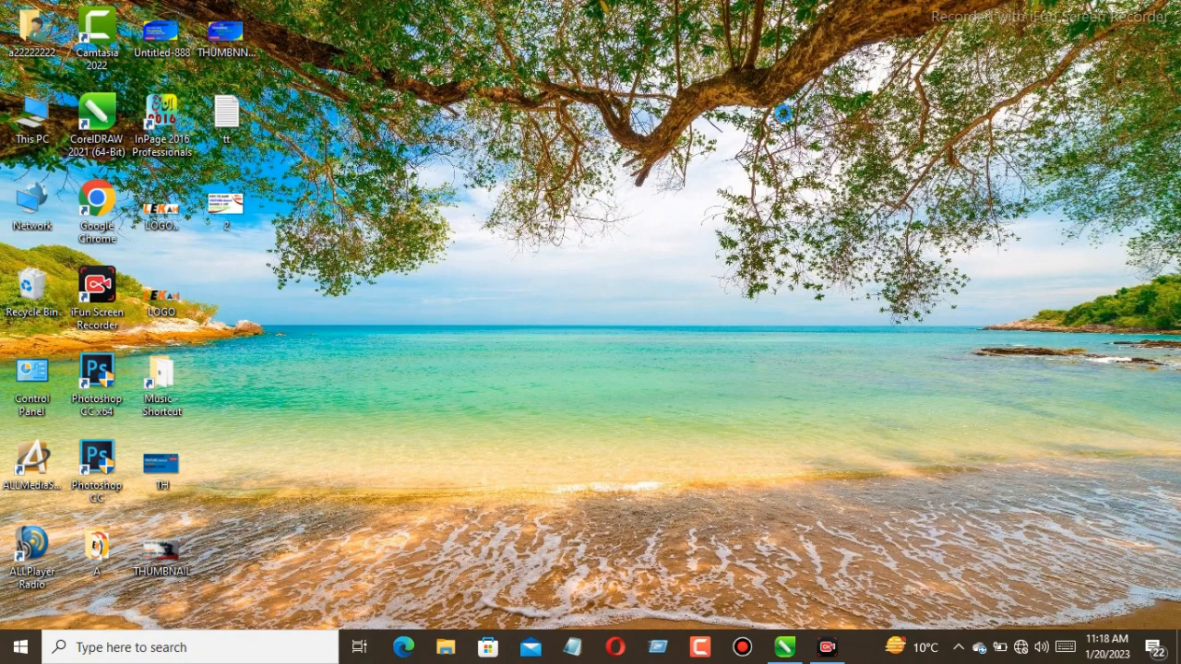
right_click(775, 97)
left_click(799, 145)
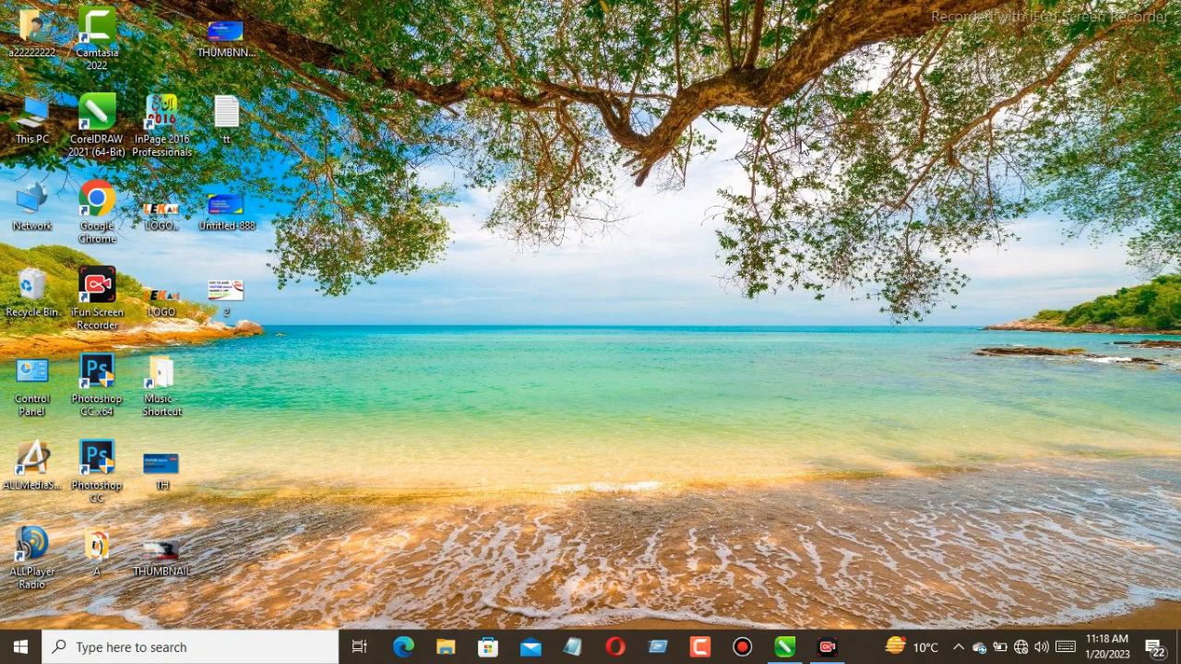